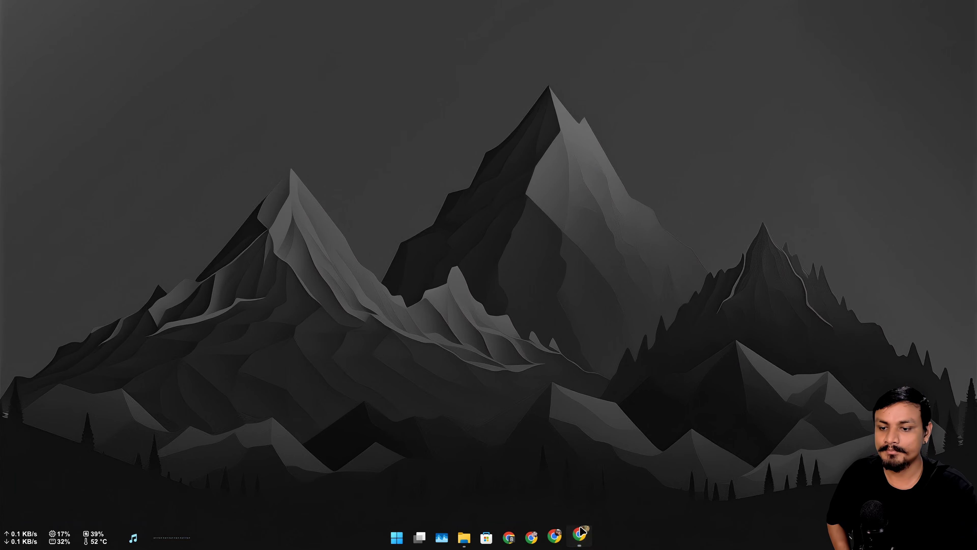
Switch to Chrome and open the releases page of the amnweb/yasb GitHub repository.
{"action": "left_click", "coordinate": [579, 536]}
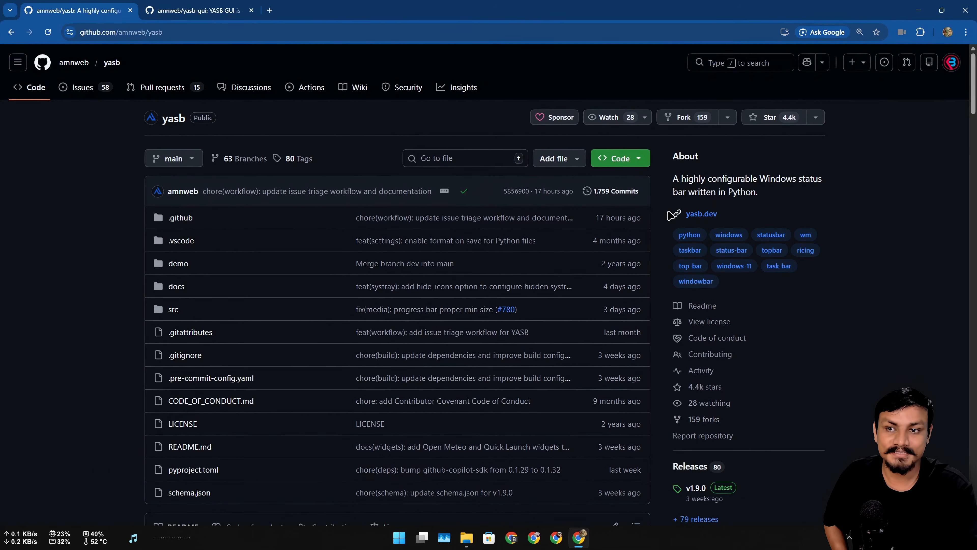
{"action": "scroll", "coordinate": [666, 208], "scroll_direction": "down", "scroll_amount": 10}
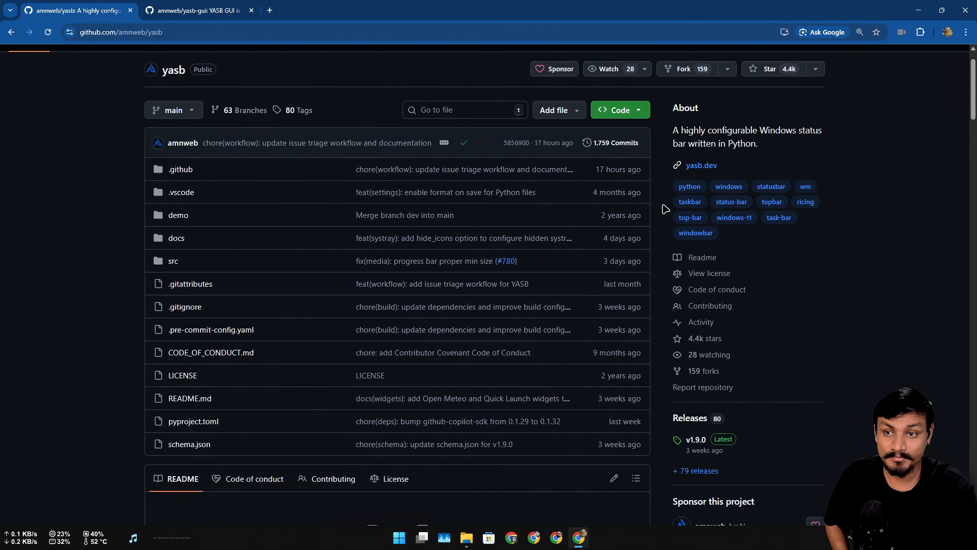
{"action": "scroll", "coordinate": [615, 274], "scroll_direction": "up", "scroll_amount": 10}
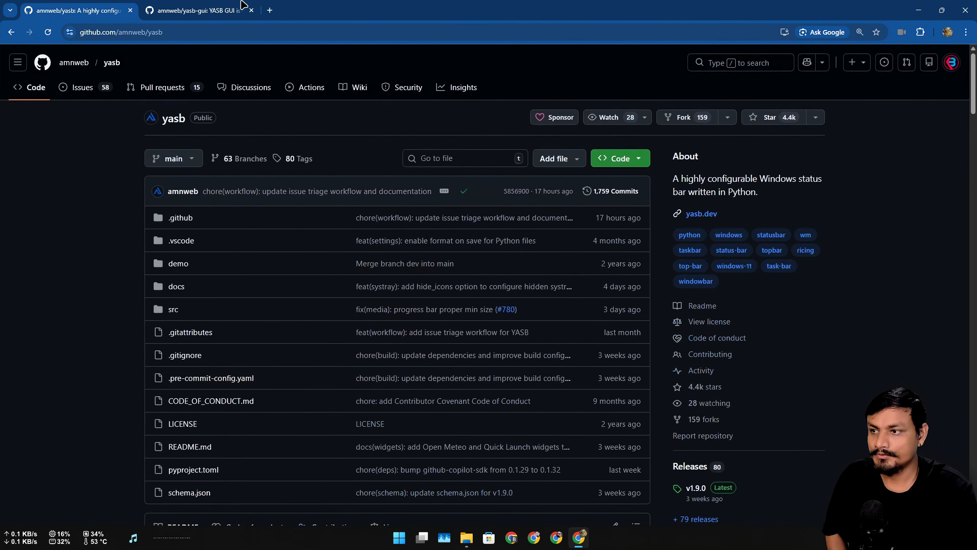
{"action": "scroll", "coordinate": [644, 290], "scroll_direction": "down", "scroll_amount": 4}
{"action": "left_click", "coordinate": [681, 265]}
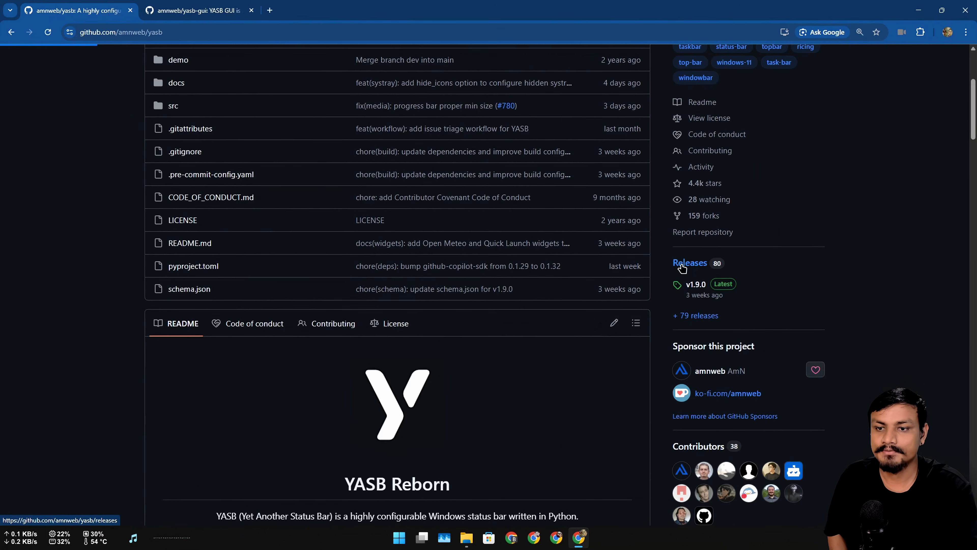
Find the latest stable release v1.9.0 and download yasb-1.9.0-x64.msi from its assets.
{"action": "scroll", "coordinate": [372, 220], "scroll_direction": "down", "scroll_amount": 15}
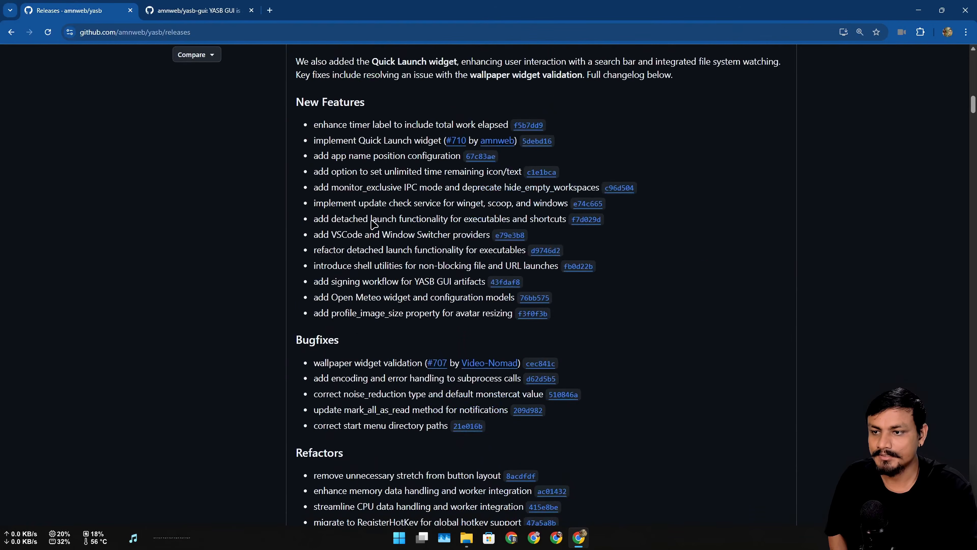
{"action": "scroll", "coordinate": [372, 220], "scroll_direction": "up", "scroll_amount": 7}
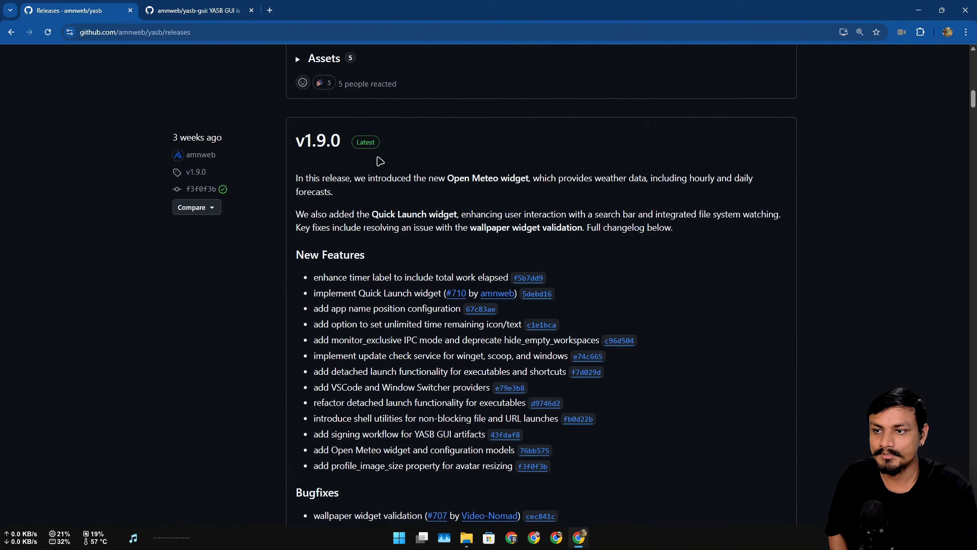
{"action": "scroll", "coordinate": [380, 161], "scroll_direction": "up", "scroll_amount": 15}
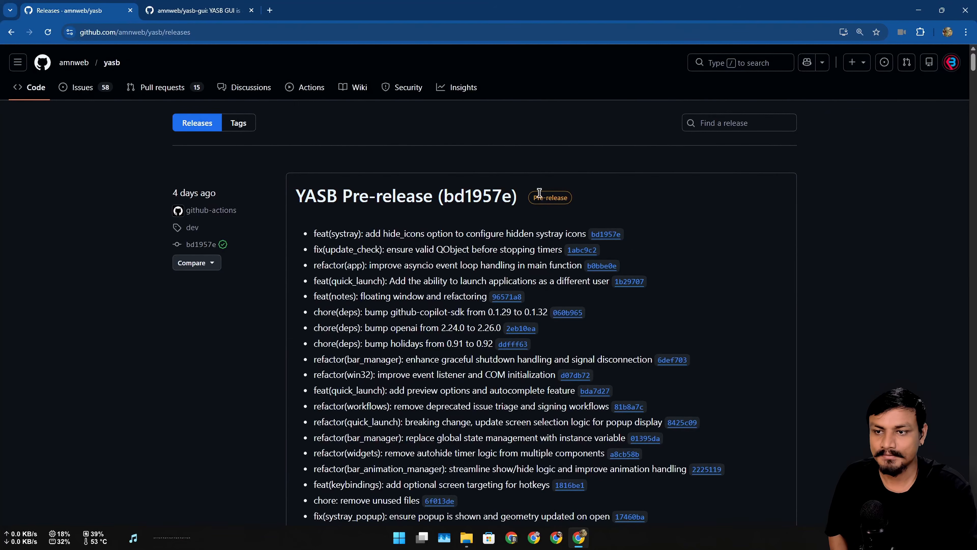
{"action": "scroll", "coordinate": [539, 193], "scroll_direction": "down", "scroll_amount": 14}
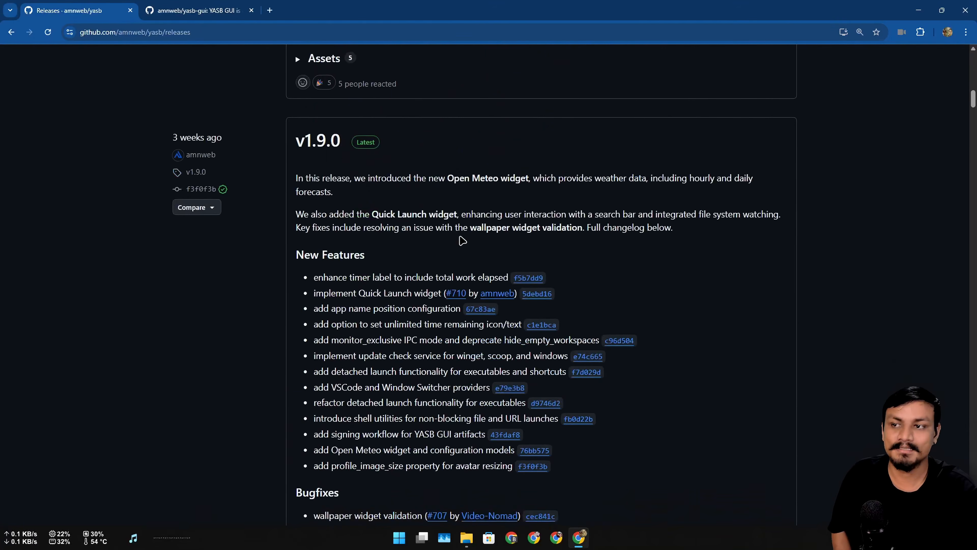
{"action": "scroll", "coordinate": [462, 240], "scroll_direction": "down", "scroll_amount": 5}
{"action": "scroll", "coordinate": [397, 240], "scroll_direction": "down", "scroll_amount": 6}
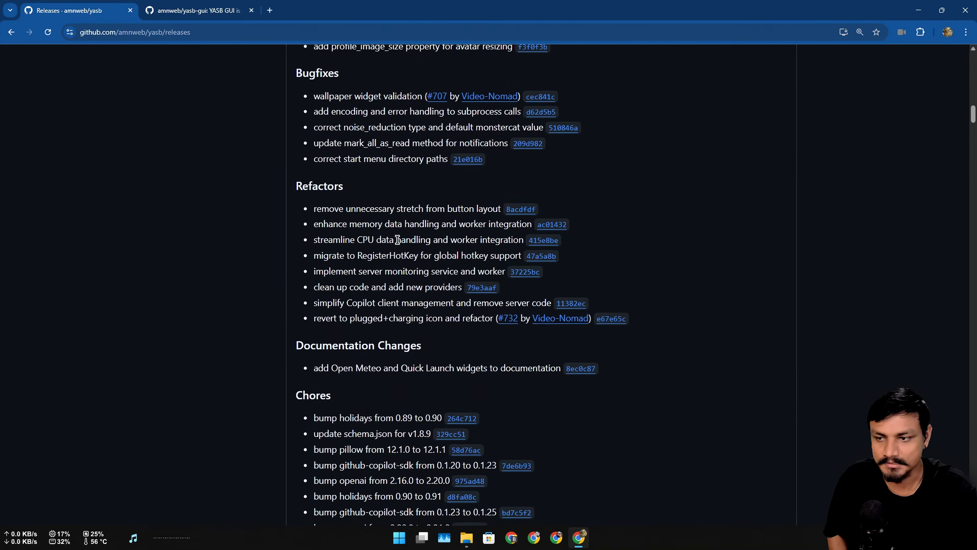
{"action": "scroll", "coordinate": [397, 240], "scroll_direction": "down", "scroll_amount": 10}
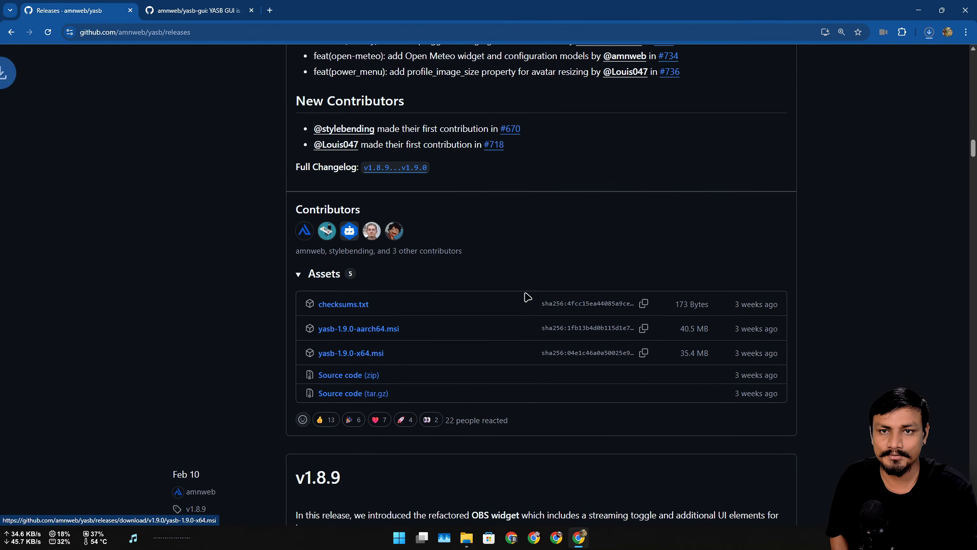
Return to the yasb repository page and download the recommended JetBrainsMono Nerd Font from the installation requirements.
{"action": "key", "text": "alt+Left"}
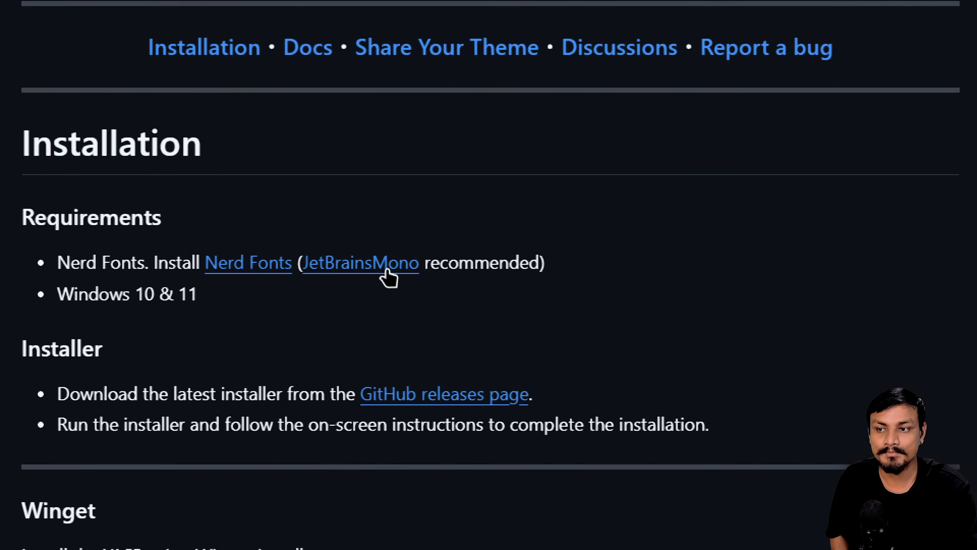
{"action": "left_click", "coordinate": [372, 272]}
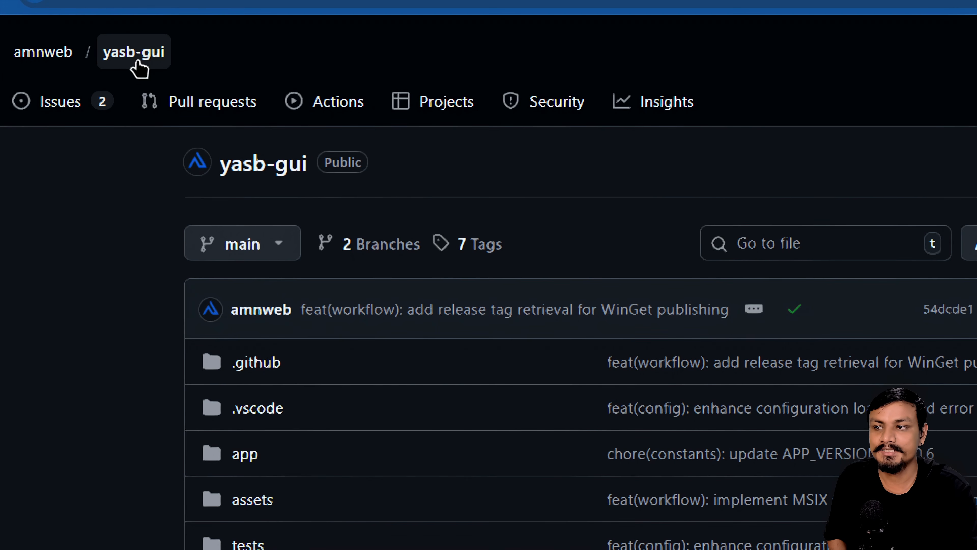
Look over the yasb-gui repository's README and download the YASB GUI v0.0.6 msixbundle from its releases page.
{"action": "scroll", "coordinate": [546, 340], "scroll_direction": "down", "scroll_amount": 6}
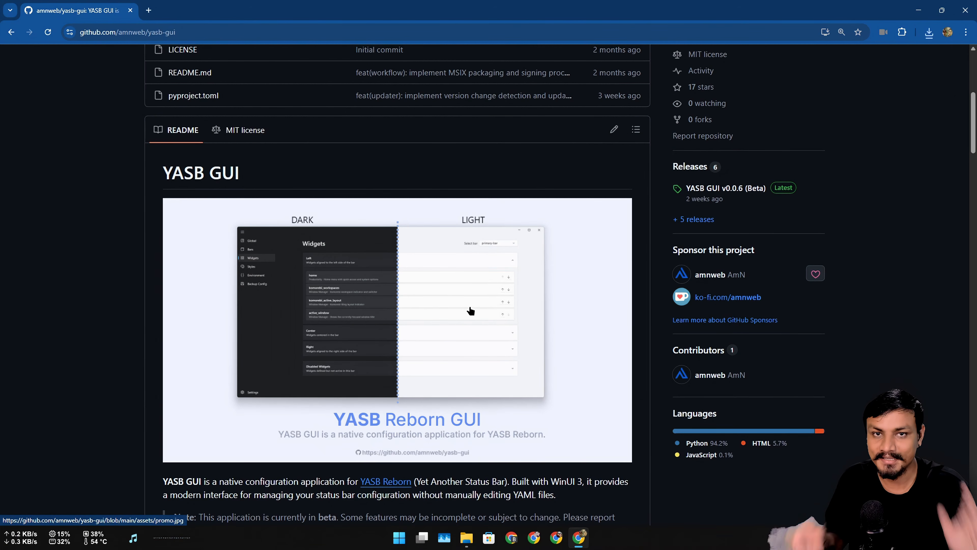
{"action": "scroll", "coordinate": [306, 195], "scroll_direction": "up", "scroll_amount": 4}
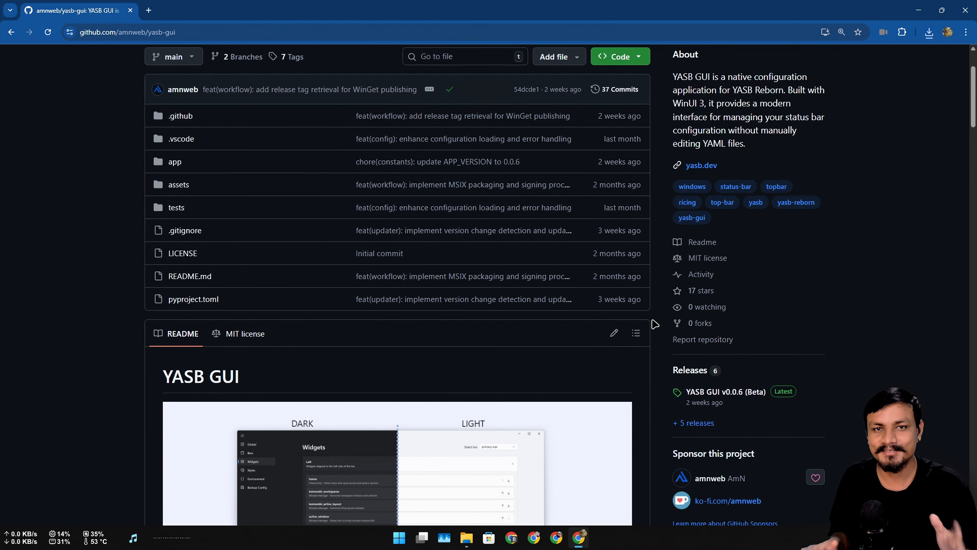
{"action": "scroll", "coordinate": [449, 378], "scroll_direction": "down", "scroll_amount": 2}
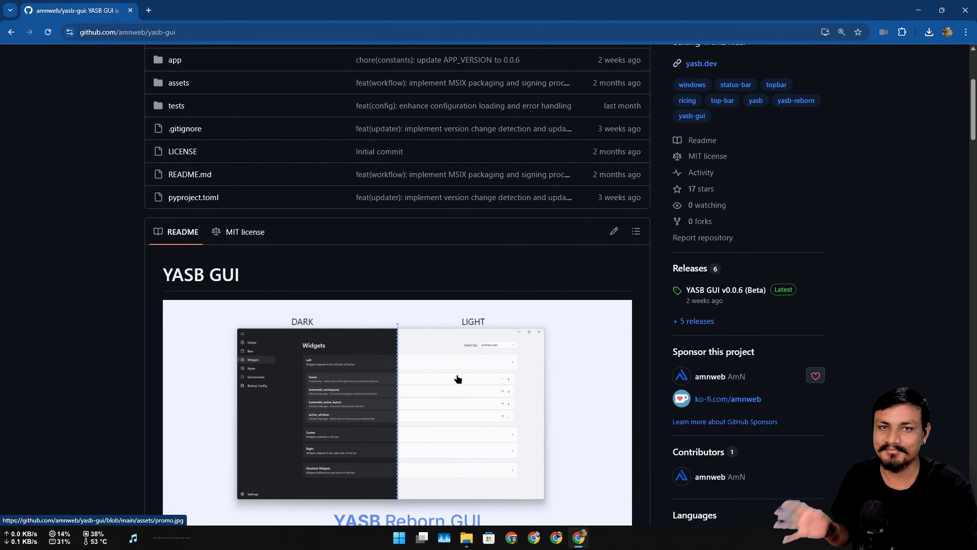
{"action": "scroll", "coordinate": [458, 372], "scroll_direction": "down", "scroll_amount": 2}
{"action": "scroll", "coordinate": [677, 304], "scroll_direction": "up", "scroll_amount": 2}
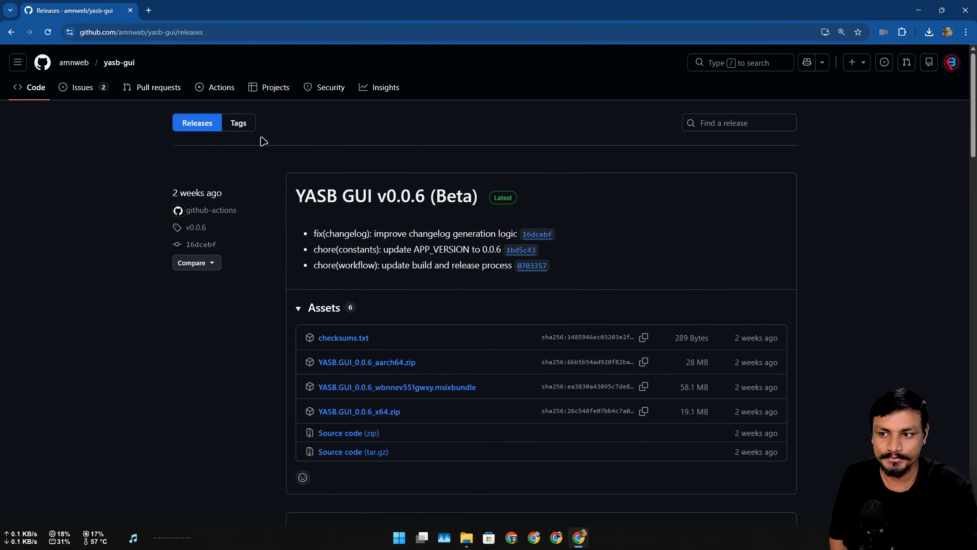
{"action": "scroll", "coordinate": [395, 214], "scroll_direction": "down", "scroll_amount": 2}
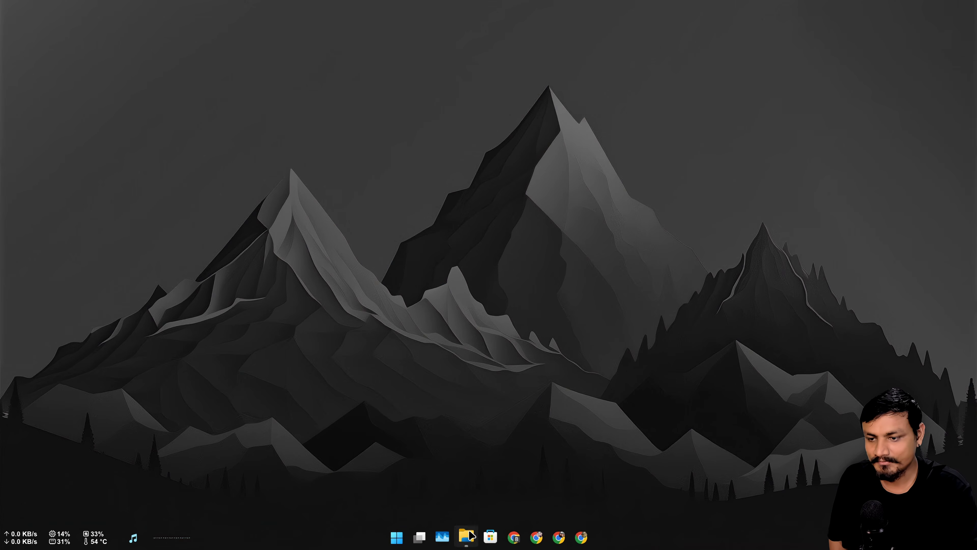
Switch to File Explorer and run the yasb-1.9.0-x64.msi installer from the Downloads folder.
{"action": "left_click", "coordinate": [466, 537]}
{"action": "left_click", "coordinate": [394, 211]}
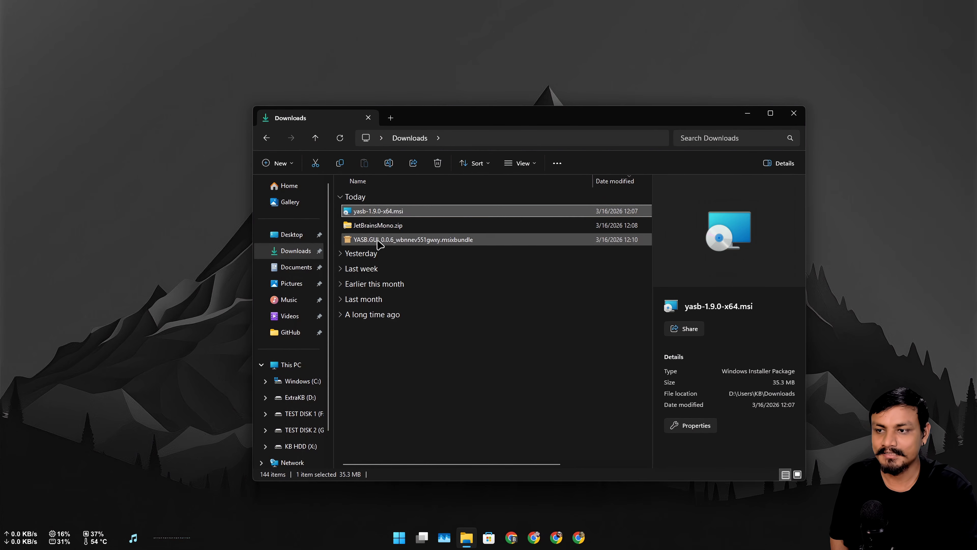
{"action": "double_click", "coordinate": [365, 214]}
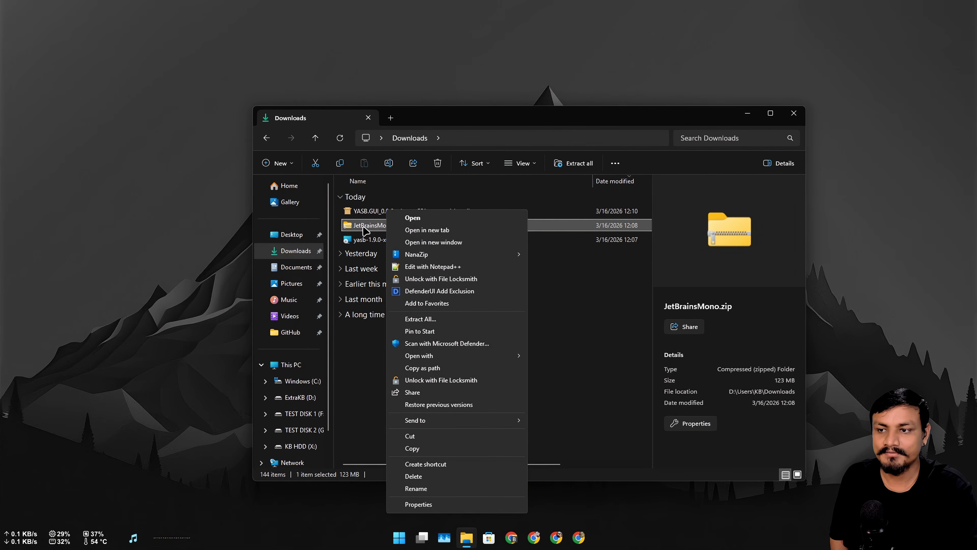
Extract JetBrainsMono.zip into its own JetBrainsMono folder with NanaZip and open that folder.
{"action": "mouse_move", "coordinate": [508, 255]}
{"action": "left_click", "coordinate": [594, 317]}
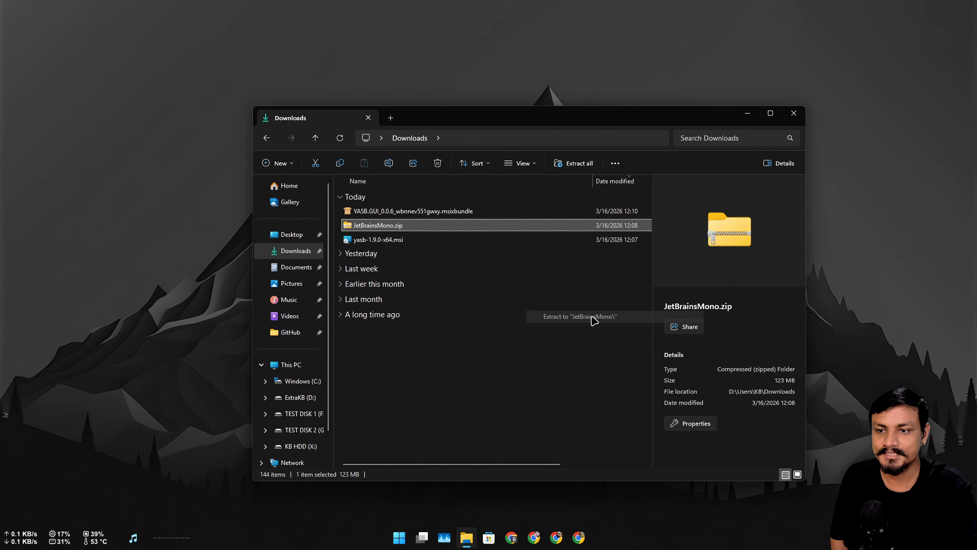
{"action": "double_click", "coordinate": [385, 256]}
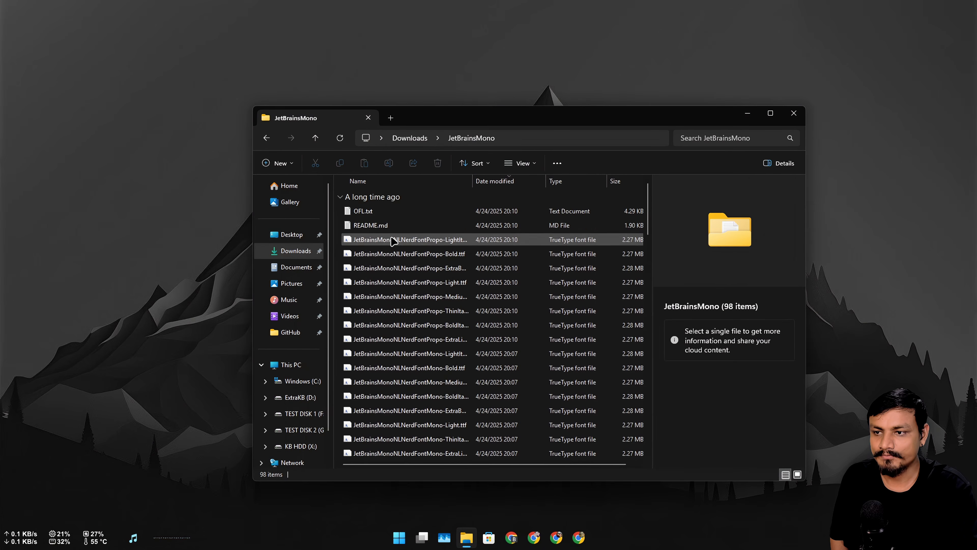
Install all the JetBrainsMono TrueType fonts for all users, leaving out OFL.txt and README.md.
{"action": "left_click", "coordinate": [392, 239]}
{"action": "key", "text": "ctrl+a"}
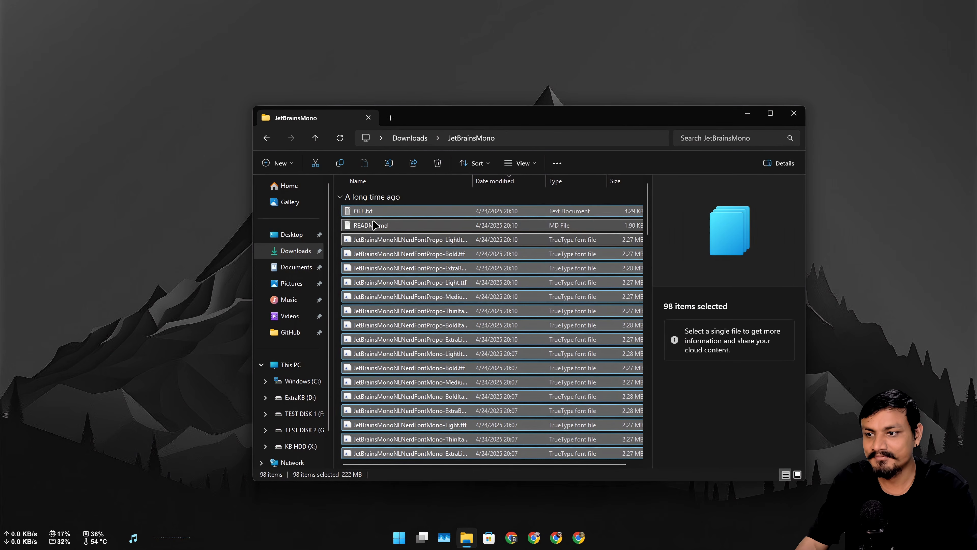
{"action": "left_click", "coordinate": [371, 214], "text": "ctrl"}
{"action": "left_click", "coordinate": [375, 225], "text": "ctrl"}
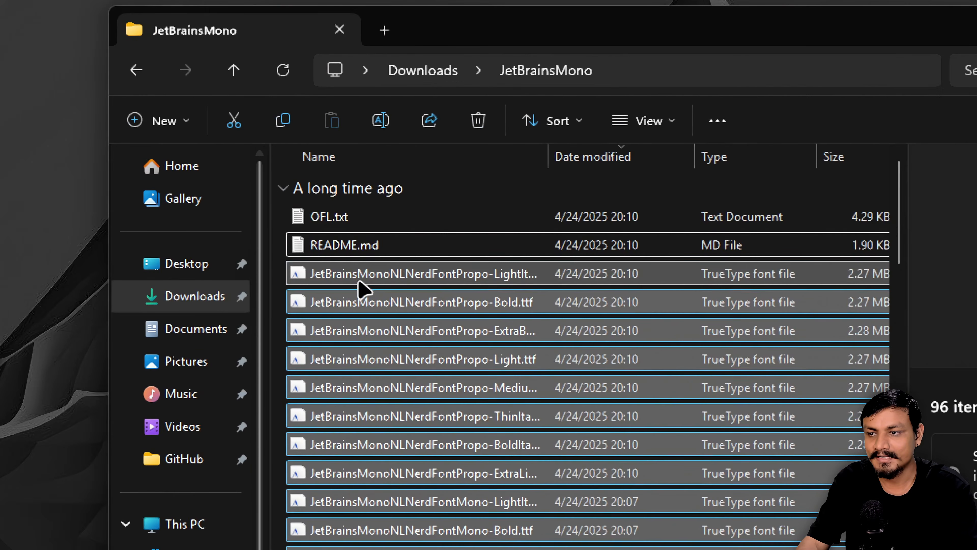
{"action": "right_click", "coordinate": [399, 270]}
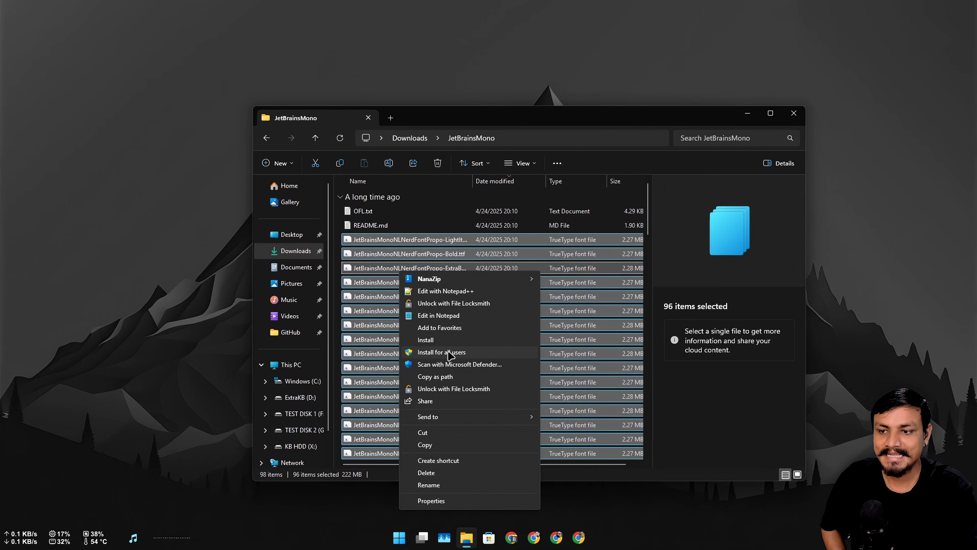
{"action": "left_click", "coordinate": [448, 353]}
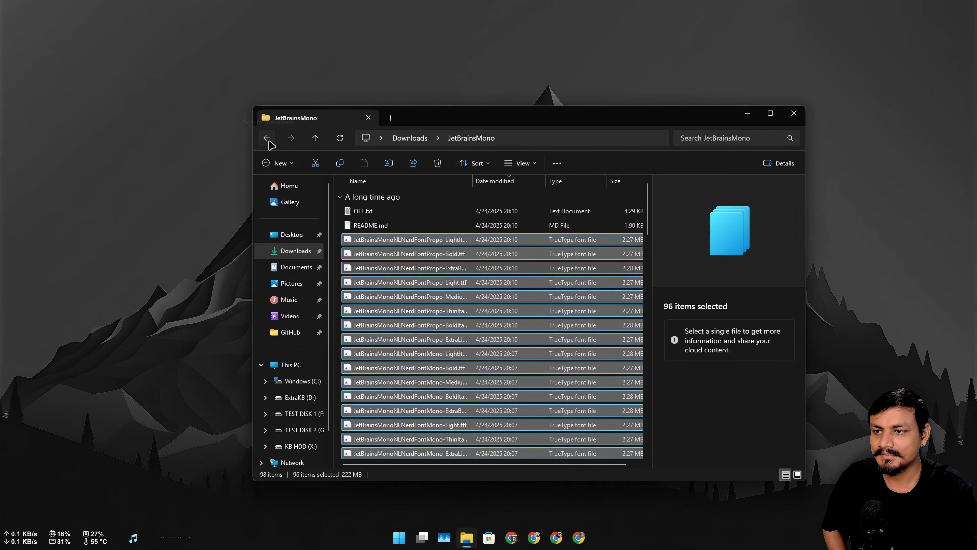
Go back to the Downloads folder and install YASB GUI from the YASB.GUI_0.0.6 msixbundle.
{"action": "left_click", "coordinate": [268, 140]}
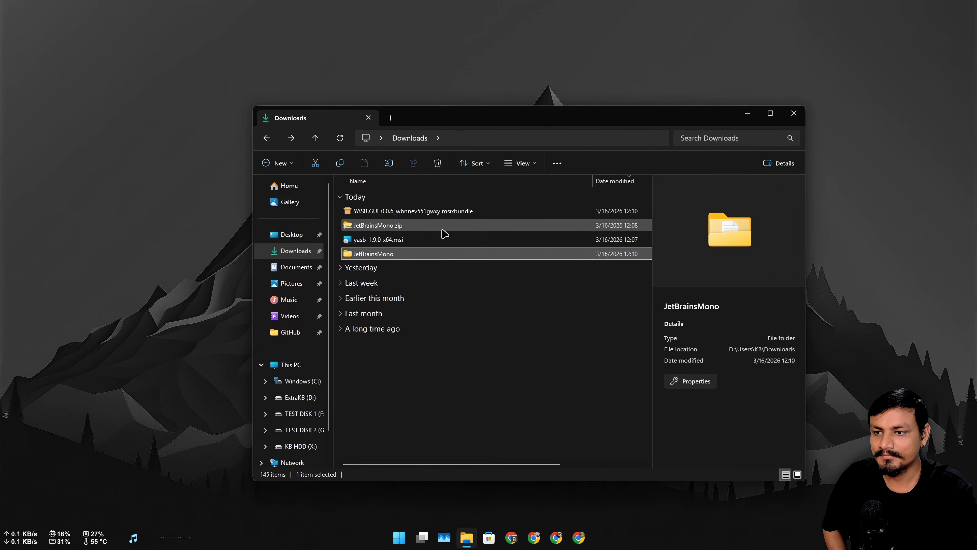
{"action": "left_click", "coordinate": [425, 214]}
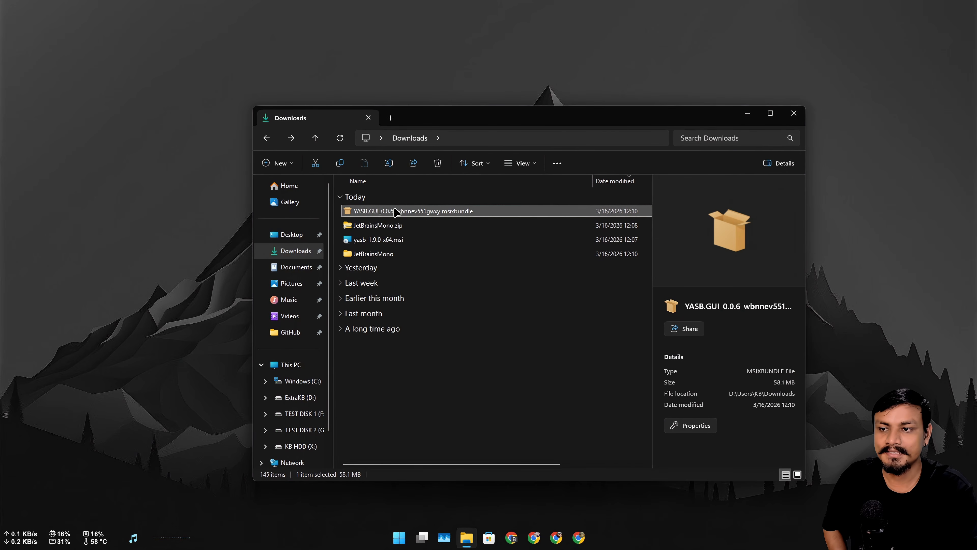
{"action": "right_click", "coordinate": [396, 214]}
{"action": "left_click", "coordinate": [421, 234]}
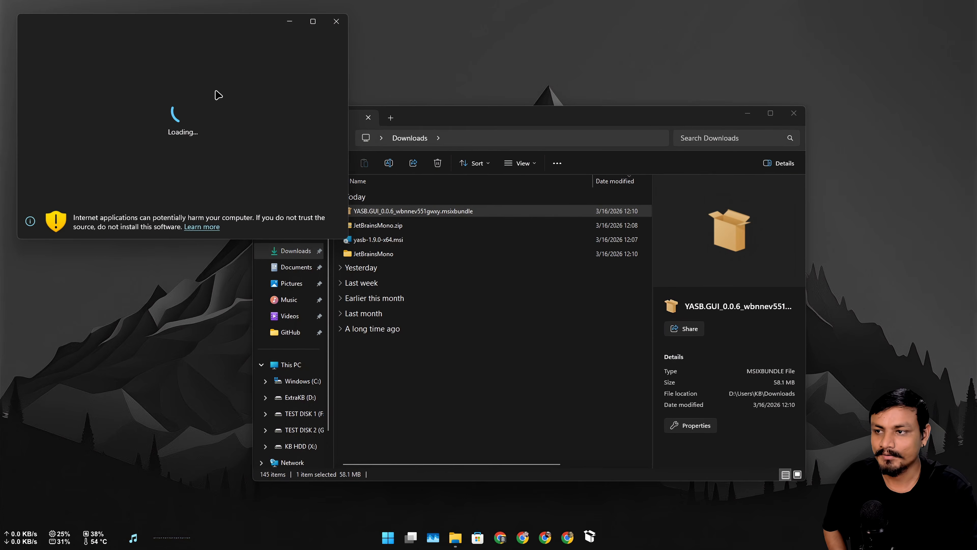
{"action": "left_click_drag", "start_coordinate": [208, 27], "coordinate": [428, 72]}
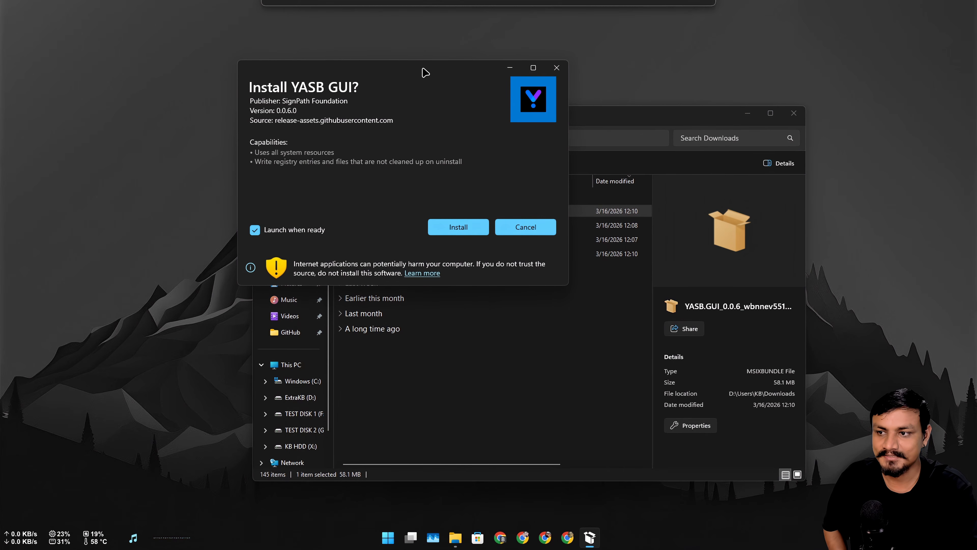
{"action": "left_click", "coordinate": [458, 227]}
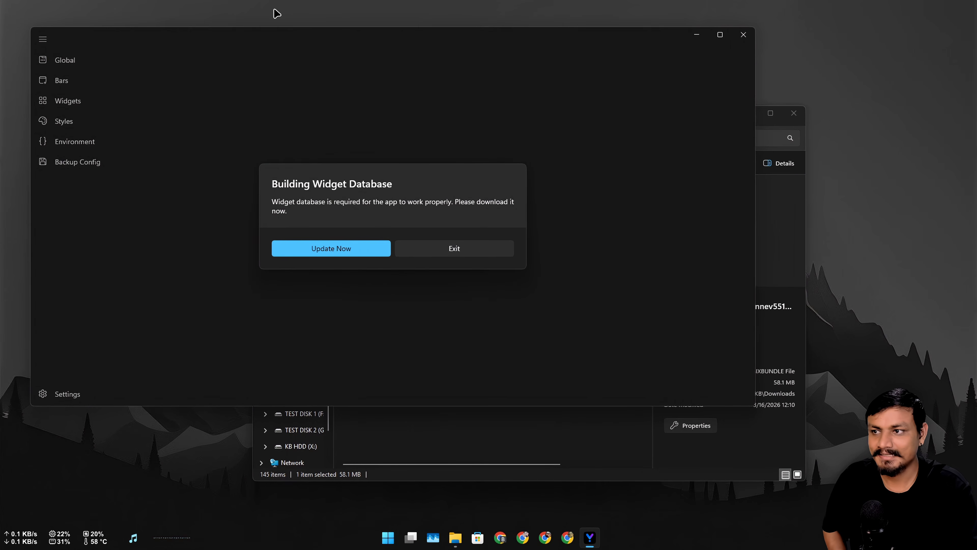
Close File Explorer, download the required widget database in YASB GUI and move its window nearer the screen centre.
{"action": "left_click", "coordinate": [793, 113]}
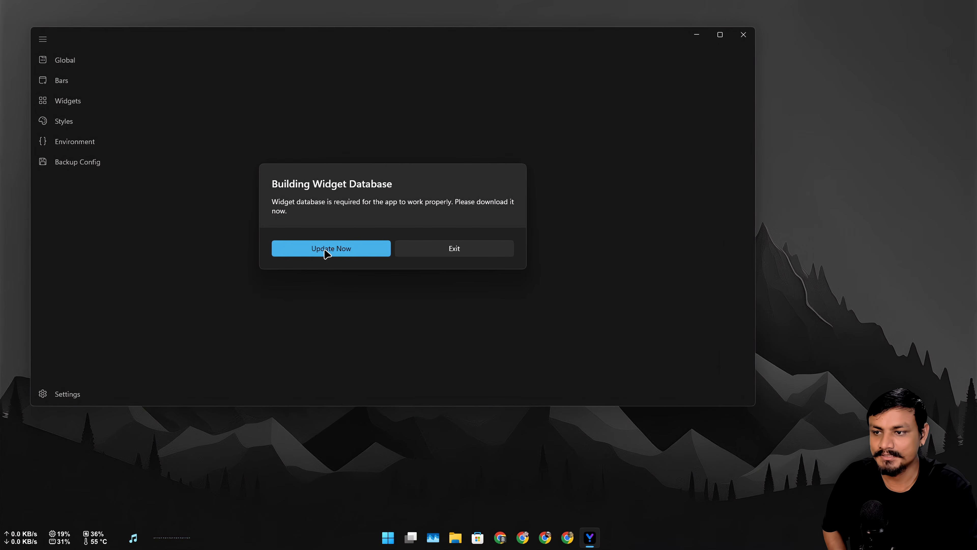
{"action": "left_click", "coordinate": [341, 257]}
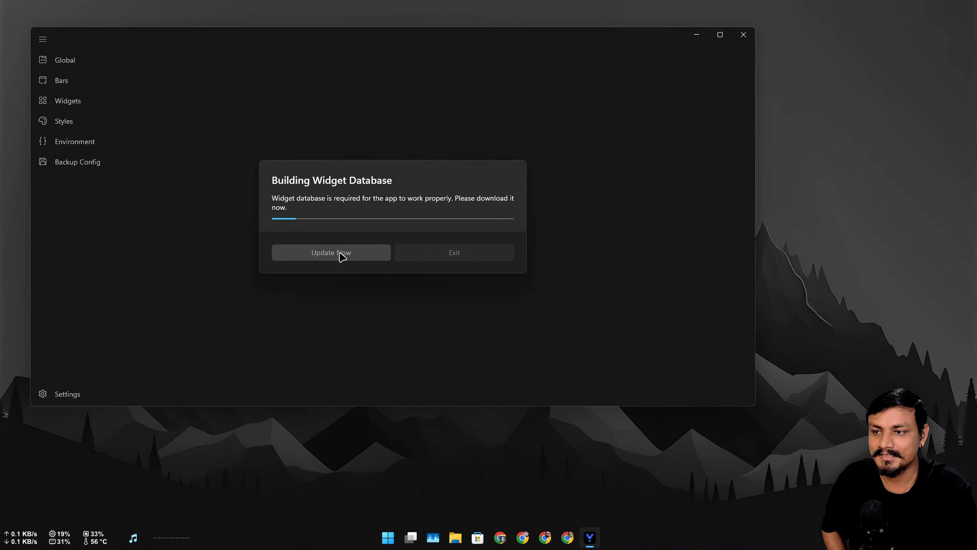
{"action": "left_click_drag", "start_coordinate": [318, 41], "coordinate": [419, 59]}
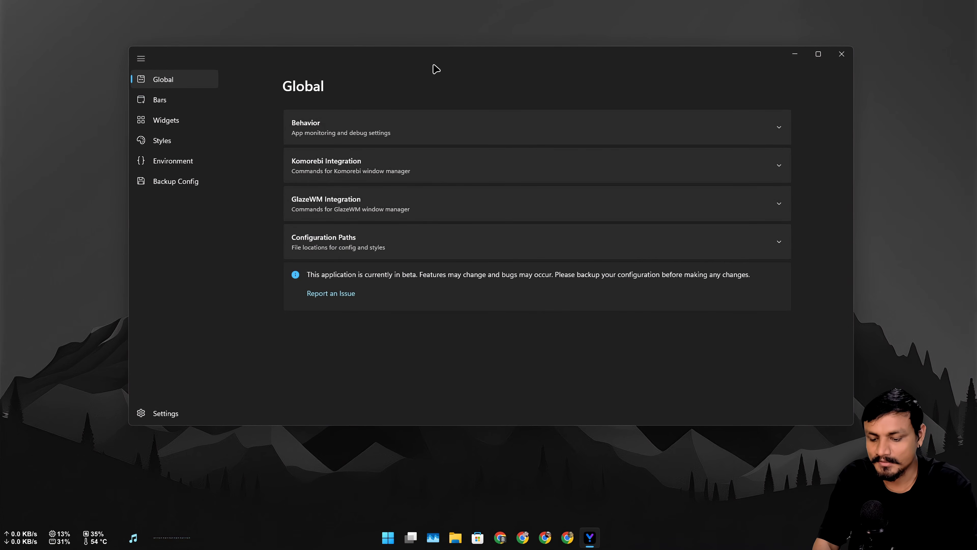
Search the app launcher for "yasb" and start the YASB status bar.
{"action": "key", "text": "super+alt+space"}
{"action": "type", "text": "yasb"}
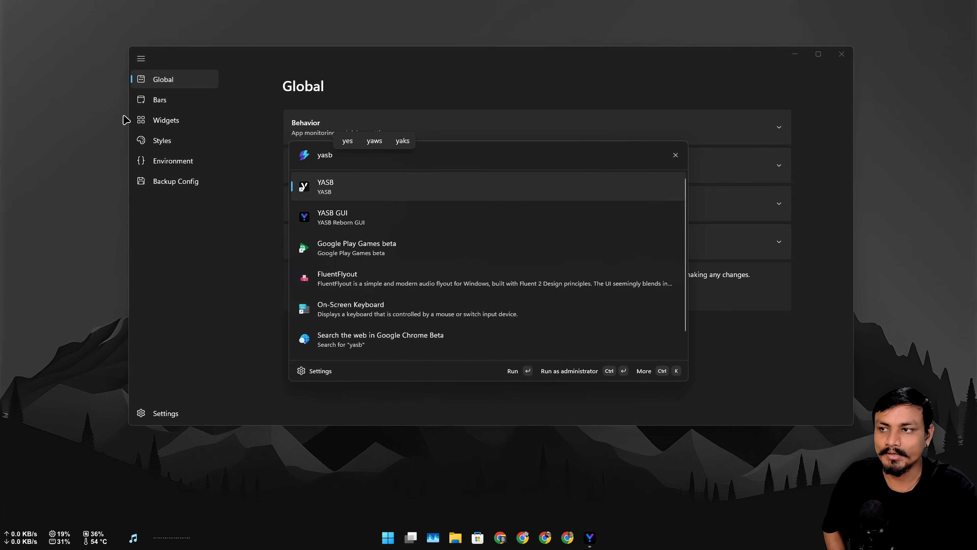
{"action": "left_click", "coordinate": [354, 189]}
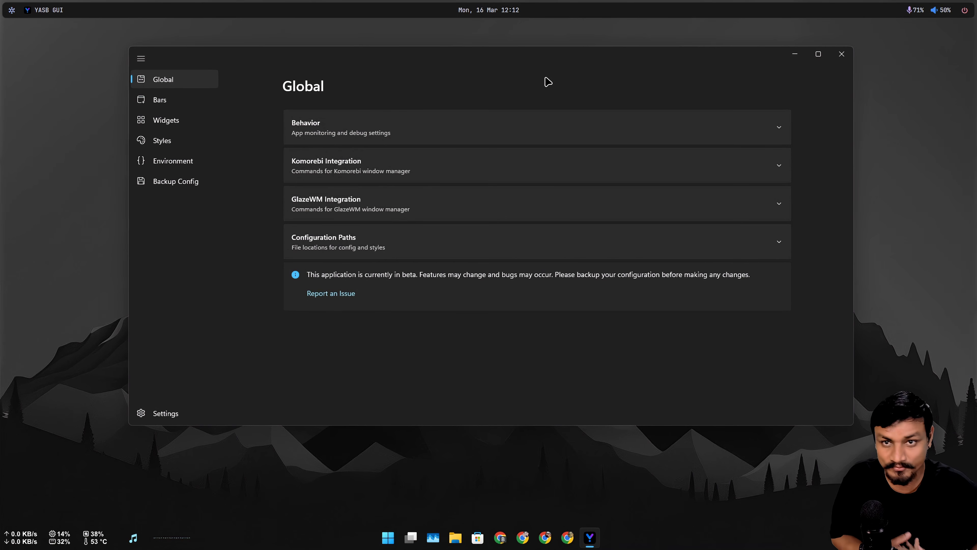
Move the YASB GUI window slightly and review the Global settings for Behavior, Komorebi Integration and Configuration Paths.
{"action": "left_click_drag", "start_coordinate": [470, 61], "coordinate": [500, 71]}
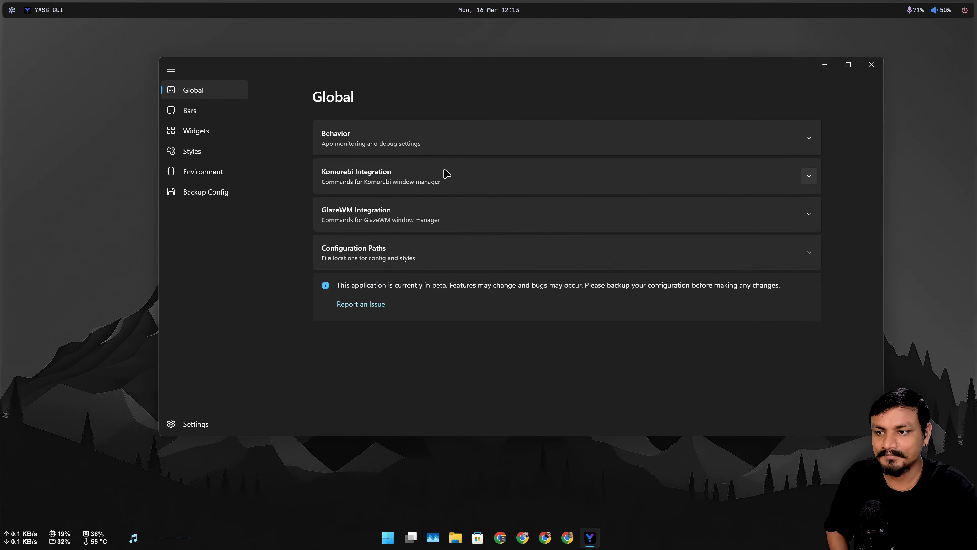
{"action": "left_click", "coordinate": [446, 145]}
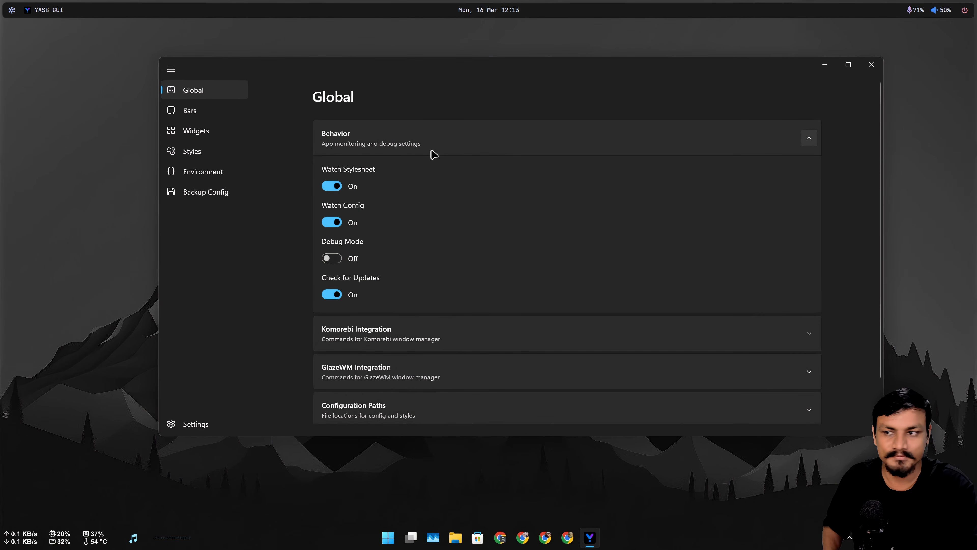
{"action": "left_click", "coordinate": [442, 146]}
{"action": "left_click", "coordinate": [342, 180]}
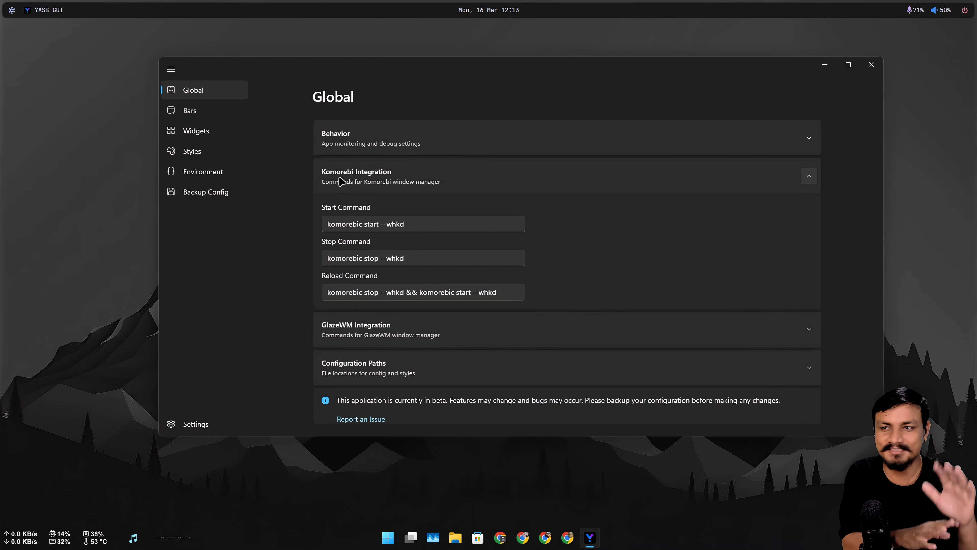
{"action": "left_click", "coordinate": [341, 181]}
{"action": "left_click", "coordinate": [385, 248]}
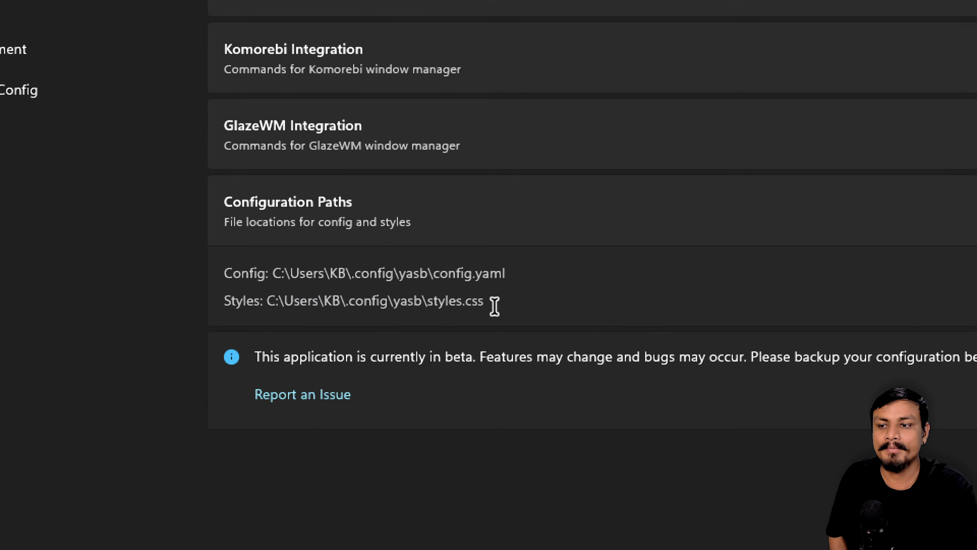
{"action": "left_click_drag", "start_coordinate": [452, 298], "coordinate": [421, 289]}
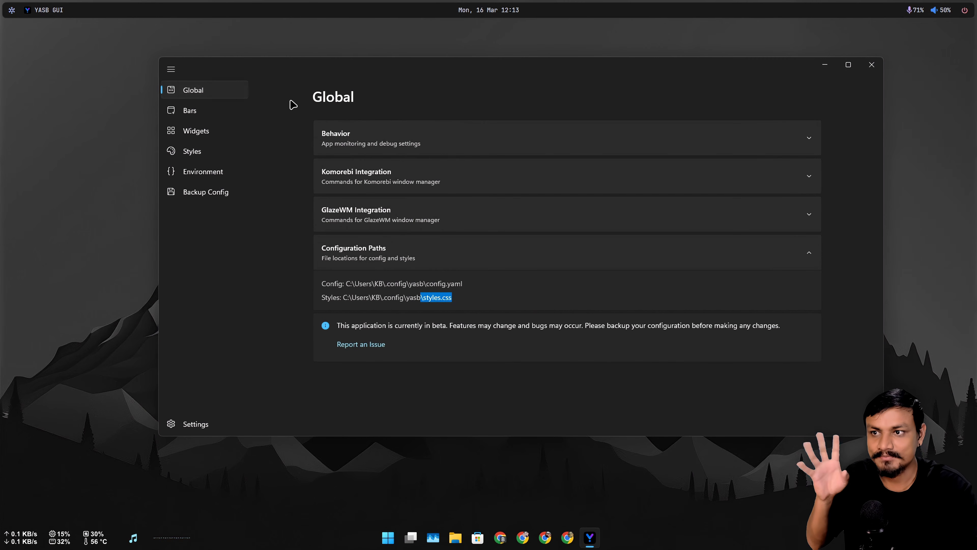
{"action": "left_click", "coordinate": [545, 268]}
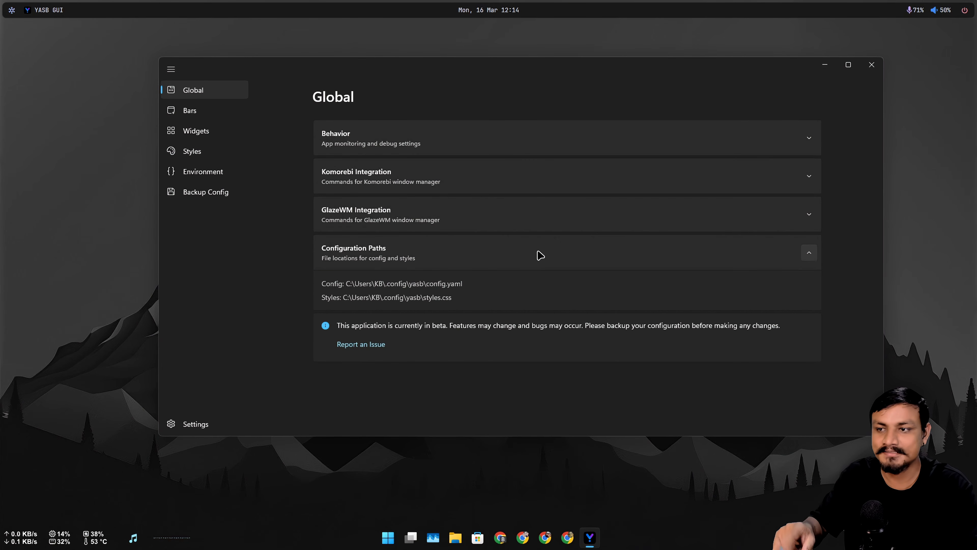
{"action": "left_click", "coordinate": [541, 255]}
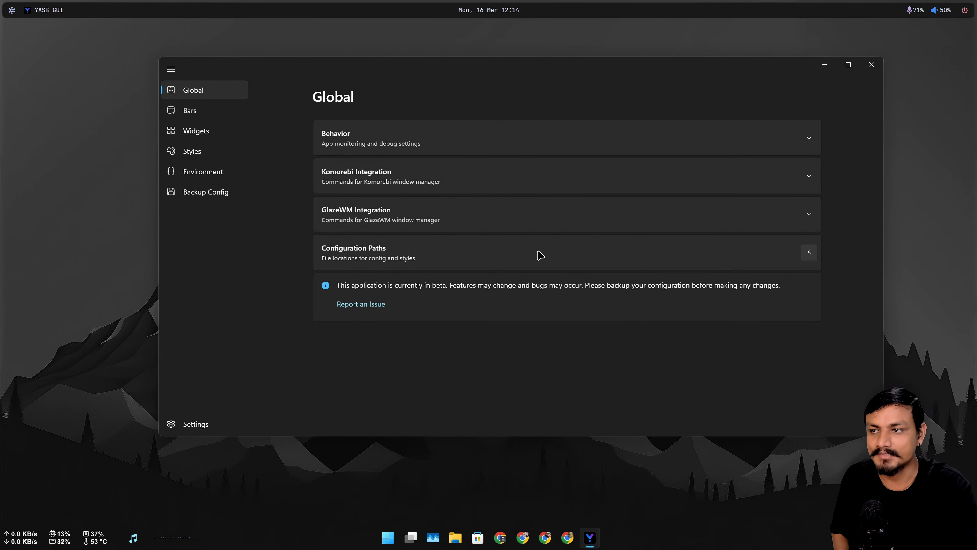
Open the Bars settings, check the selectable bars, then add a new bar and delete it again.
{"action": "left_click", "coordinate": [190, 111]}
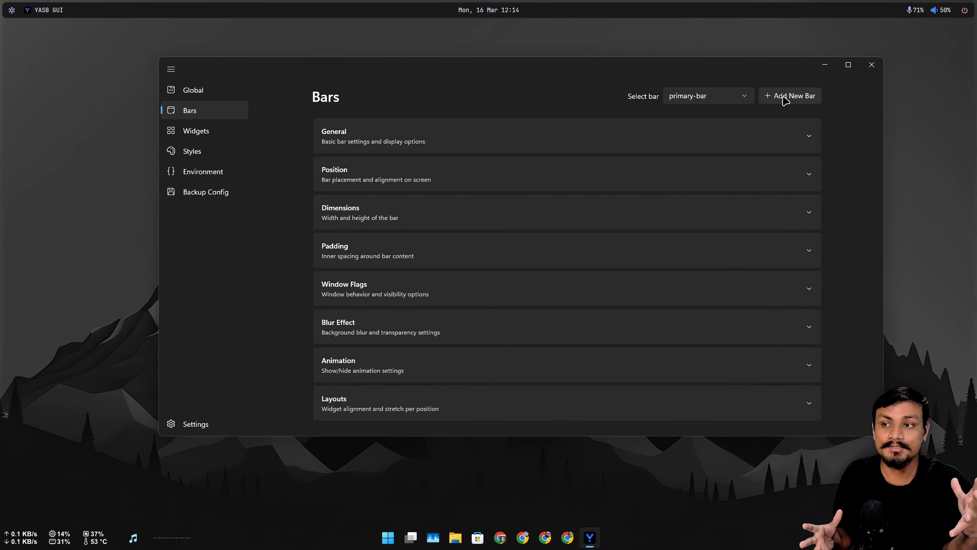
{"action": "left_click", "coordinate": [680, 98]}
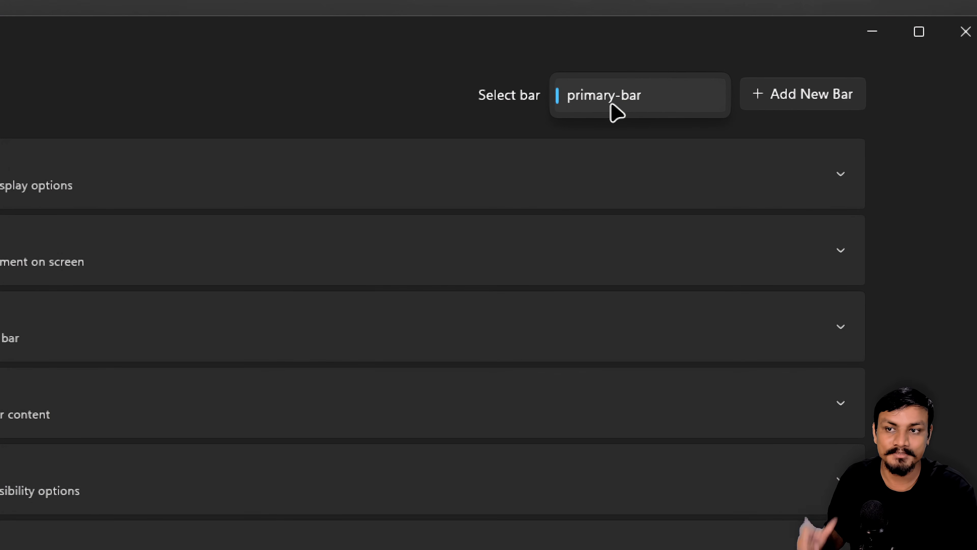
{"action": "left_click", "coordinate": [615, 111]}
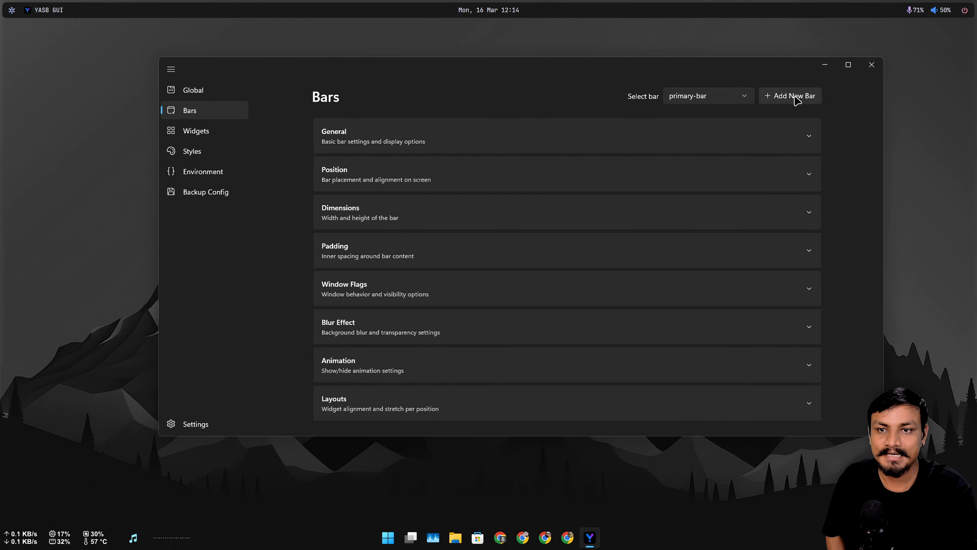
{"action": "left_click", "coordinate": [797, 99]}
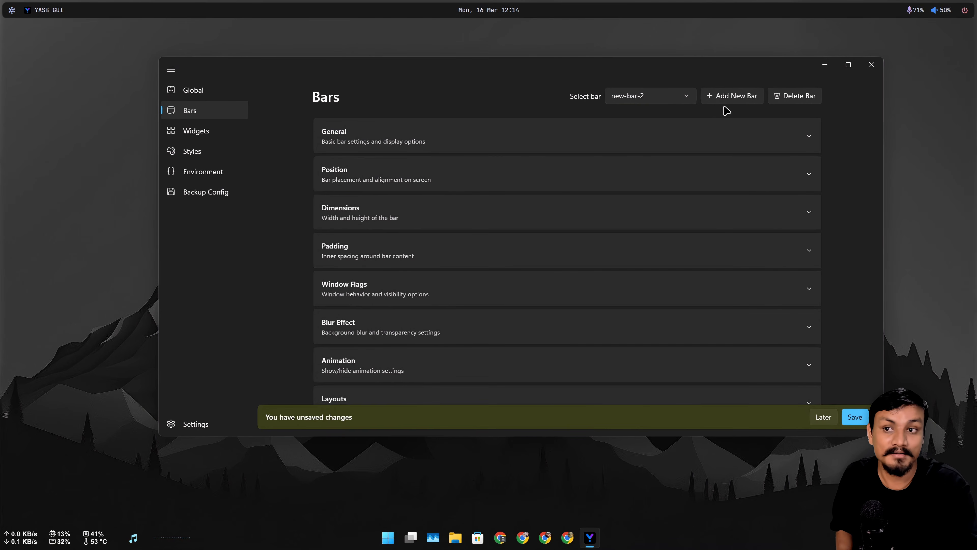
{"action": "left_click", "coordinate": [816, 99]}
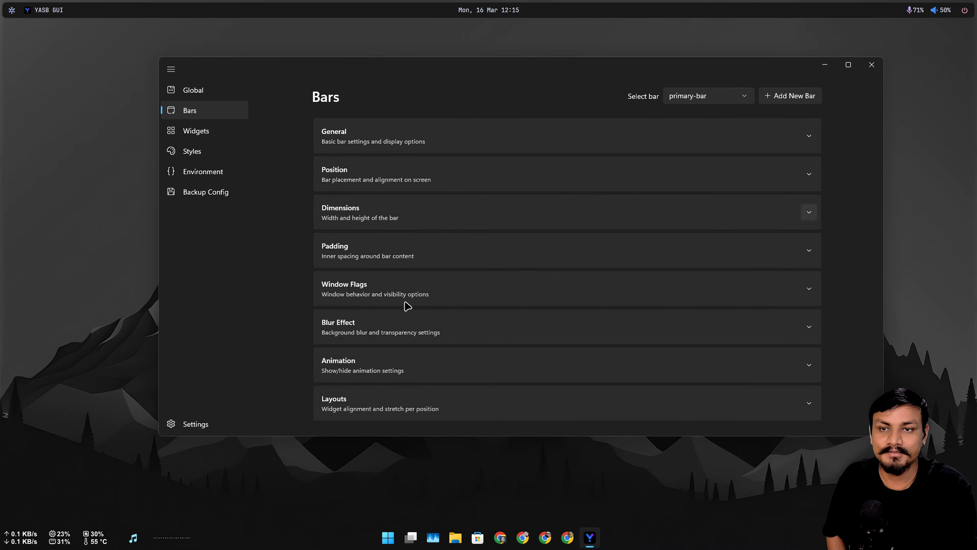
Review the primary bar's General settings and its Position options without changing anything.
{"action": "left_click", "coordinate": [372, 143]}
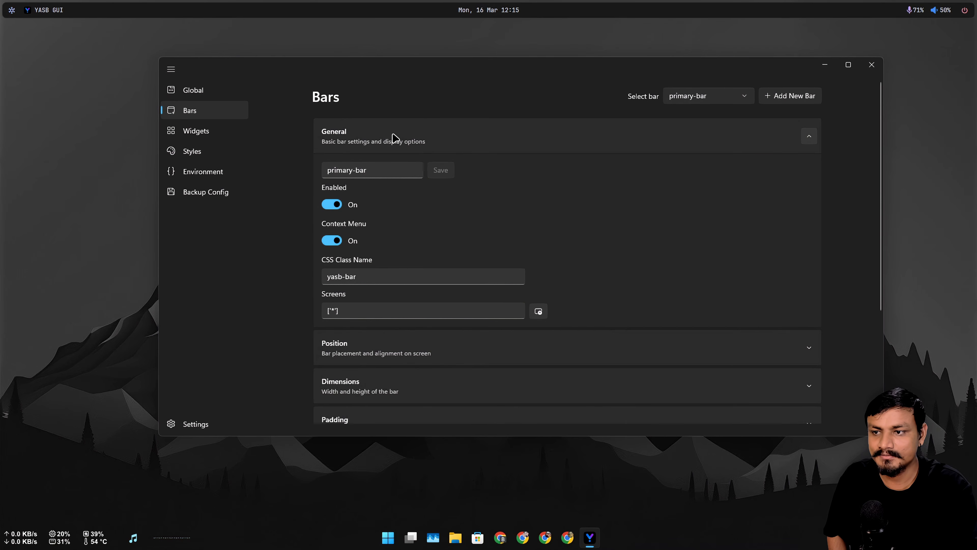
{"action": "left_click", "coordinate": [404, 146]}
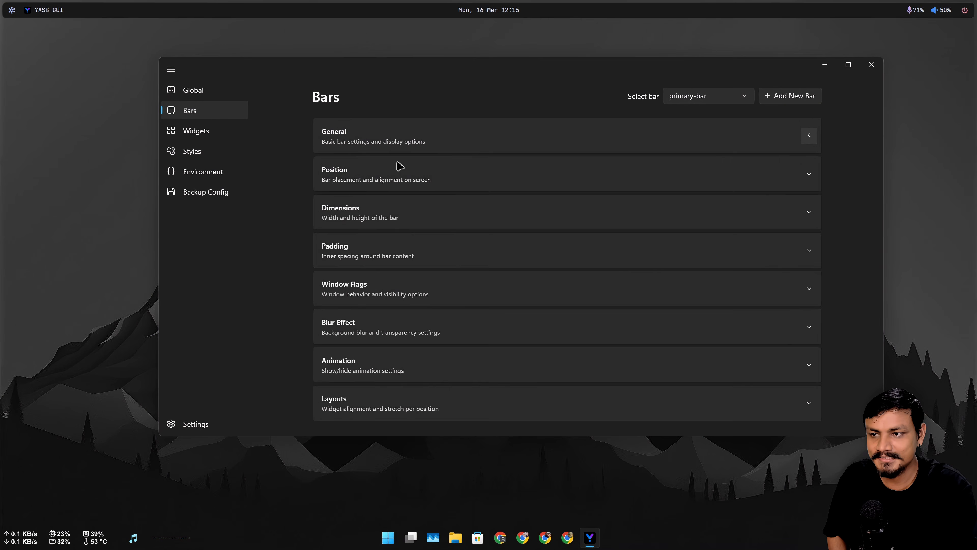
{"action": "left_click", "coordinate": [370, 184]}
{"action": "left_click", "coordinate": [391, 229]}
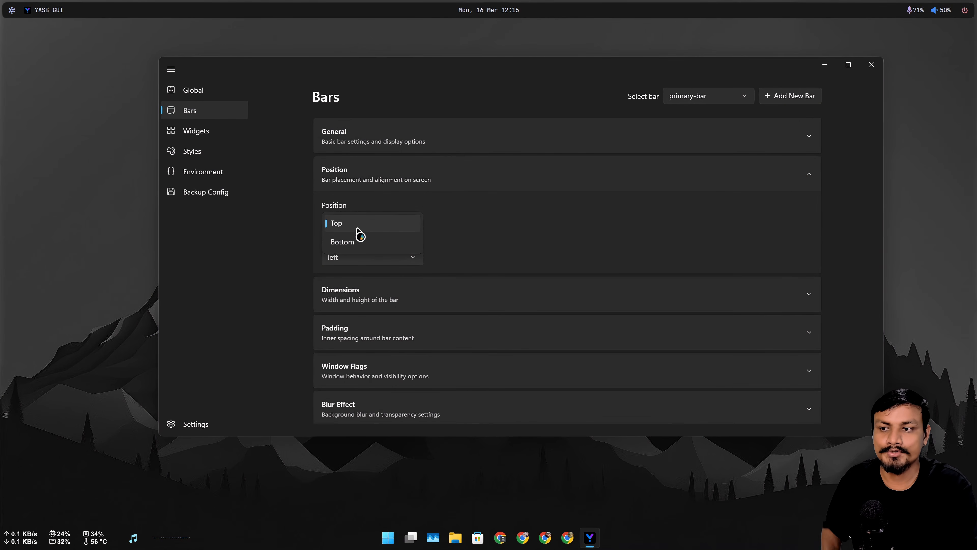
{"action": "left_click", "coordinate": [358, 212]}
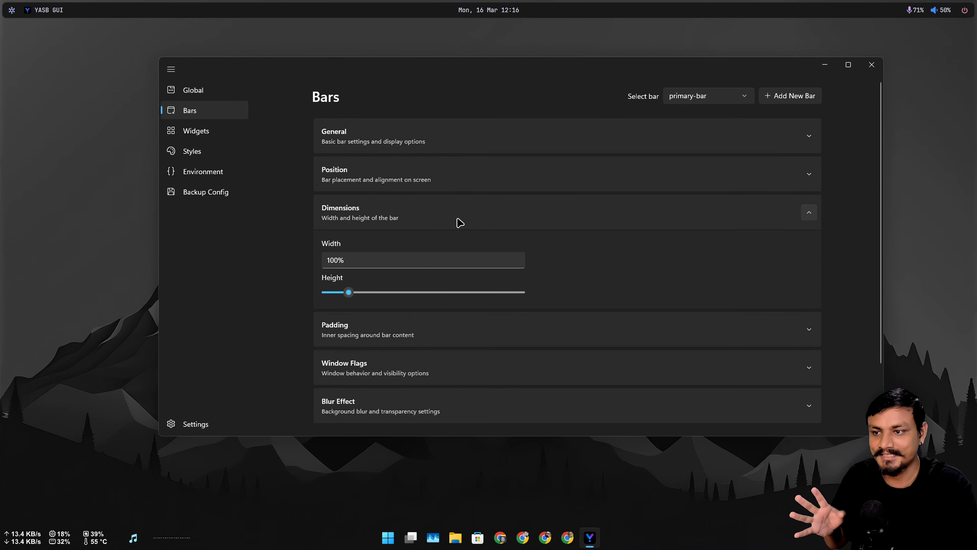
Increase the primary bar's height slightly in its Dimensions settings and save the change.
{"action": "left_click", "coordinate": [362, 292]}
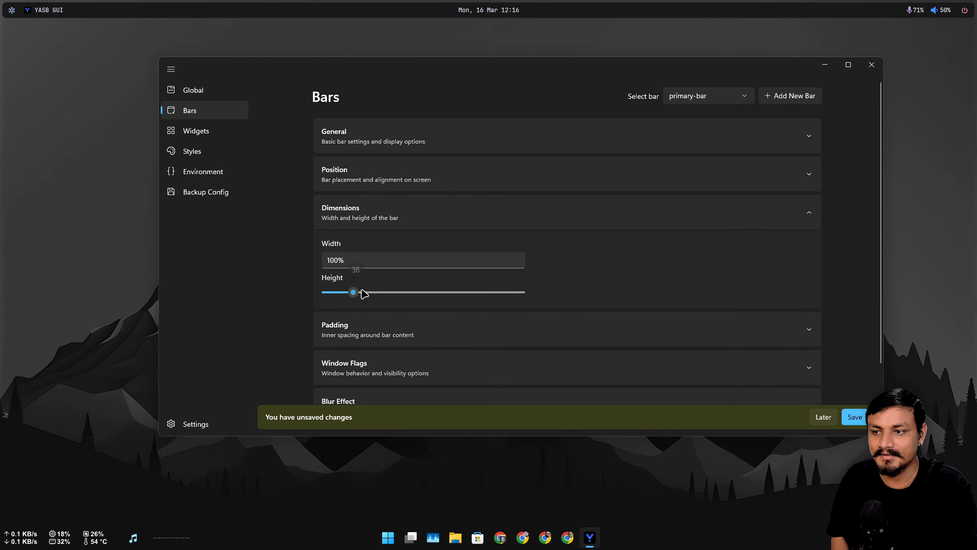
{"action": "left_click_drag", "start_coordinate": [364, 294], "coordinate": [401, 294]}
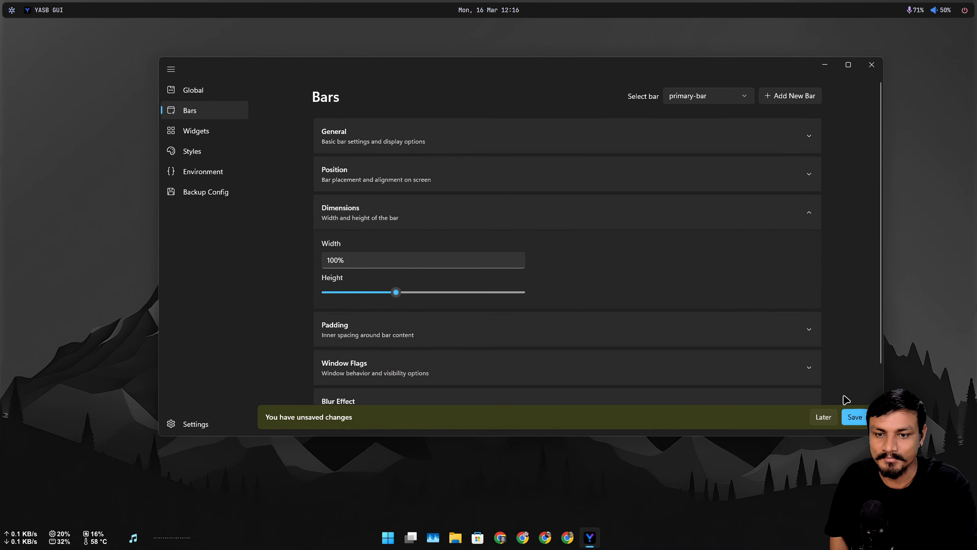
{"action": "left_click", "coordinate": [854, 417]}
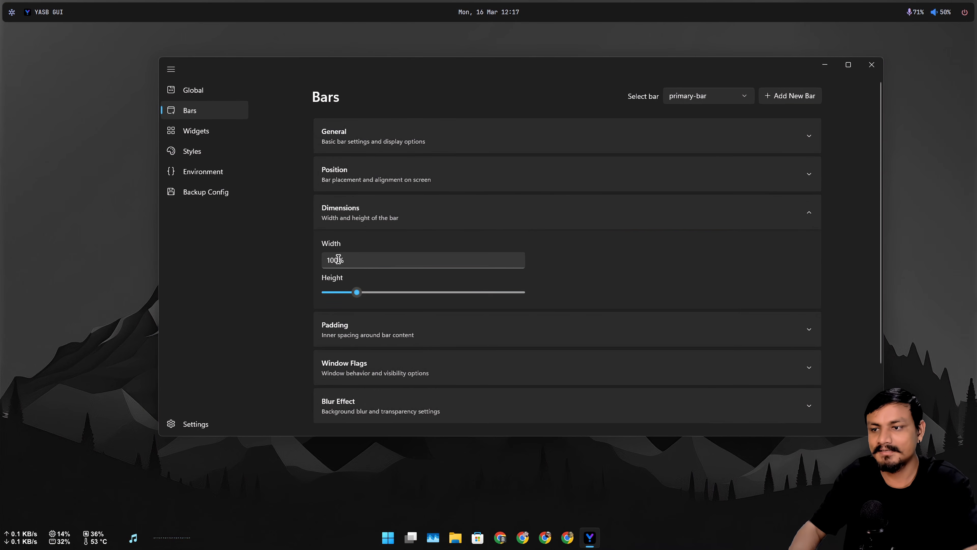
Set the primary bar's width to 50% and save the change.
{"action": "left_click", "coordinate": [338, 258]}
{"action": "key", "text": "BackSpace"}
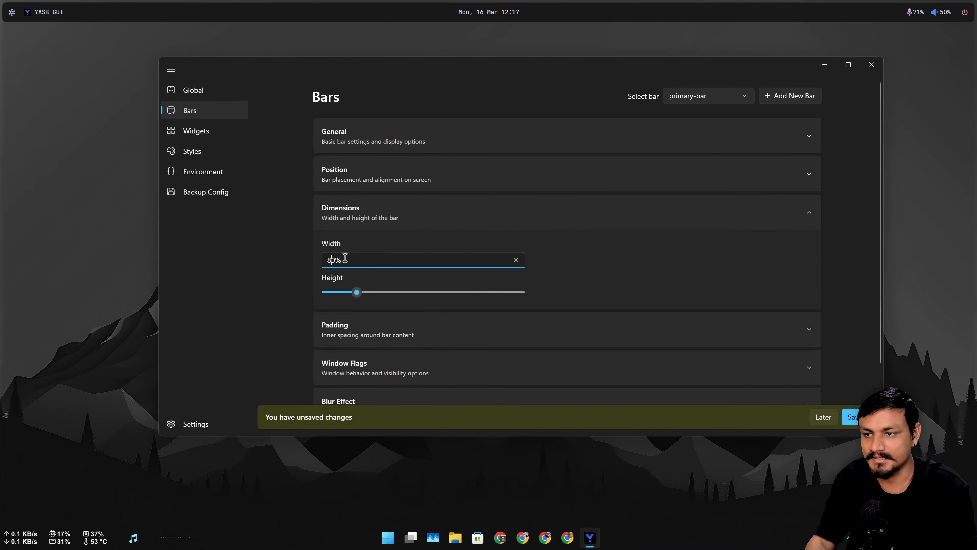
{"action": "key", "text": "BackSpace"}
{"action": "type", "text": "6"}
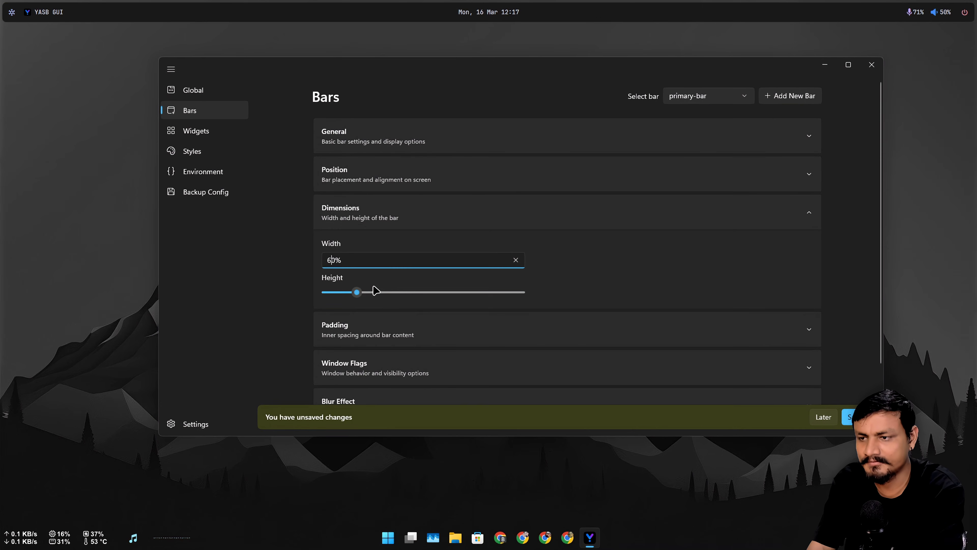
{"action": "key", "text": "BackSpace"}
{"action": "type", "text": "5"}
{"action": "key", "text": "ctrl+s"}
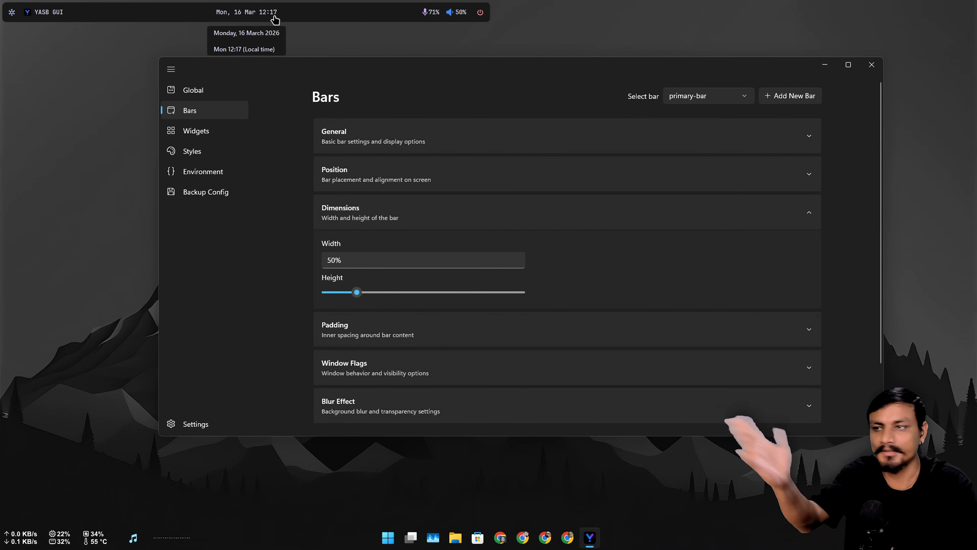
Change the primary bar's alignment to center in its Position settings and save the change.
{"action": "left_click", "coordinate": [351, 180]}
{"action": "left_click", "coordinate": [355, 178]}
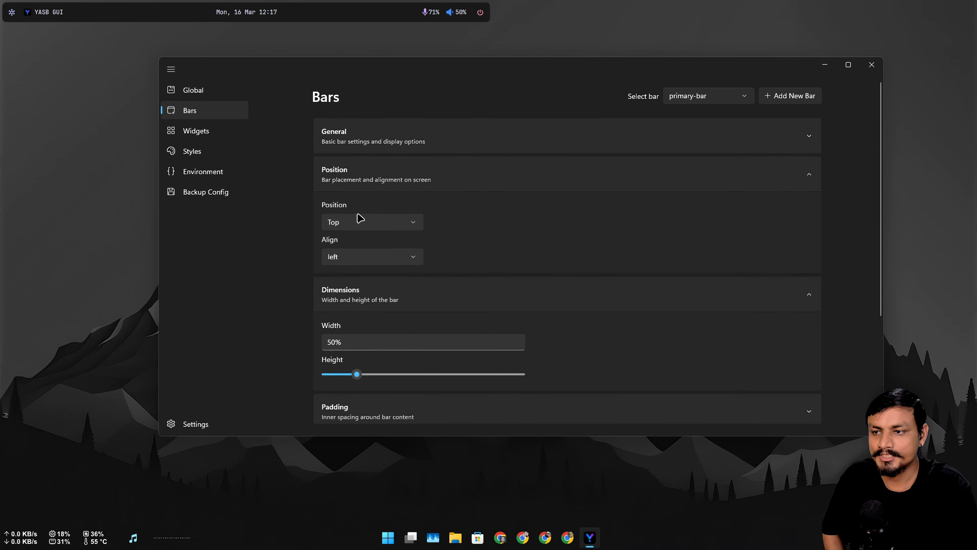
{"action": "left_click", "coordinate": [378, 252]}
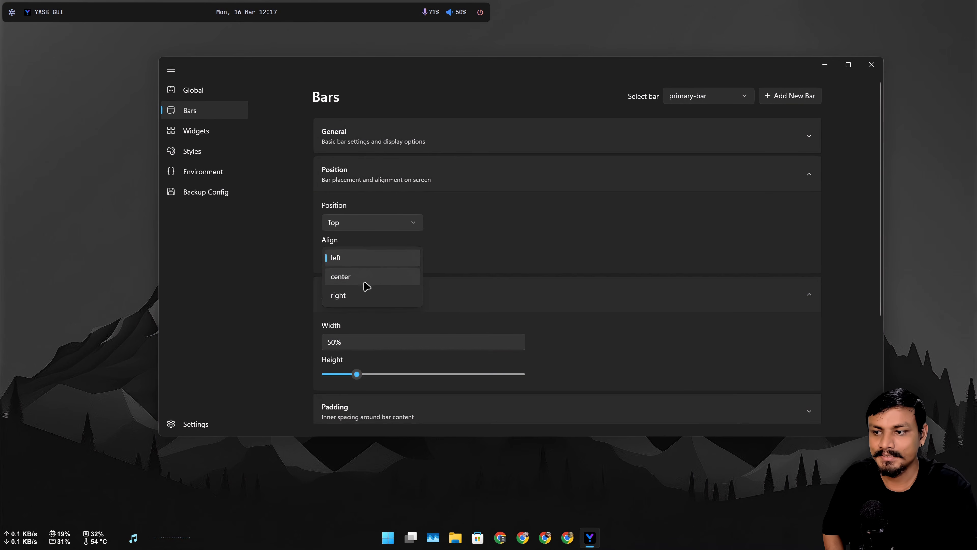
{"action": "left_click", "coordinate": [364, 282]}
{"action": "left_click", "coordinate": [861, 420]}
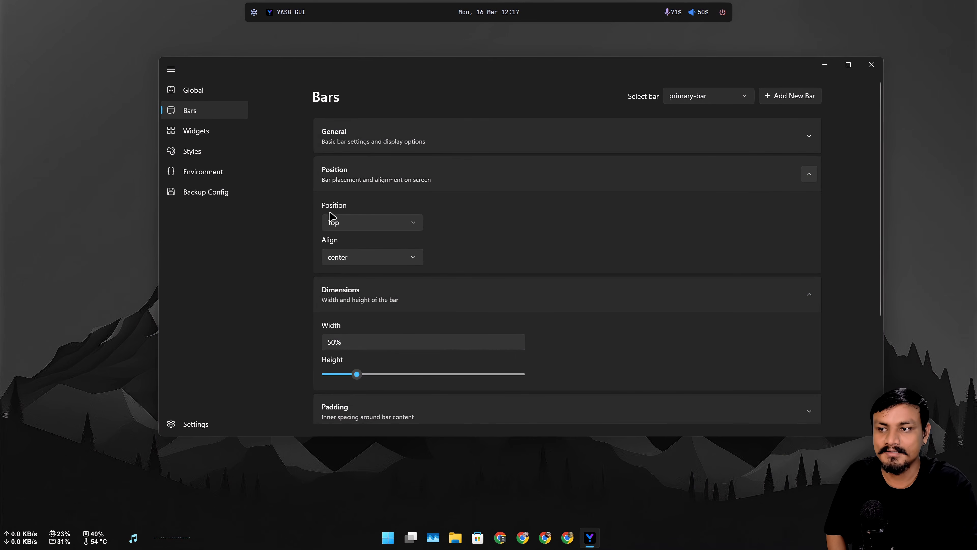
Collapse the Position settings, set the primary bar's width to 100% and save the change.
{"action": "left_click", "coordinate": [681, 182]}
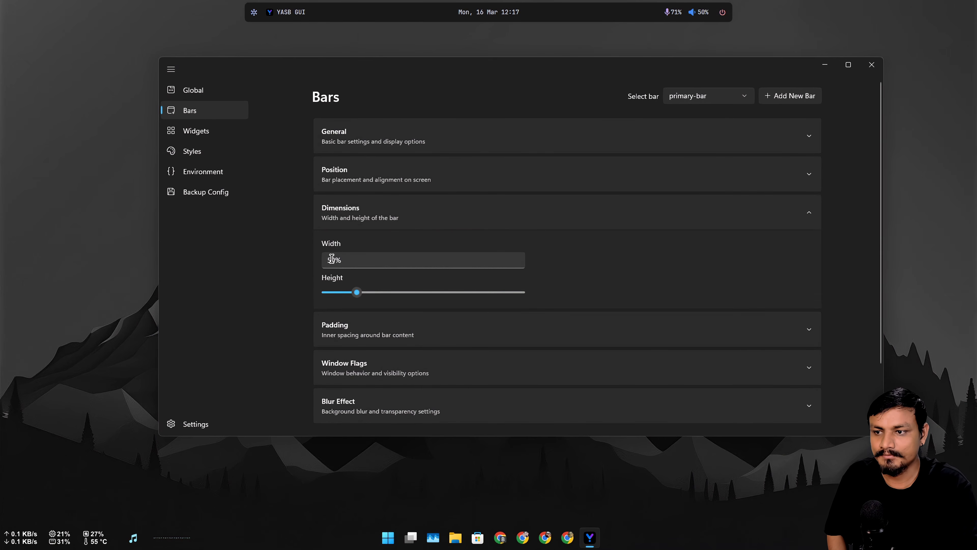
{"action": "left_click_drag", "start_coordinate": [331, 258], "coordinate": [282, 263]}
{"action": "type", "text": "10"}
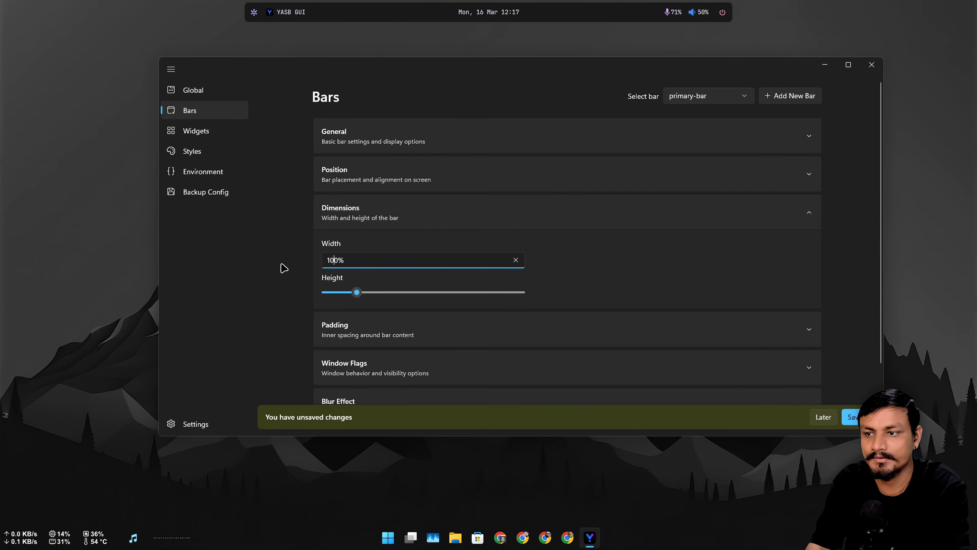
{"action": "key", "text": "ctrl+s"}
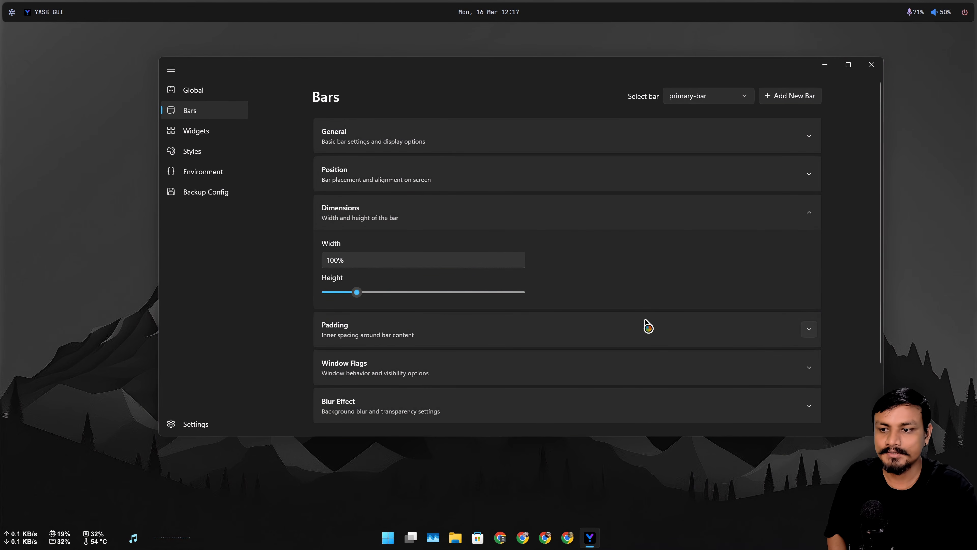
Set the primary bar's top padding to 0 and save the change.
{"action": "left_click", "coordinate": [647, 325]}
{"action": "scroll", "coordinate": [557, 319], "scroll_direction": "down", "scroll_amount": 1}
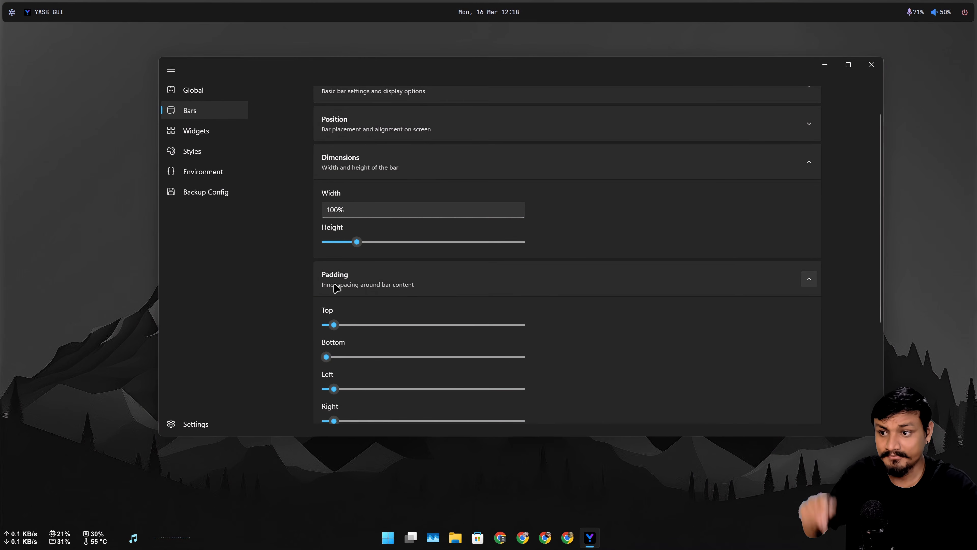
{"action": "left_click_drag", "start_coordinate": [334, 324], "coordinate": [268, 338]}
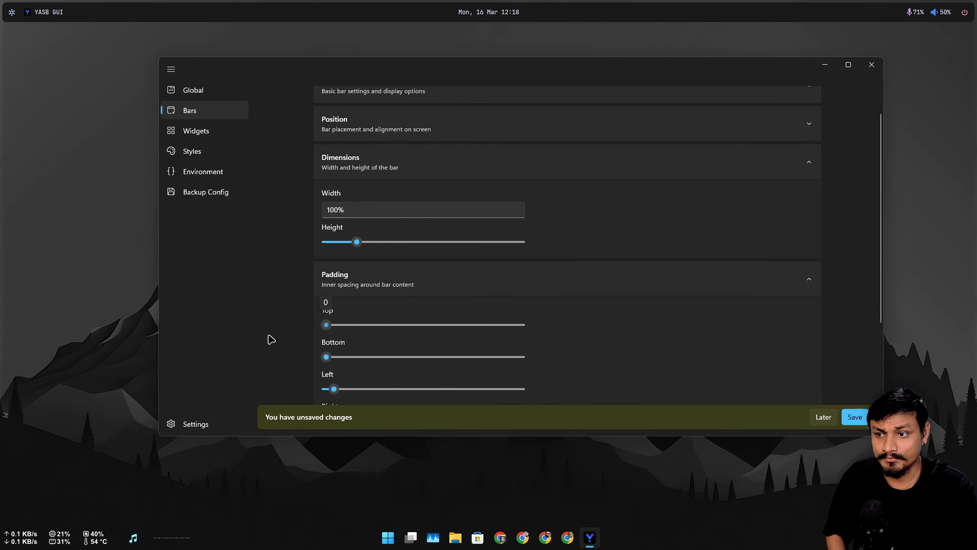
{"action": "left_click", "coordinate": [855, 417]}
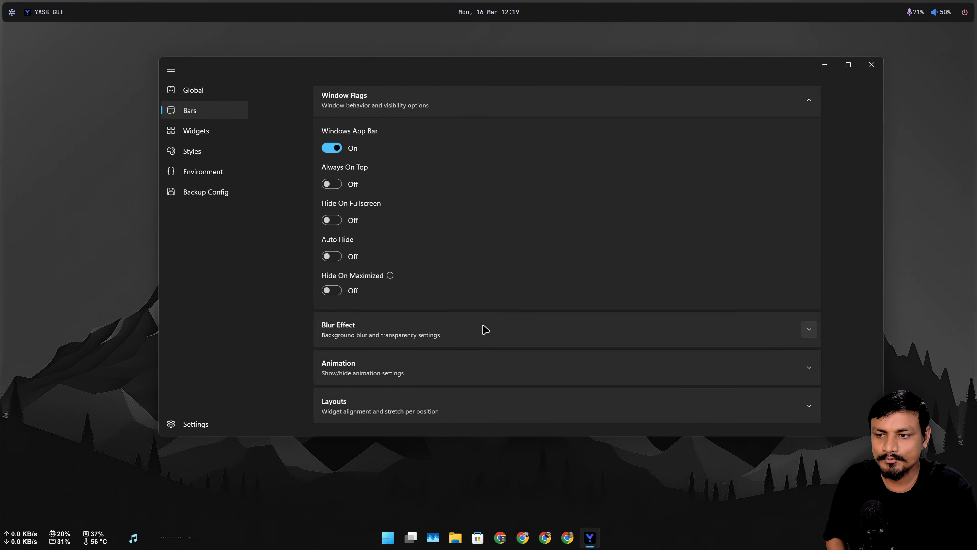
Expand the primary bar's Animation settings to view the enable option and duration.
{"action": "left_click", "coordinate": [499, 379]}
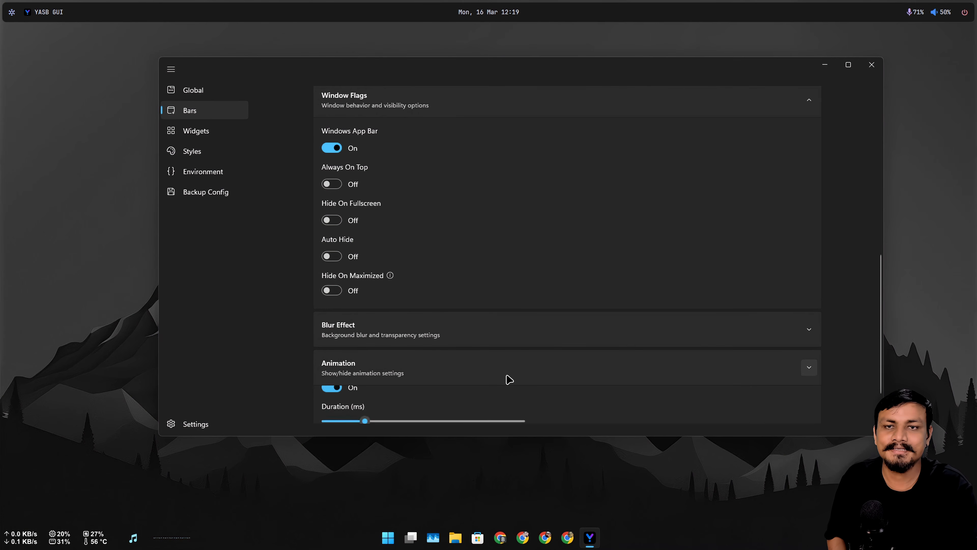
{"action": "scroll", "coordinate": [508, 378], "scroll_direction": "down", "scroll_amount": 2}
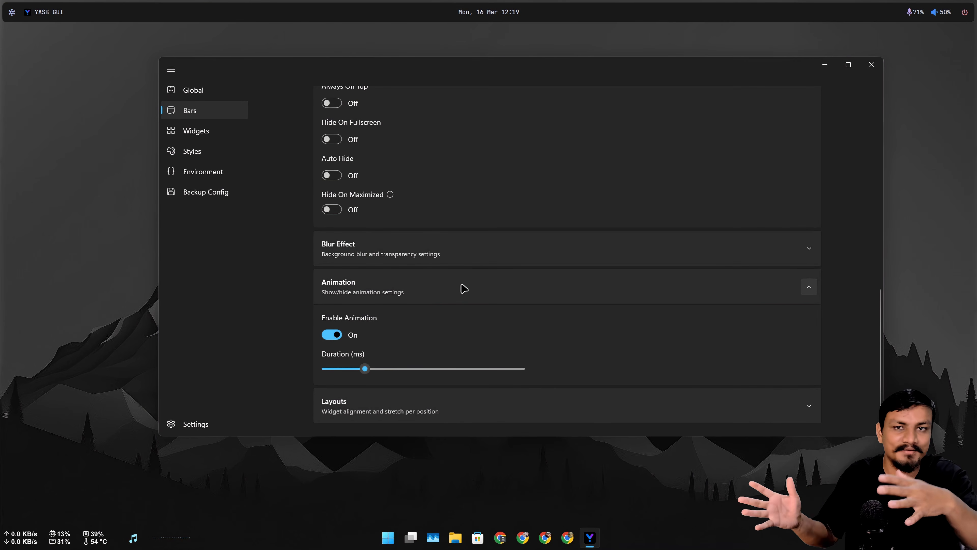
Switch to the Widgets settings and open the power menu from the YASB status bar.
{"action": "left_click", "coordinate": [200, 140]}
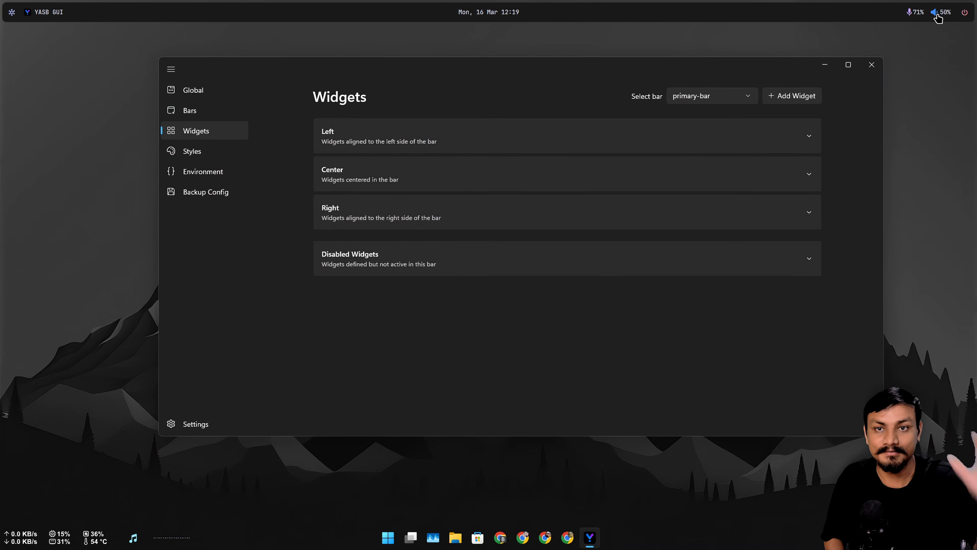
{"action": "left_click", "coordinate": [965, 13]}
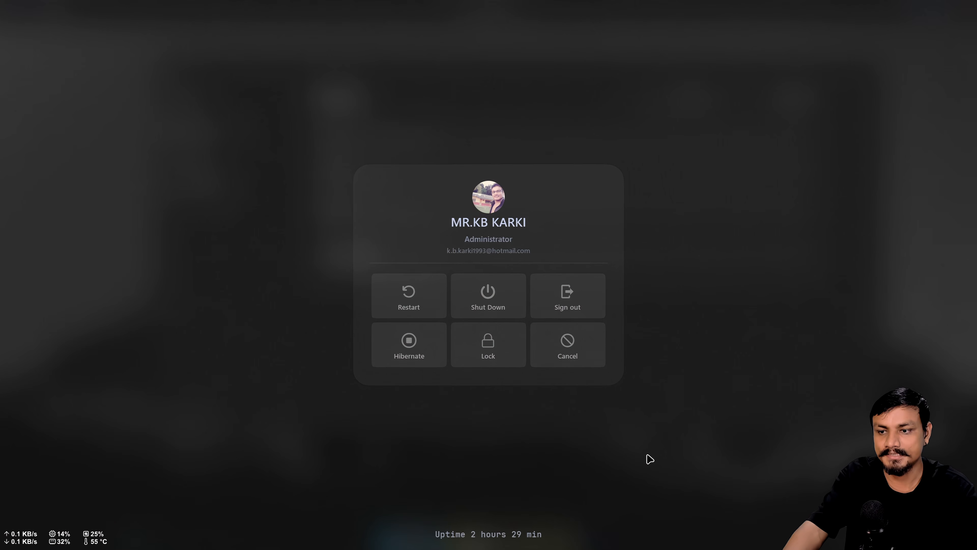
Close the power menu and keep primary-bar selected as the bar whose widgets are configured.
{"action": "key", "text": "Escape"}
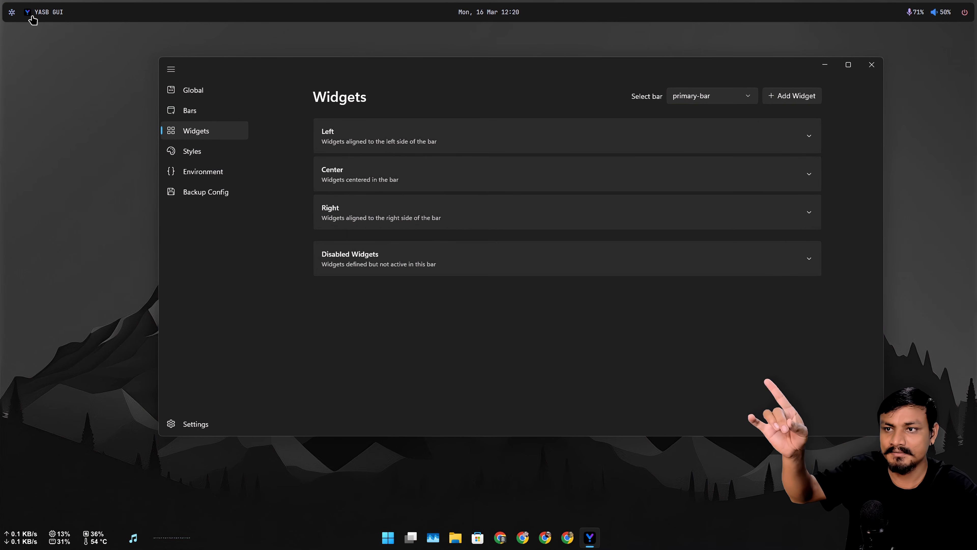
{"action": "left_click", "coordinate": [737, 101]}
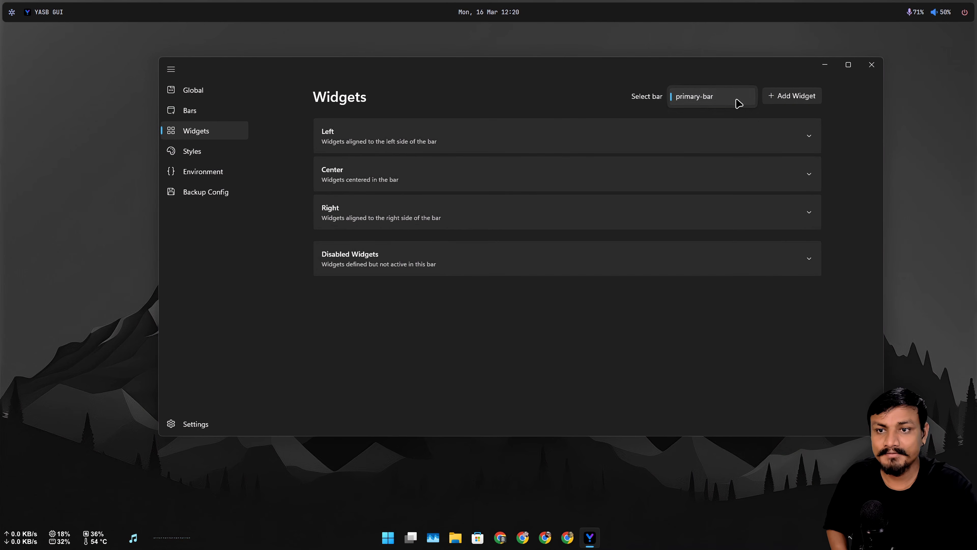
{"action": "left_click", "coordinate": [718, 96]}
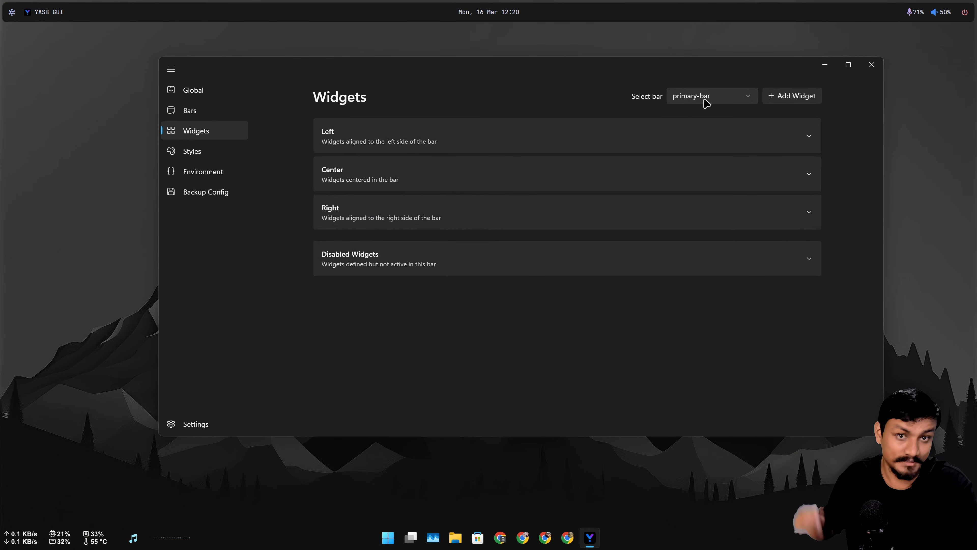
Start adding a widget with its position set to Right and browse the available widget types.
{"action": "left_click", "coordinate": [793, 101]}
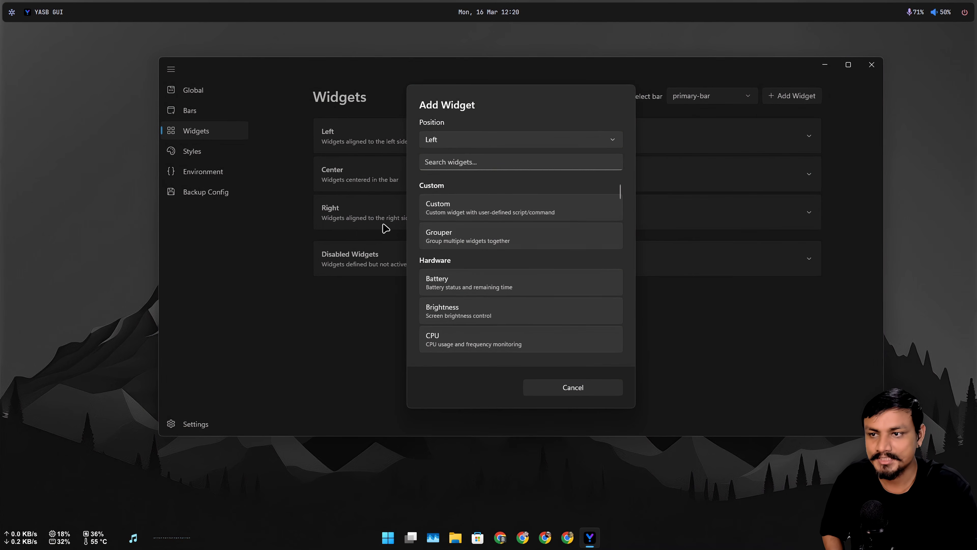
{"action": "left_click", "coordinate": [482, 143]}
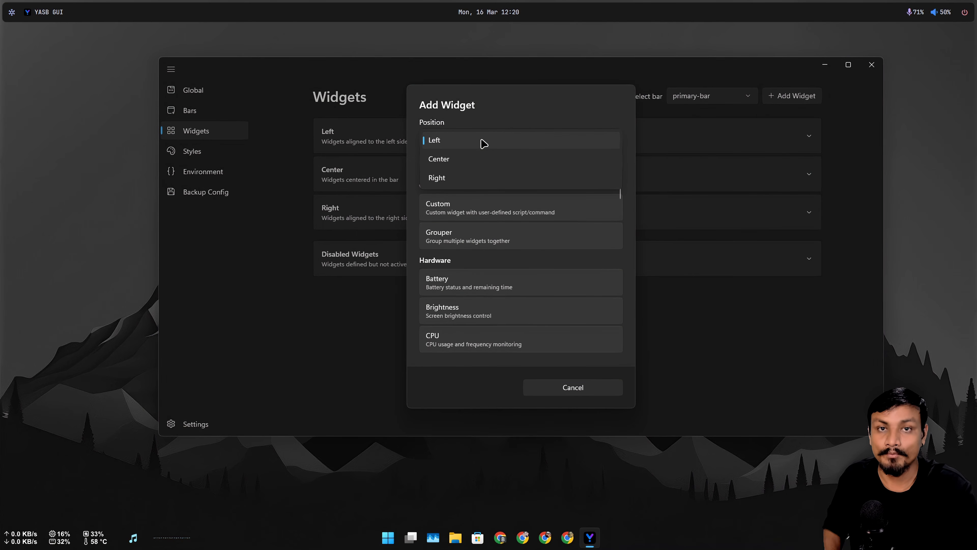
{"action": "left_click", "coordinate": [481, 178]}
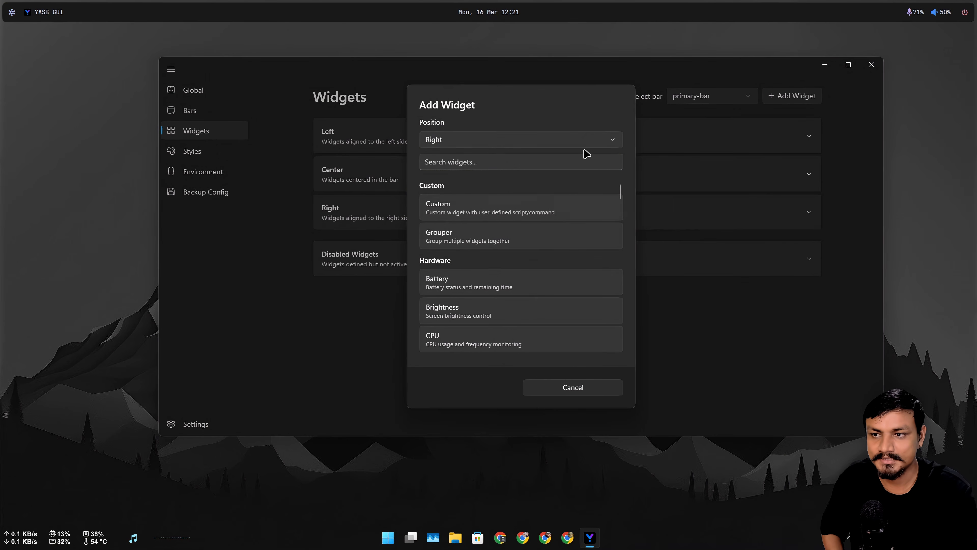
{"action": "left_click", "coordinate": [481, 165]}
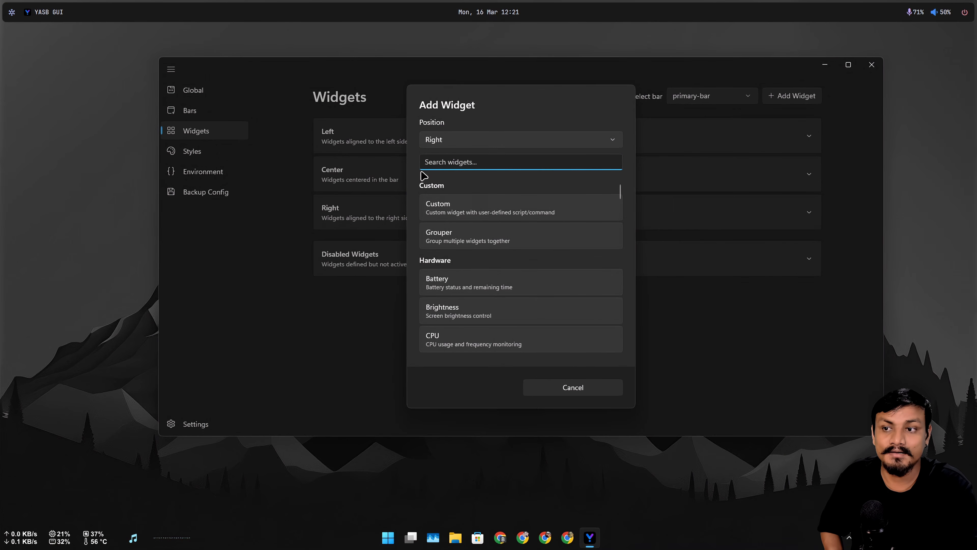
{"action": "scroll", "coordinate": [473, 254], "scroll_direction": "down", "scroll_amount": 5}
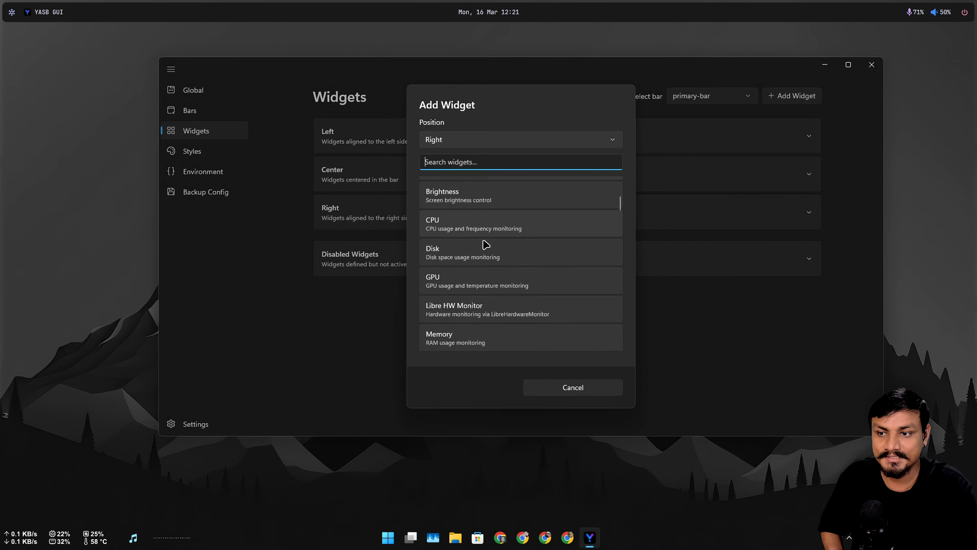
{"action": "scroll", "coordinate": [503, 244], "scroll_direction": "down", "scroll_amount": 3}
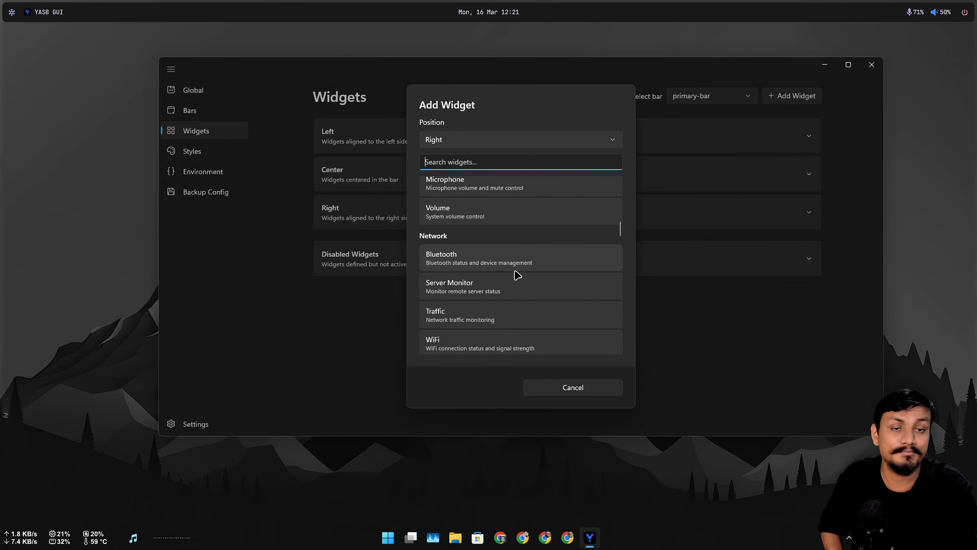
{"action": "scroll", "coordinate": [516, 262], "scroll_direction": "up", "scroll_amount": 8}
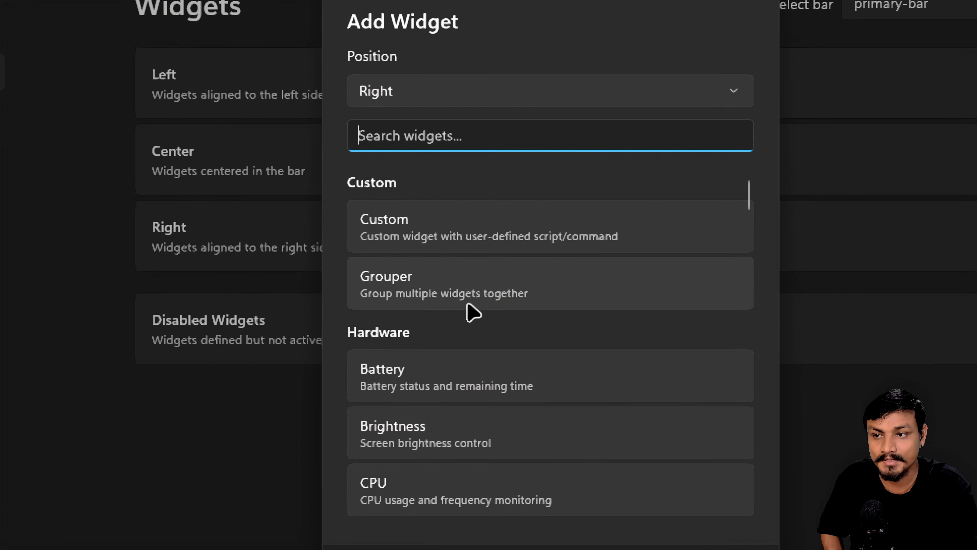
{"action": "scroll", "coordinate": [522, 245], "scroll_direction": "down", "scroll_amount": 3}
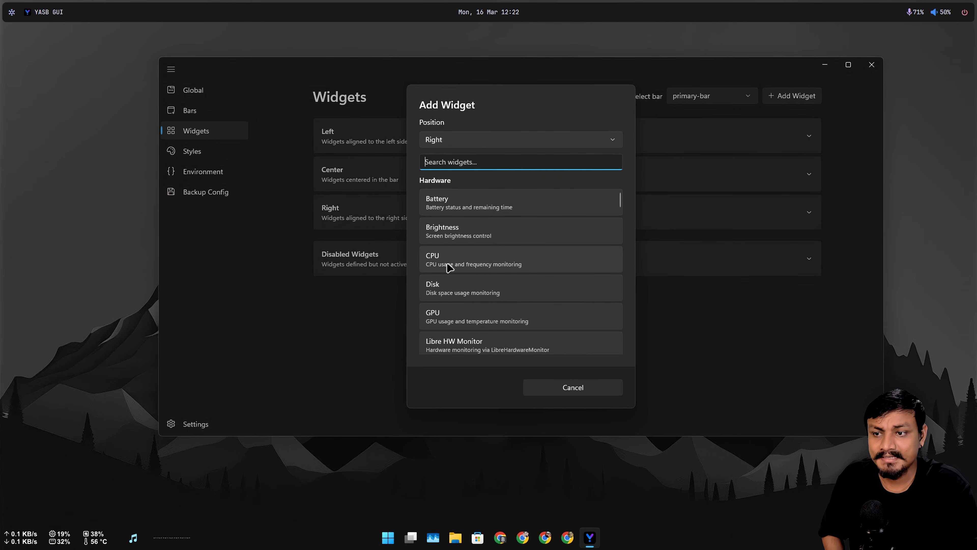
Add and save the CPU widget under the name CPU, and toggle its label on the status bar.
{"action": "left_click", "coordinate": [475, 263]}
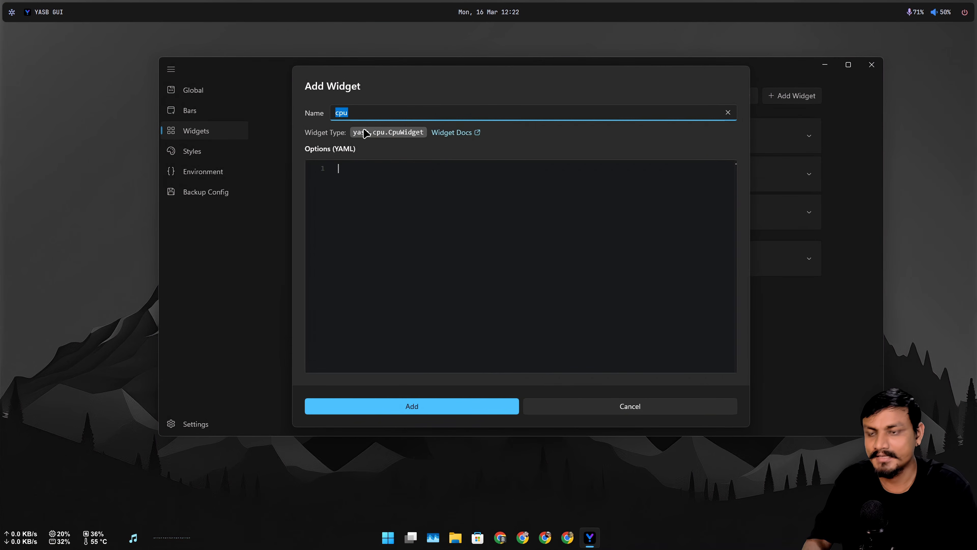
{"action": "type", "text": "CPU"}
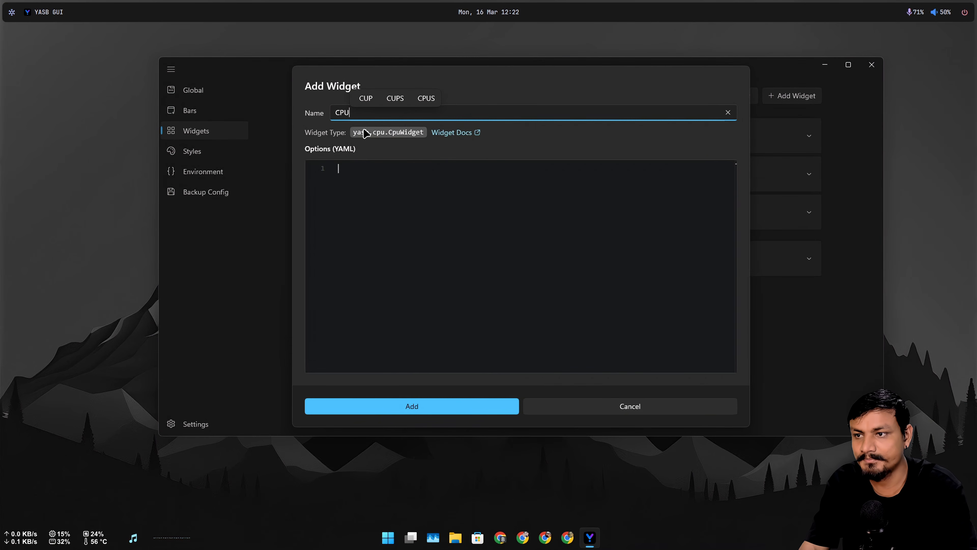
{"action": "left_click", "coordinate": [428, 410]}
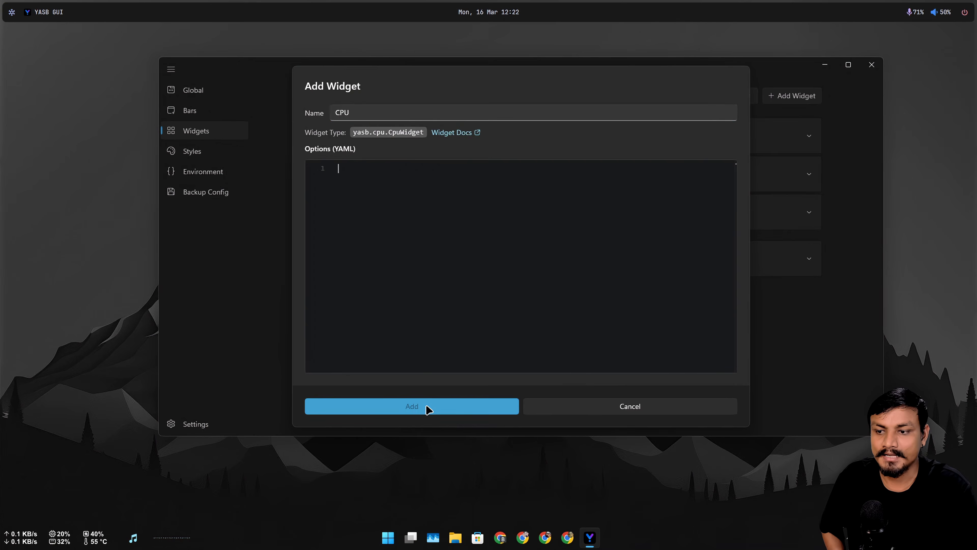
{"action": "left_click", "coordinate": [427, 406]}
{"action": "left_click", "coordinate": [855, 416]}
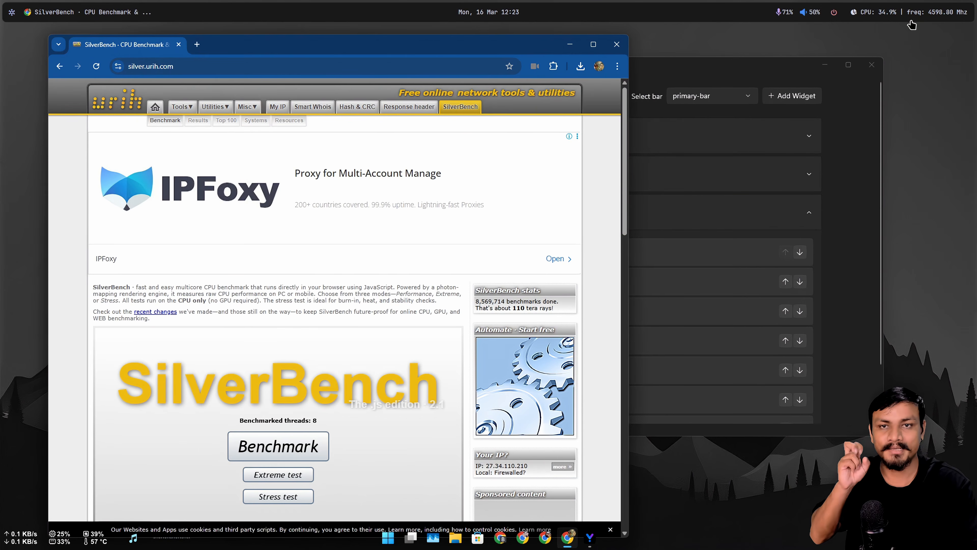
{"action": "left_click", "coordinate": [881, 15]}
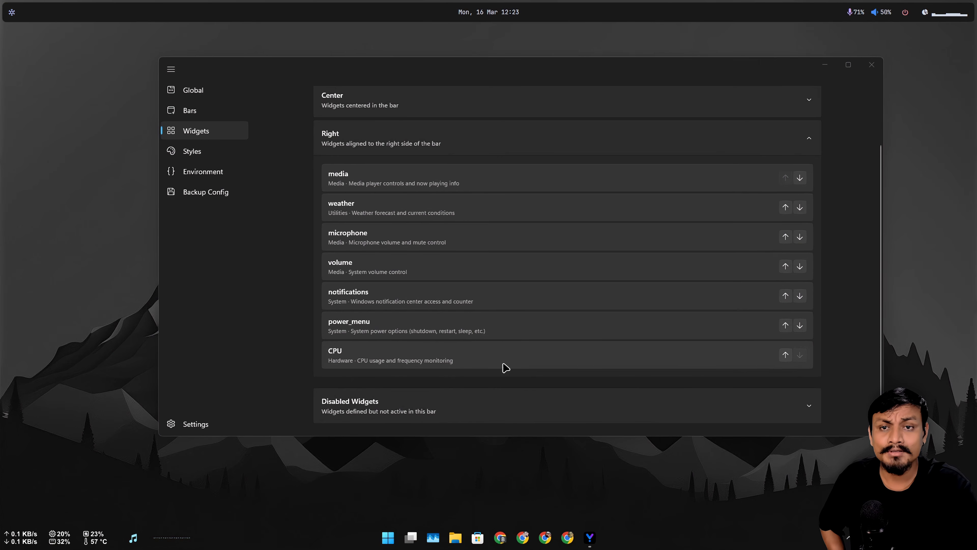
Open the CPU widget for editing and go to its Widget Docs page.
{"action": "right_click", "coordinate": [364, 359]}
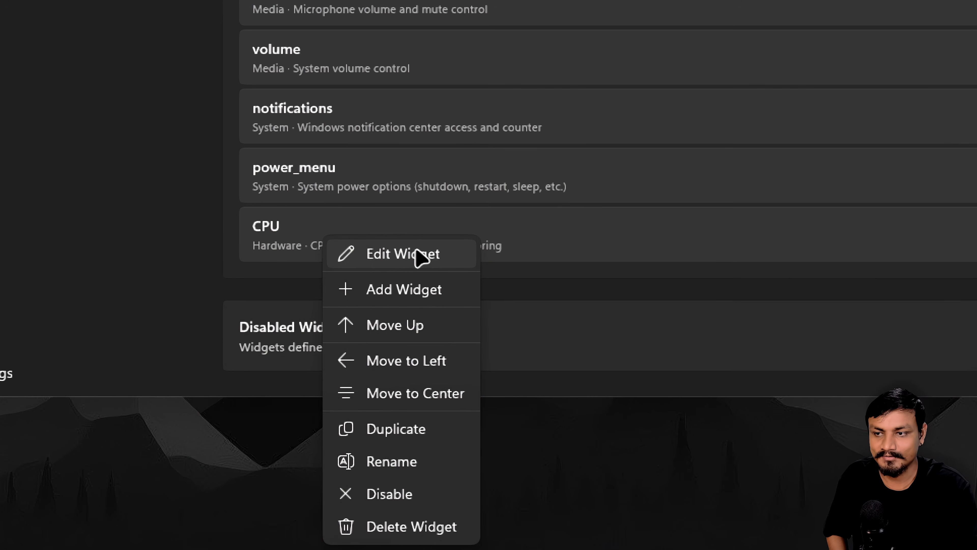
{"action": "left_click", "coordinate": [417, 261]}
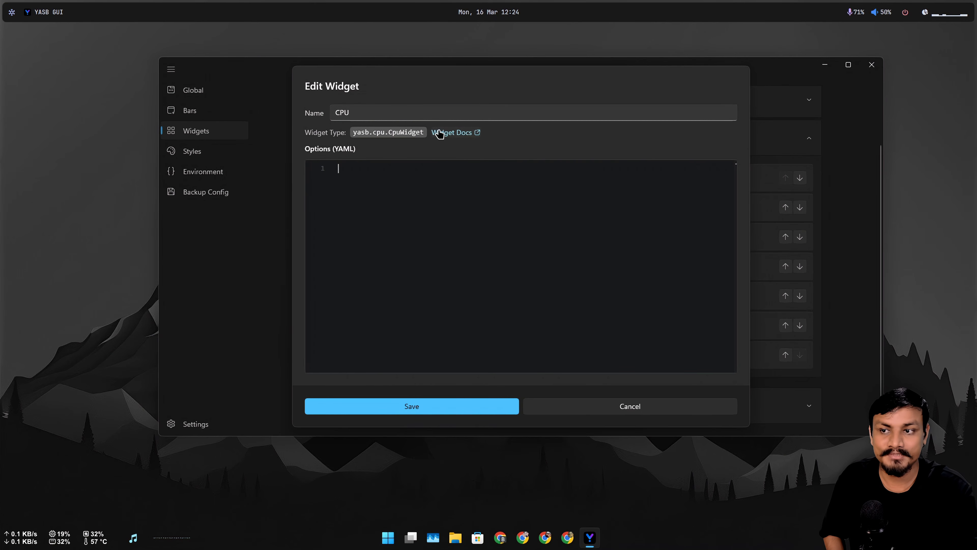
{"action": "left_click", "coordinate": [457, 132]}
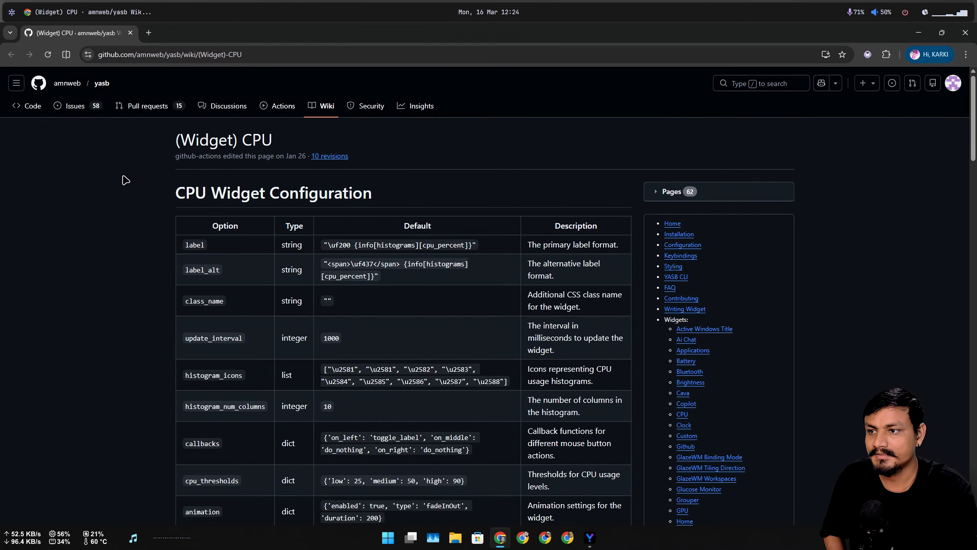
Examine the CPU widget's configuration options table, example configuration and option descriptions in the wiki.
{"action": "scroll", "coordinate": [255, 183], "scroll_direction": "down", "scroll_amount": 5}
{"action": "scroll", "coordinate": [366, 193], "scroll_direction": "up", "scroll_amount": 3}
{"action": "scroll", "coordinate": [256, 211], "scroll_direction": "up", "scroll_amount": 3}
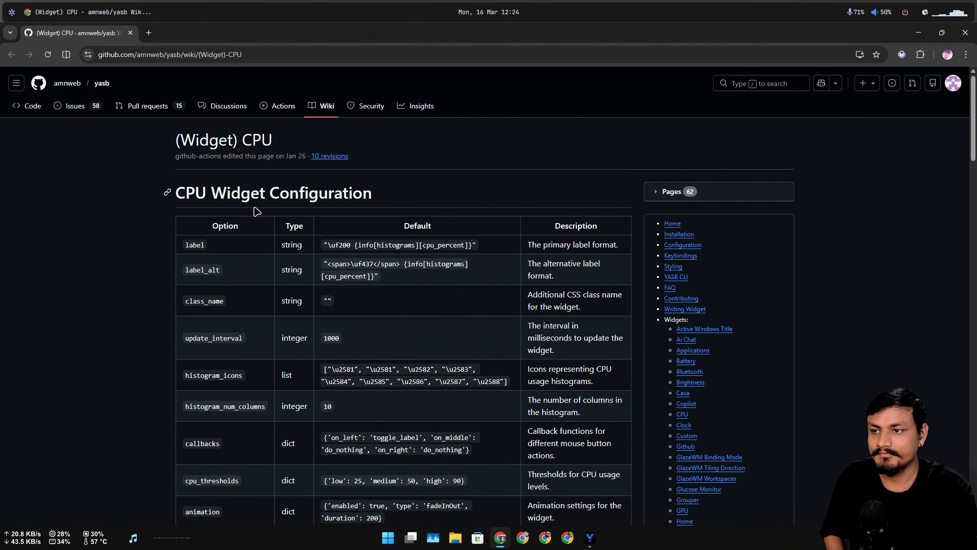
{"action": "scroll", "coordinate": [389, 257], "scroll_direction": "down", "scroll_amount": 10}
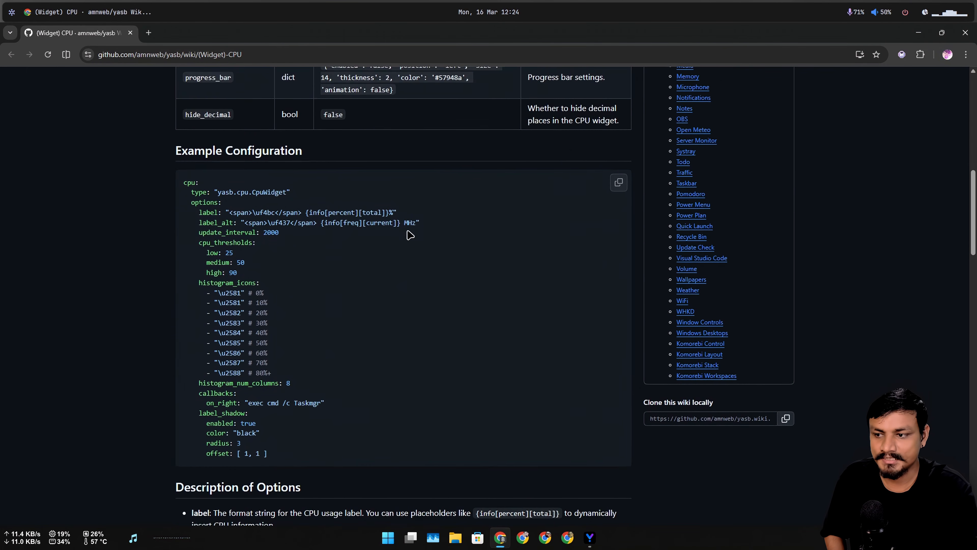
{"action": "scroll", "coordinate": [331, 265], "scroll_direction": "up", "scroll_amount": 1}
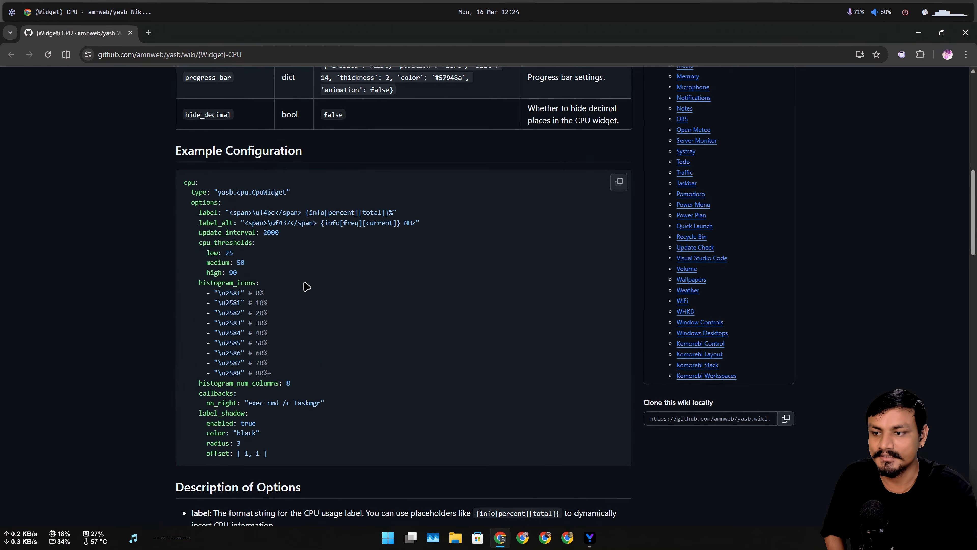
{"action": "mouse_move", "coordinate": [168, 151]}
{"action": "left_mouse_down"}
{"action": "mouse_move", "coordinate": [185, 151]}
{"action": "mouse_move", "coordinate": [168, 151]}
{"action": "mouse_move", "coordinate": [177, 151]}
{"action": "left_mouse_up"}
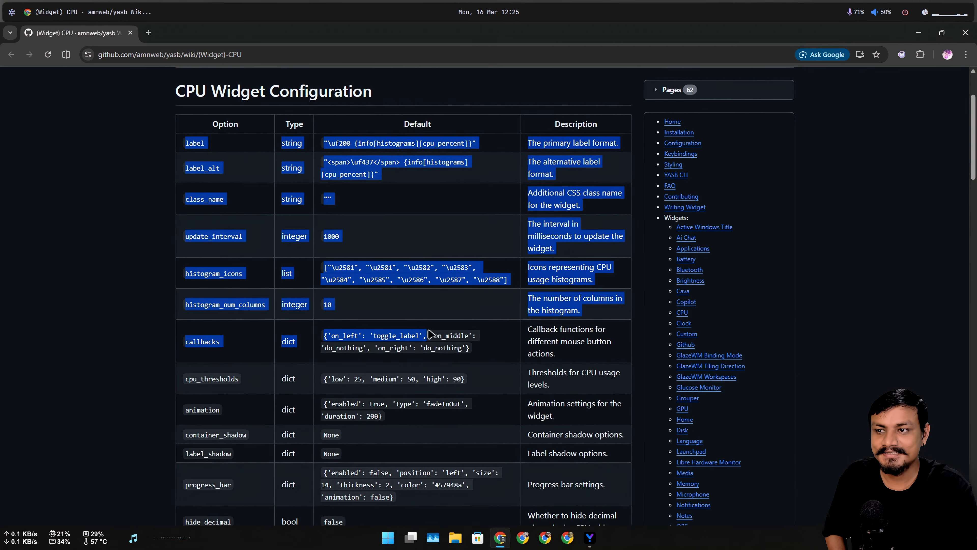
{"action": "scroll", "coordinate": [457, 320], "scroll_direction": "down", "scroll_amount": 2}
{"action": "left_click_drag", "start_coordinate": [437, 331], "coordinate": [394, 321]}
{"action": "scroll", "coordinate": [457, 320], "scroll_direction": "down", "scroll_amount": 2}
{"action": "scroll", "coordinate": [390, 332], "scroll_direction": "down", "scroll_amount": 2}
{"action": "left_click", "coordinate": [366, 338]}
{"action": "scroll", "coordinate": [305, 339], "scroll_direction": "down", "scroll_amount": 3}
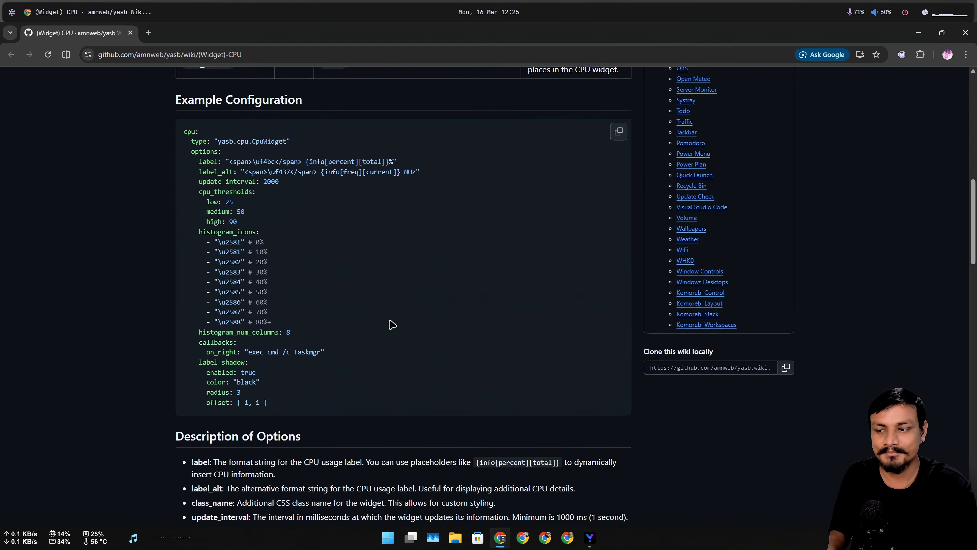
{"action": "key", "text": "Home"}
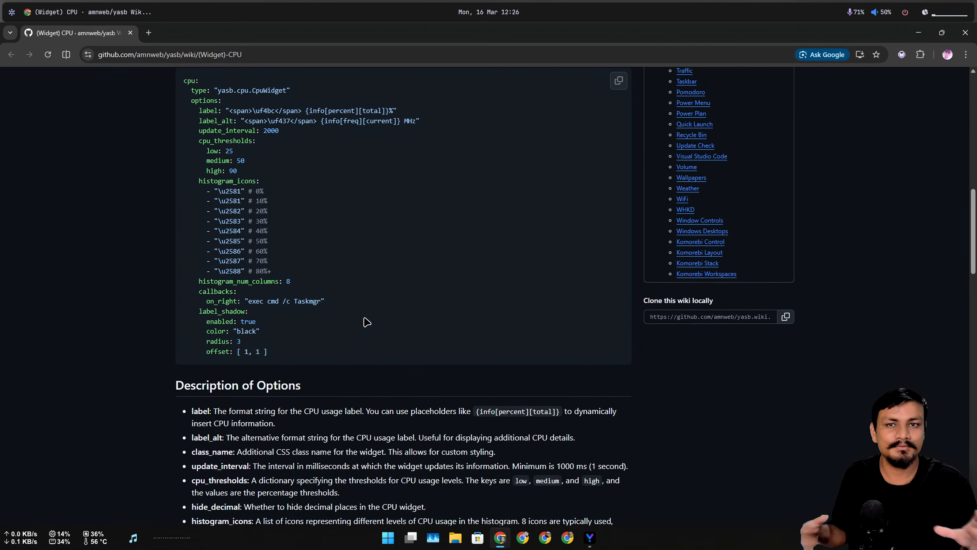
{"action": "scroll", "coordinate": [367, 322], "scroll_direction": "up", "scroll_amount": 6}
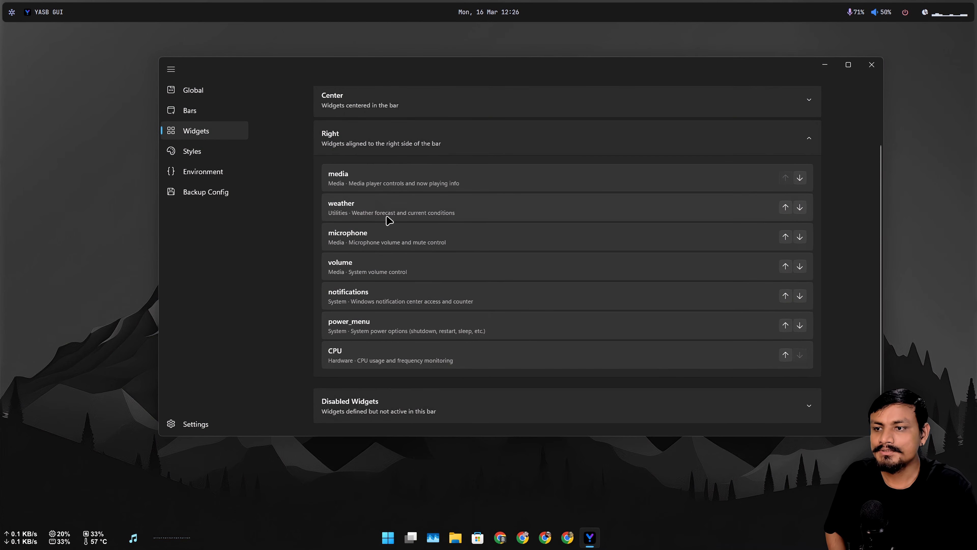
Delete the weather widget from the Right group and save the change.
{"action": "right_click", "coordinate": [400, 212]}
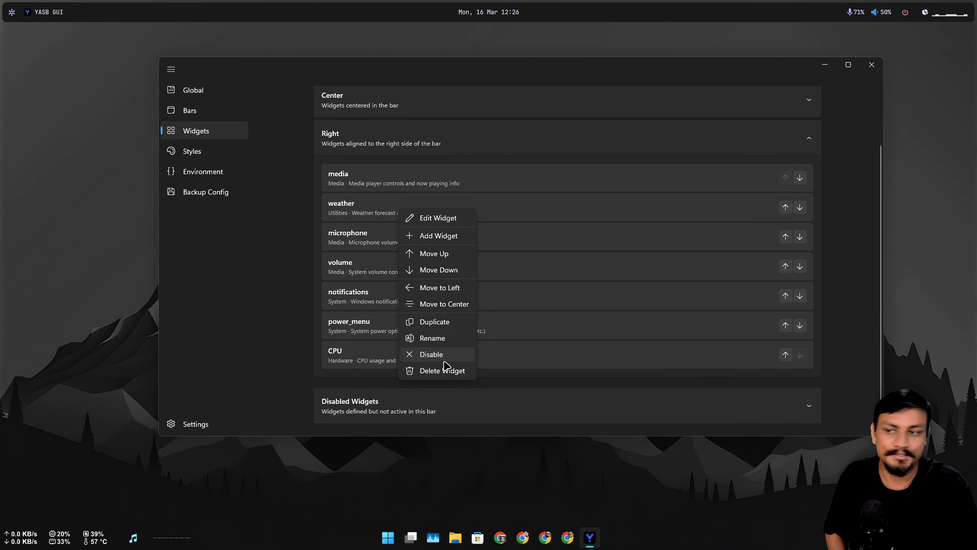
{"action": "left_click", "coordinate": [445, 370]}
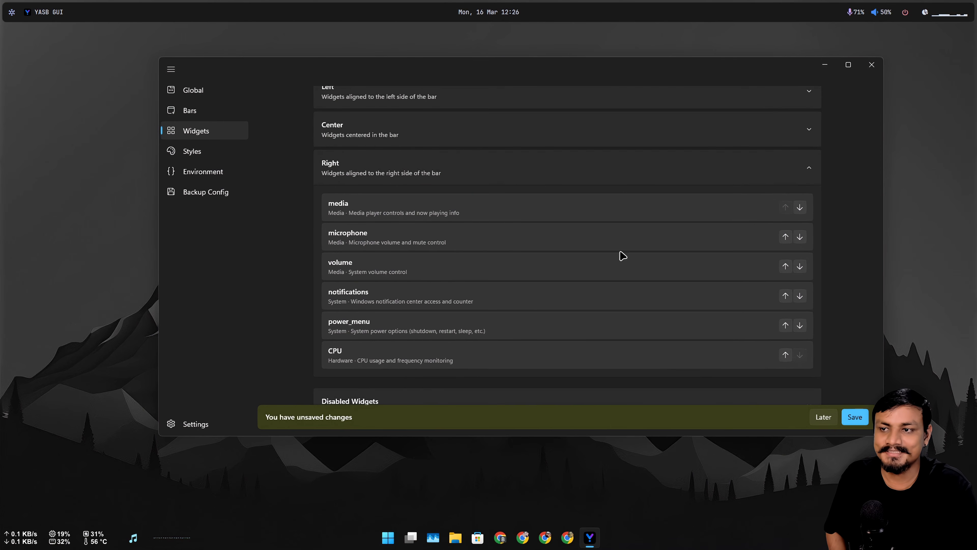
{"action": "left_click", "coordinate": [854, 417]}
{"action": "scroll", "coordinate": [807, 132], "scroll_direction": "up", "scroll_amount": 2}
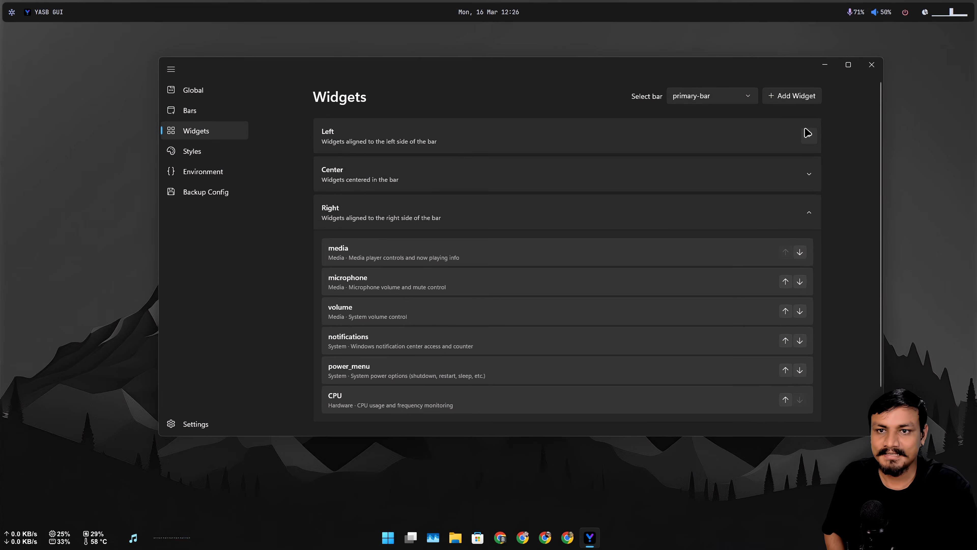
Add the Memory widget at the Left position under the name memory and save the change.
{"action": "left_click", "coordinate": [798, 95]}
{"action": "scroll", "coordinate": [516, 262], "scroll_direction": "down", "scroll_amount": 4}
{"action": "scroll", "coordinate": [516, 275], "scroll_direction": "down", "scroll_amount": 2}
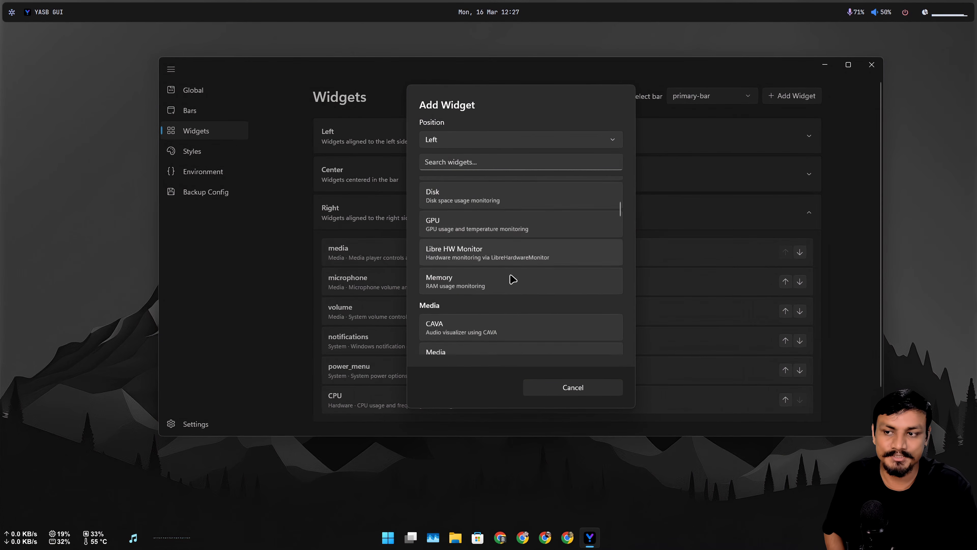
{"action": "scroll", "coordinate": [511, 270], "scroll_direction": "up", "scroll_amount": 1}
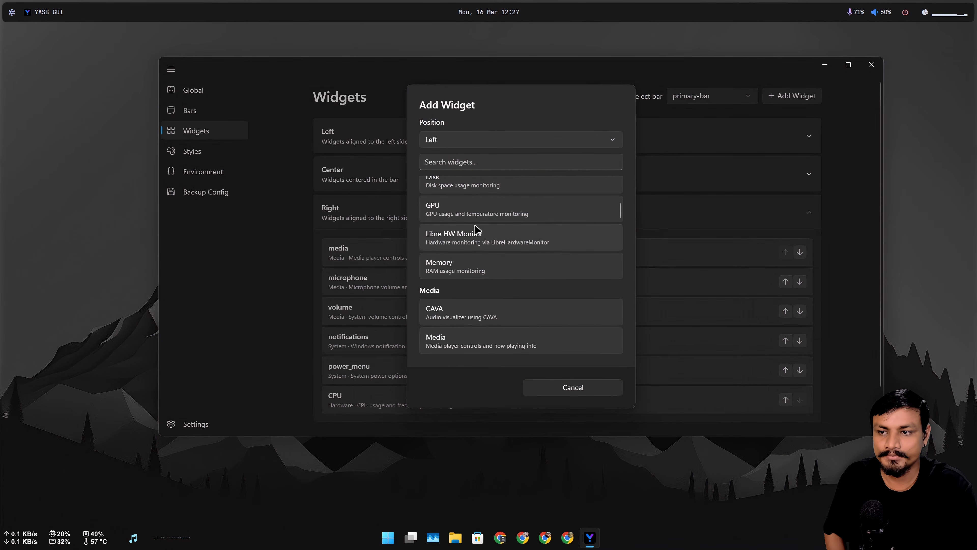
{"action": "left_click", "coordinate": [484, 274]}
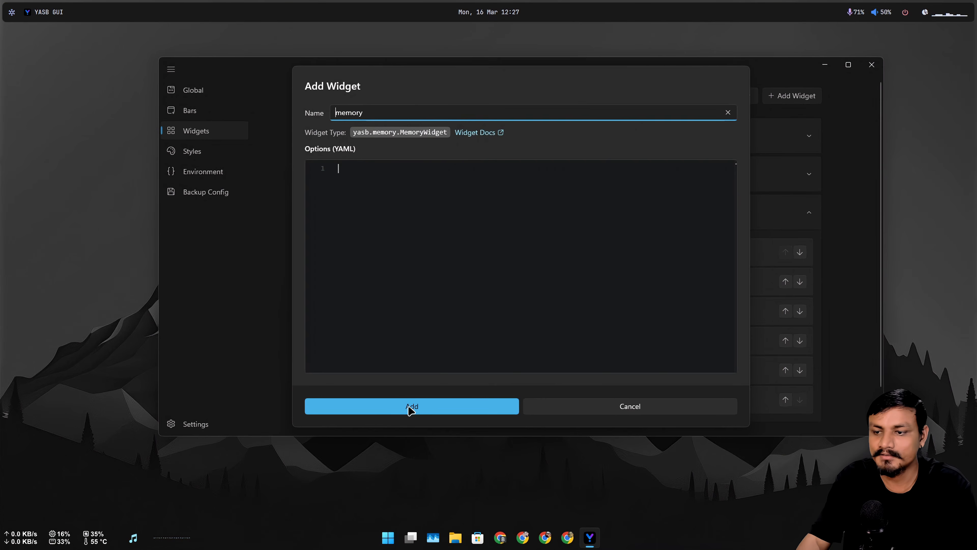
{"action": "left_click", "coordinate": [411, 407]}
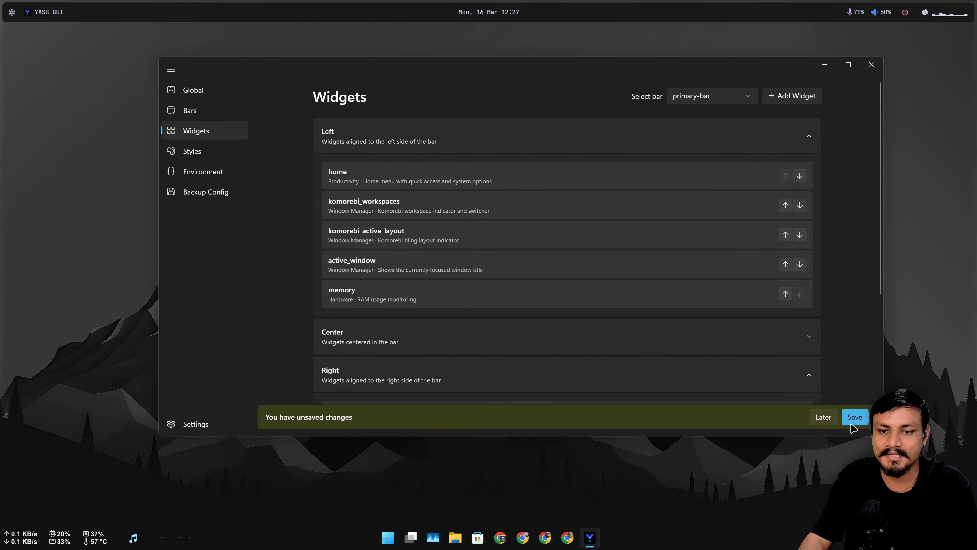
{"action": "left_click", "coordinate": [853, 421]}
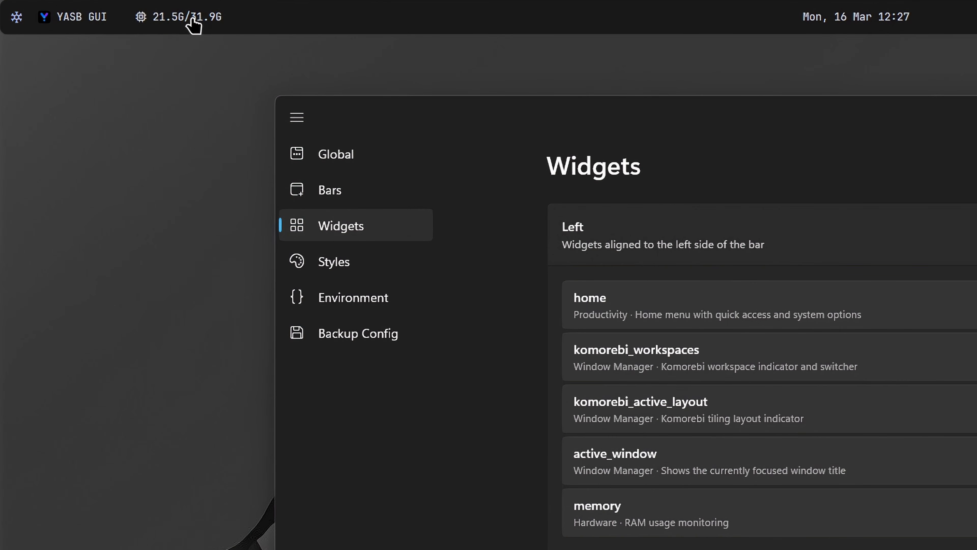
Move the memory widget from the Left group to the Right group and save the change.
{"action": "right_click", "coordinate": [813, 521]}
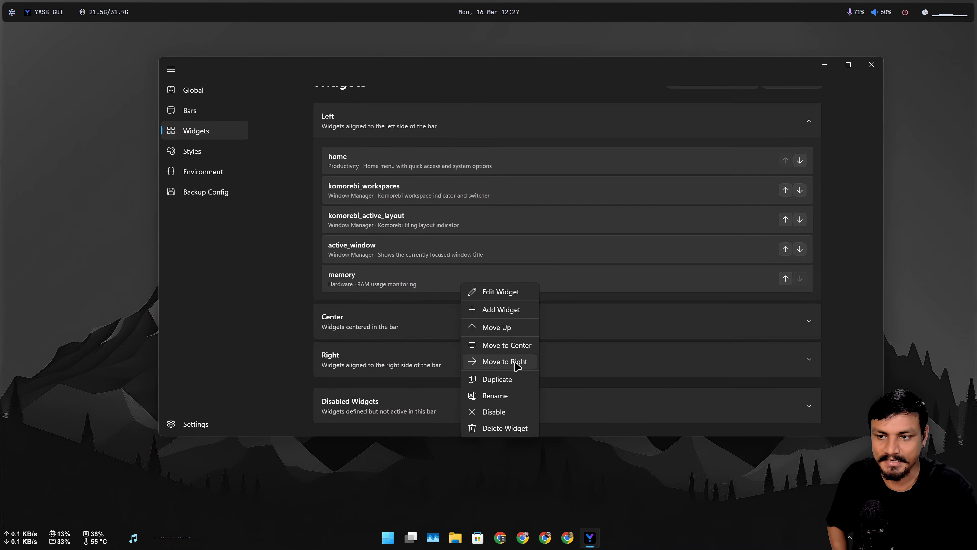
{"action": "right_click", "coordinate": [388, 277]}
{"action": "right_click", "coordinate": [390, 275]}
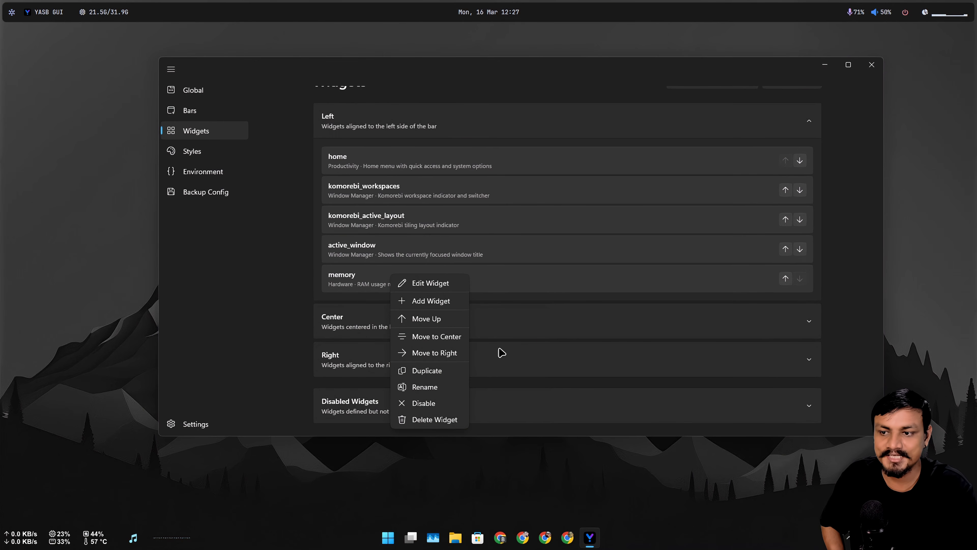
{"action": "left_click", "coordinate": [447, 354]}
{"action": "left_click", "coordinate": [852, 416]}
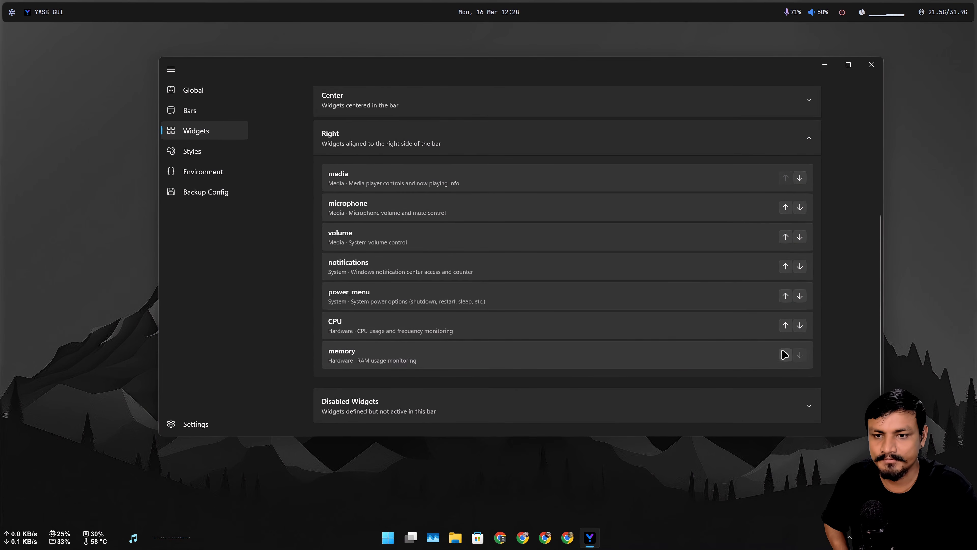
Reorder the memory widget to the first place in the Right group, above media, and save the change.
{"action": "left_click", "coordinate": [784, 354]}
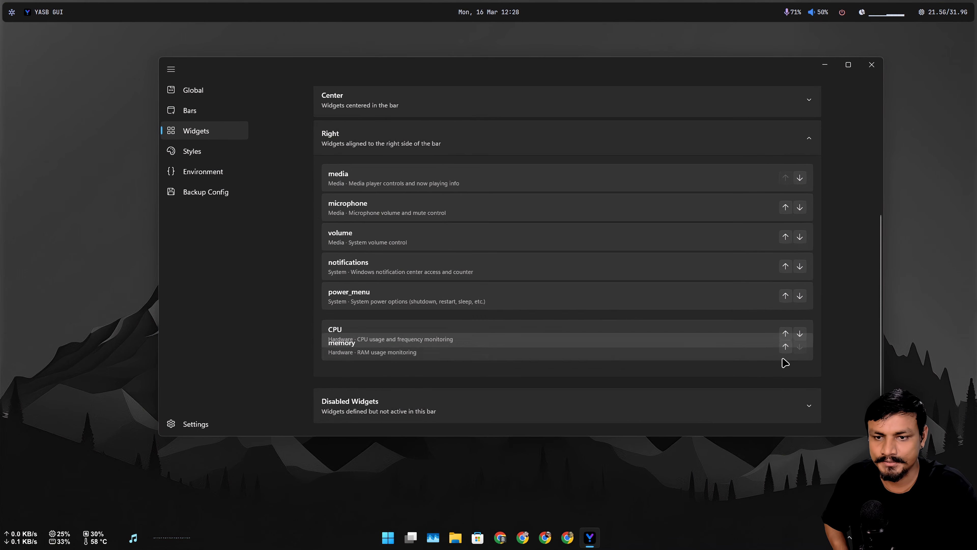
{"action": "left_click", "coordinate": [785, 325]}
{"action": "left_click", "coordinate": [785, 295]}
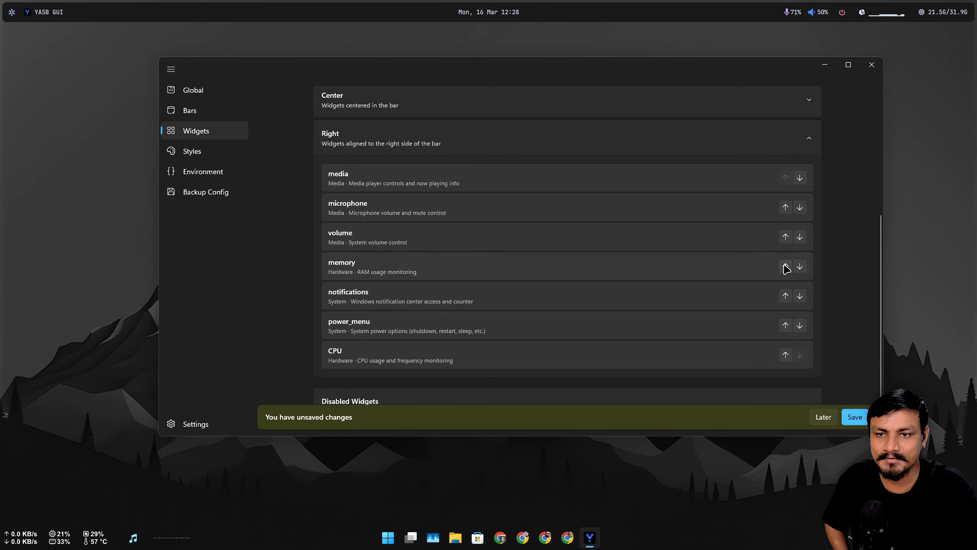
{"action": "left_click", "coordinate": [785, 267]}
{"action": "left_click", "coordinate": [785, 236]}
{"action": "left_click", "coordinate": [785, 207]}
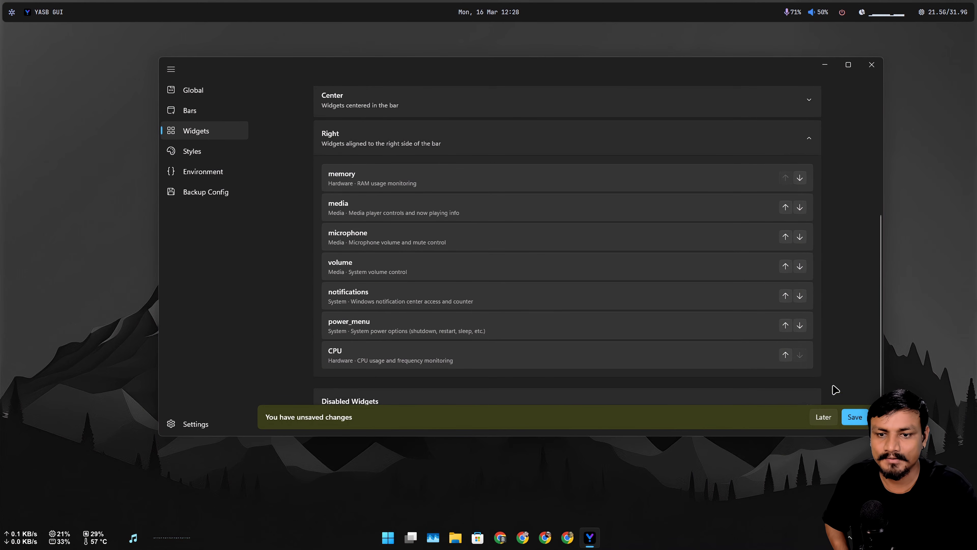
{"action": "left_click", "coordinate": [857, 418]}
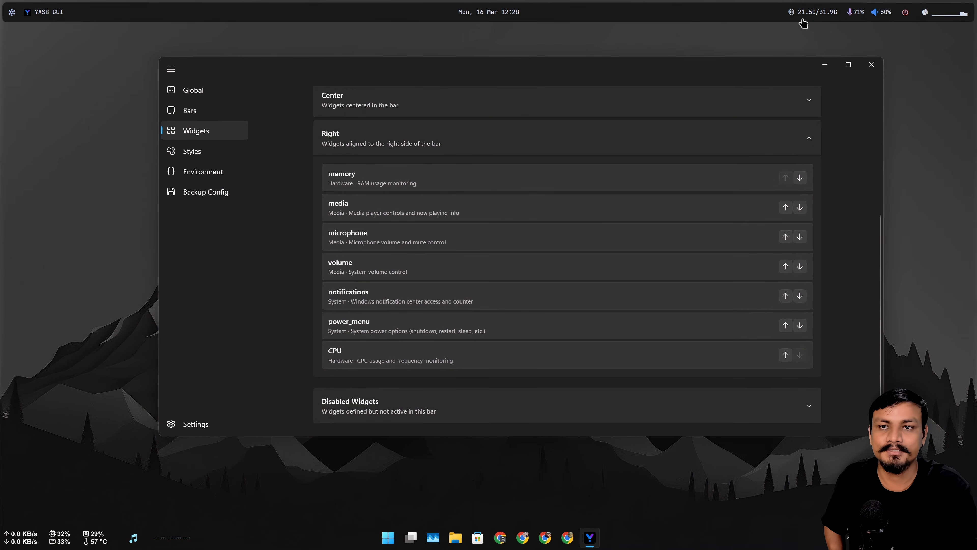
Add the Brightness widget at the Left position under the name brightness and save the change.
{"action": "scroll", "coordinate": [599, 212], "scroll_direction": "up", "scroll_amount": 5}
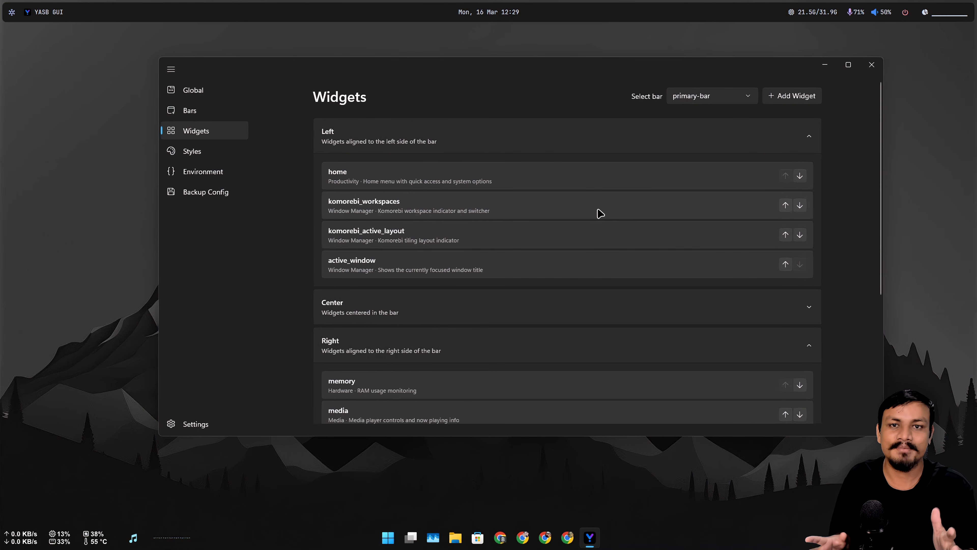
{"action": "left_click", "coordinate": [809, 136]}
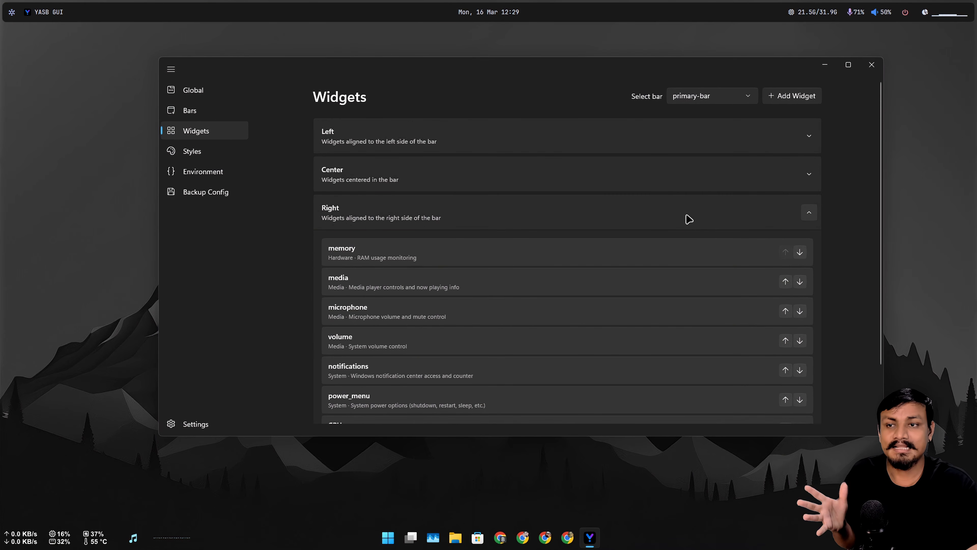
{"action": "left_click", "coordinate": [795, 99]}
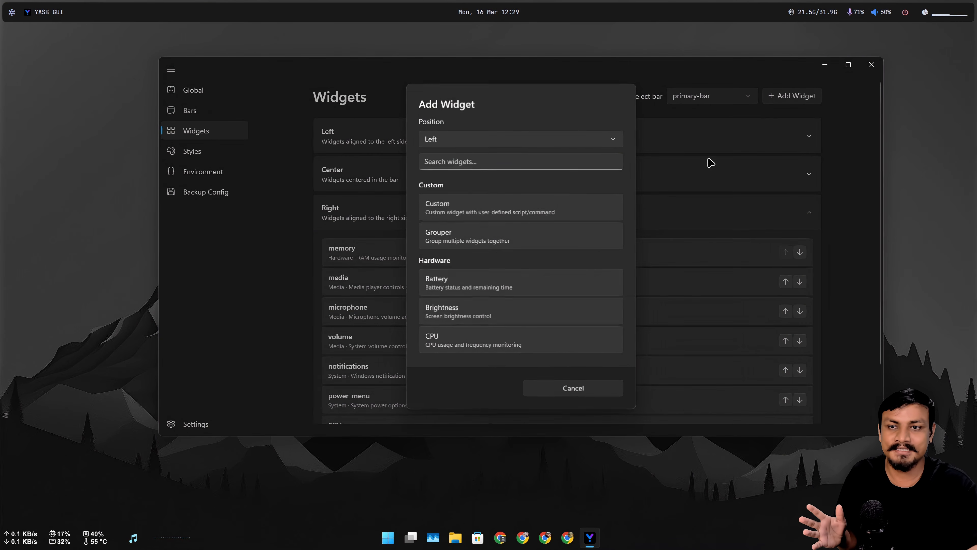
{"action": "scroll", "coordinate": [489, 286], "scroll_direction": "down", "scroll_amount": 2}
{"action": "left_click", "coordinate": [490, 286]}
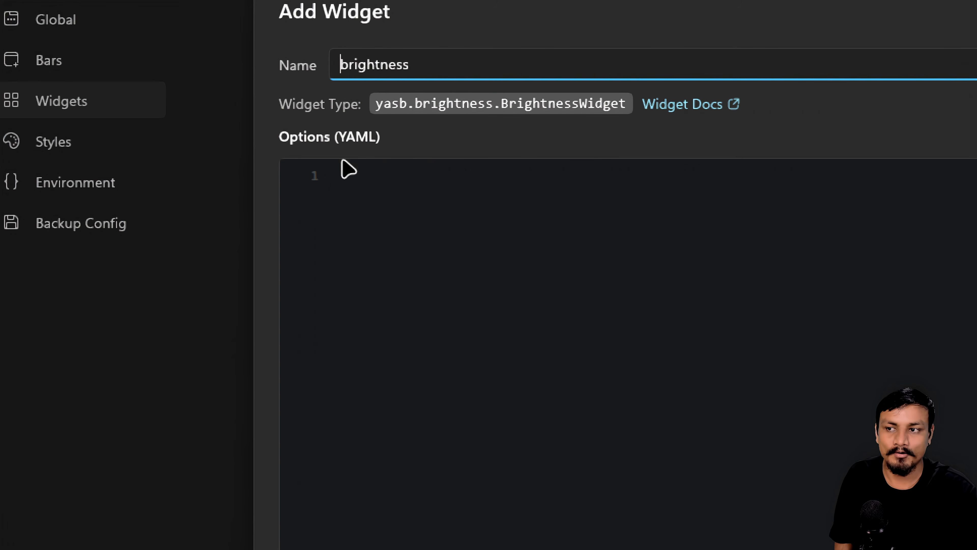
{"action": "left_click", "coordinate": [355, 166]}
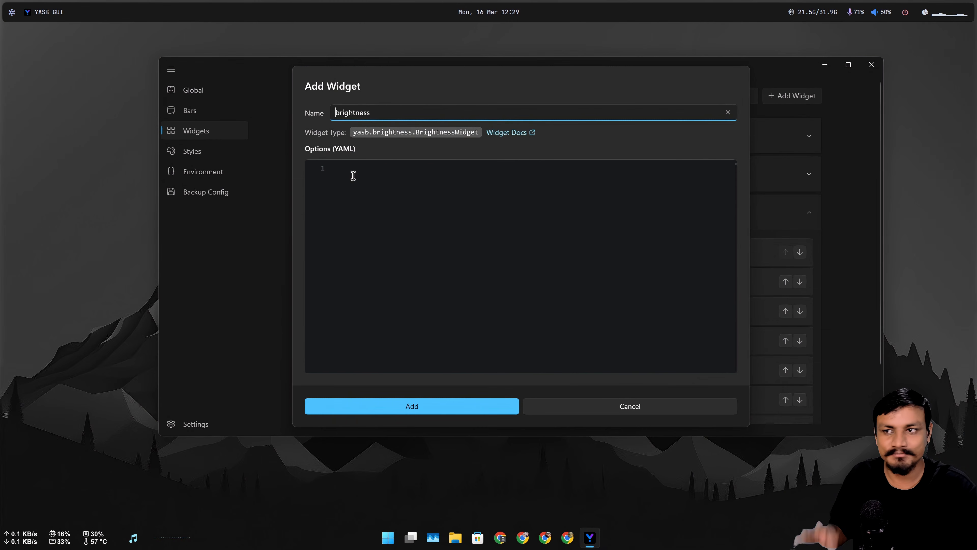
{"action": "left_click", "coordinate": [440, 414]}
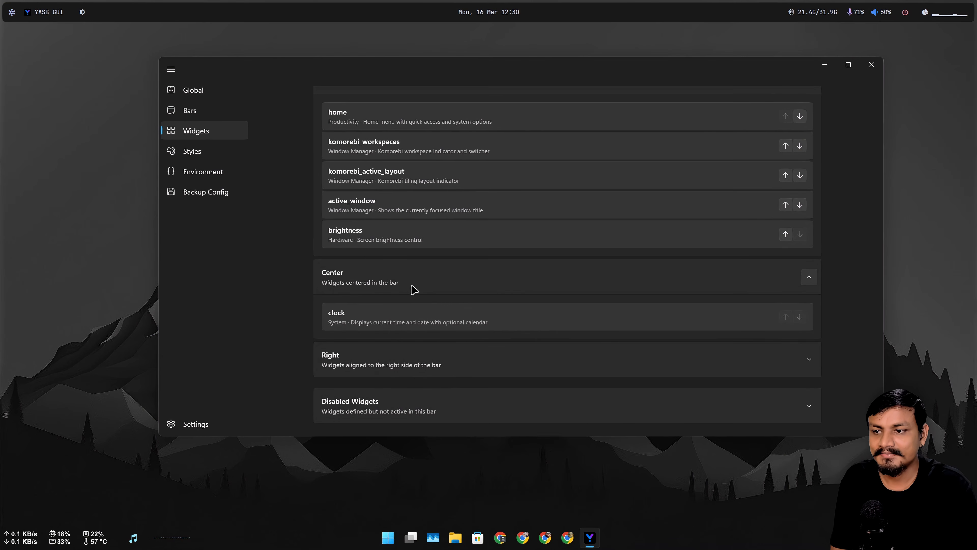
Try out the microphone and volume widgets on the bar by muting and unmuting each of them.
{"action": "scroll", "coordinate": [461, 259], "scroll_direction": "up", "scroll_amount": 2}
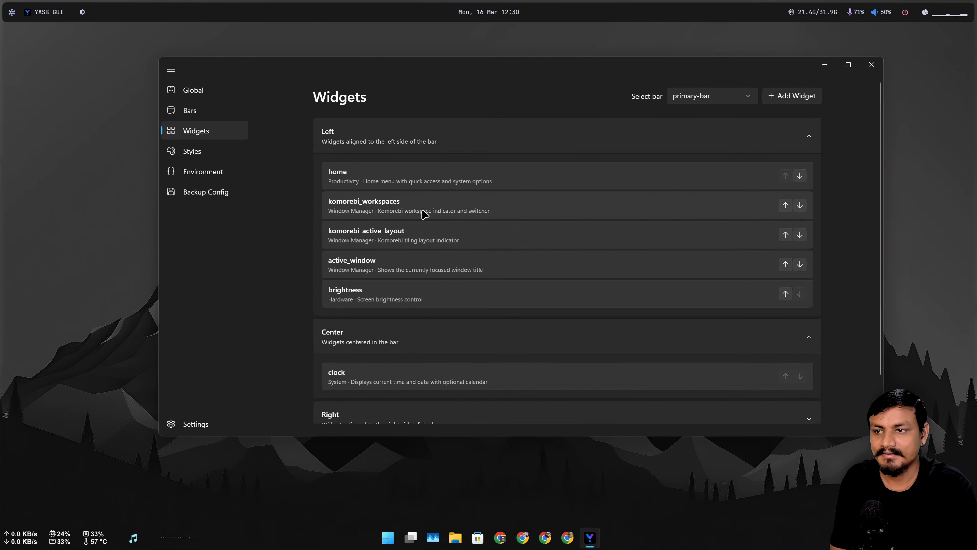
{"action": "scroll", "coordinate": [421, 322], "scroll_direction": "down", "scroll_amount": 2}
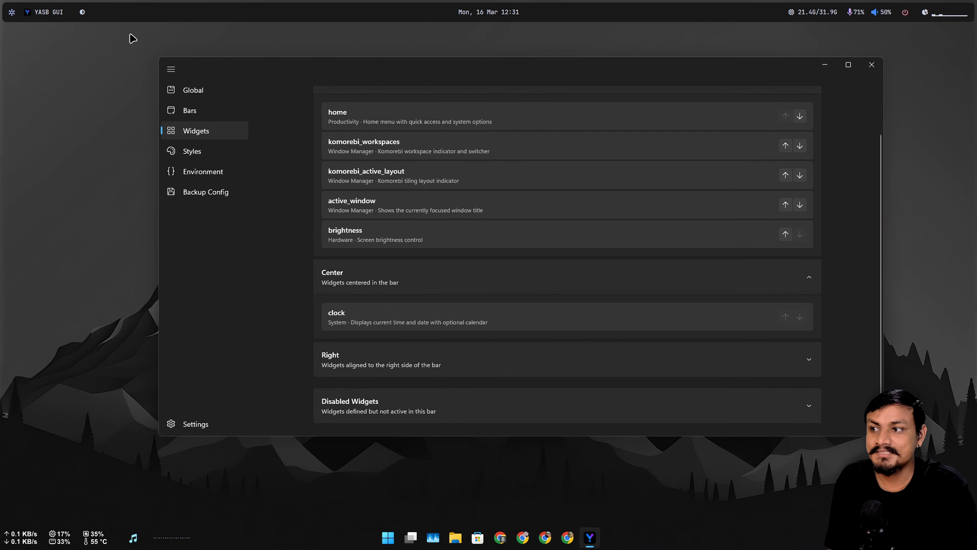
{"action": "left_click", "coordinate": [850, 16]}
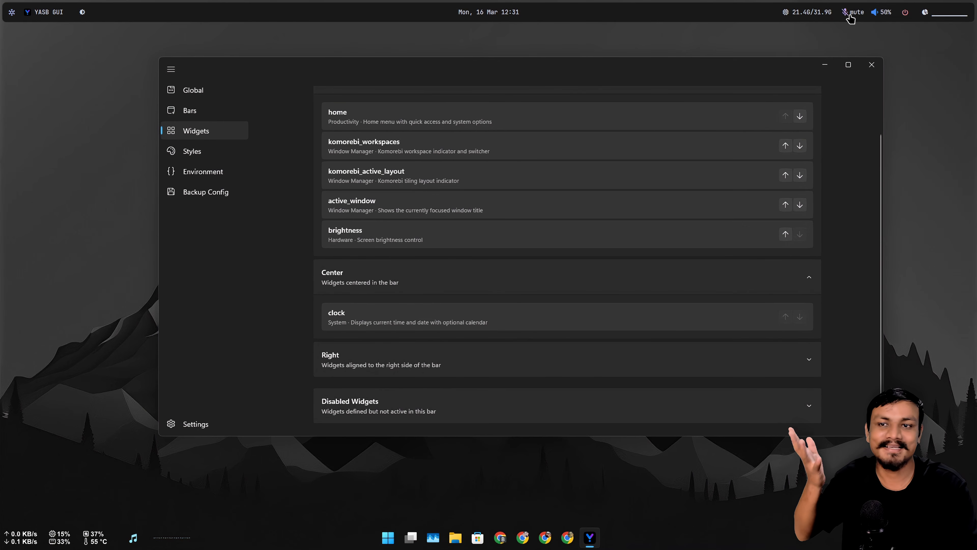
{"action": "left_click", "coordinate": [849, 17]}
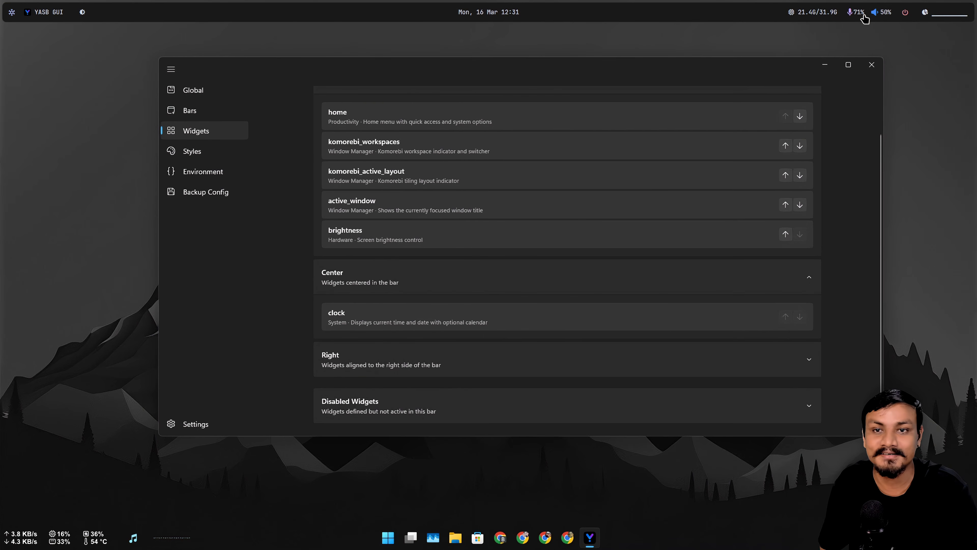
{"action": "left_click", "coordinate": [883, 15]}
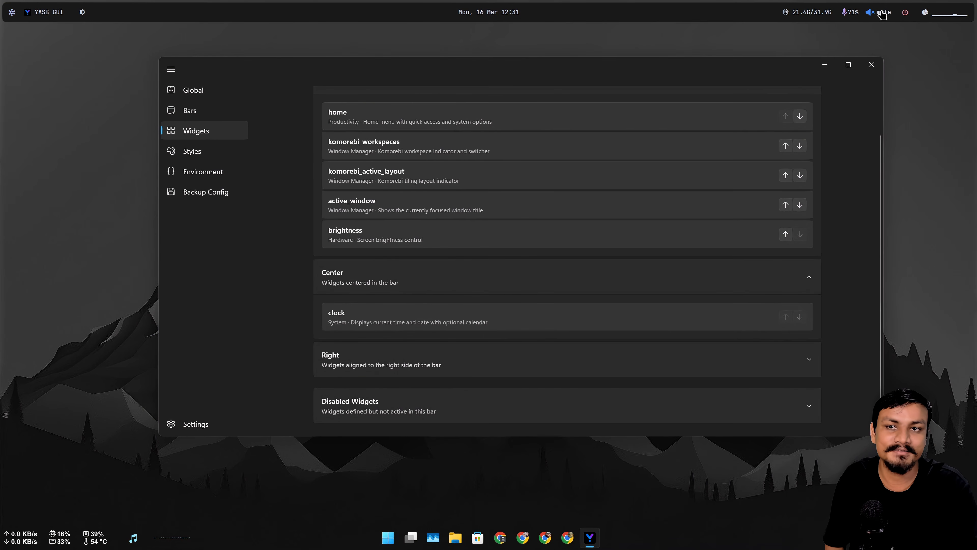
{"action": "left_click", "coordinate": [879, 15]}
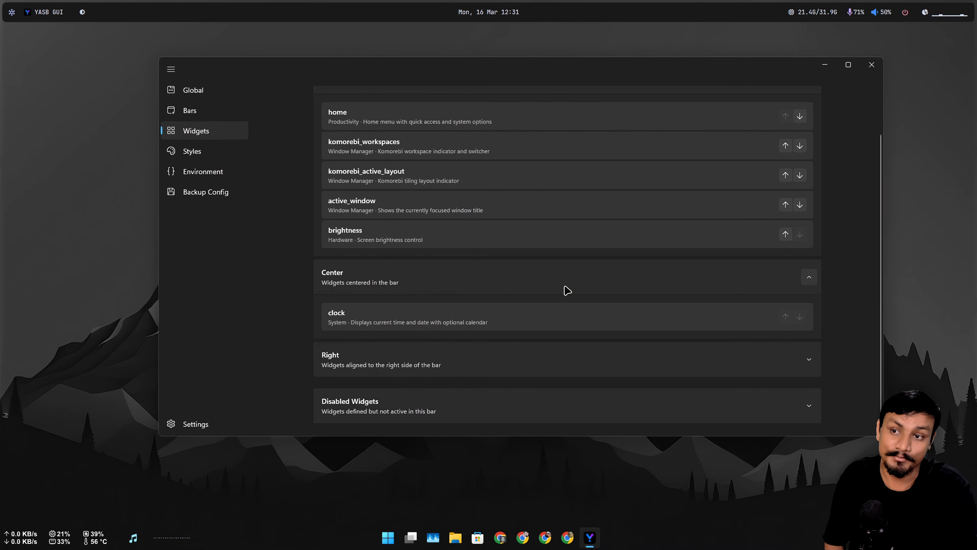
{"action": "left_click", "coordinate": [482, 13]}
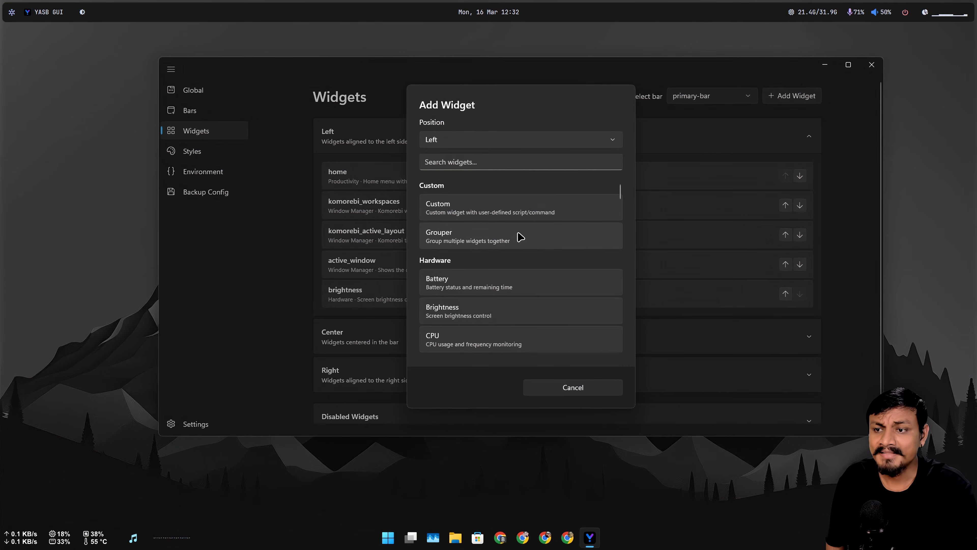
Add the Traffic widget under the name traffic, place it in the Right group and save the change.
{"action": "scroll", "coordinate": [516, 242], "scroll_direction": "down", "scroll_amount": 3}
{"action": "scroll", "coordinate": [524, 247], "scroll_direction": "up", "scroll_amount": 2}
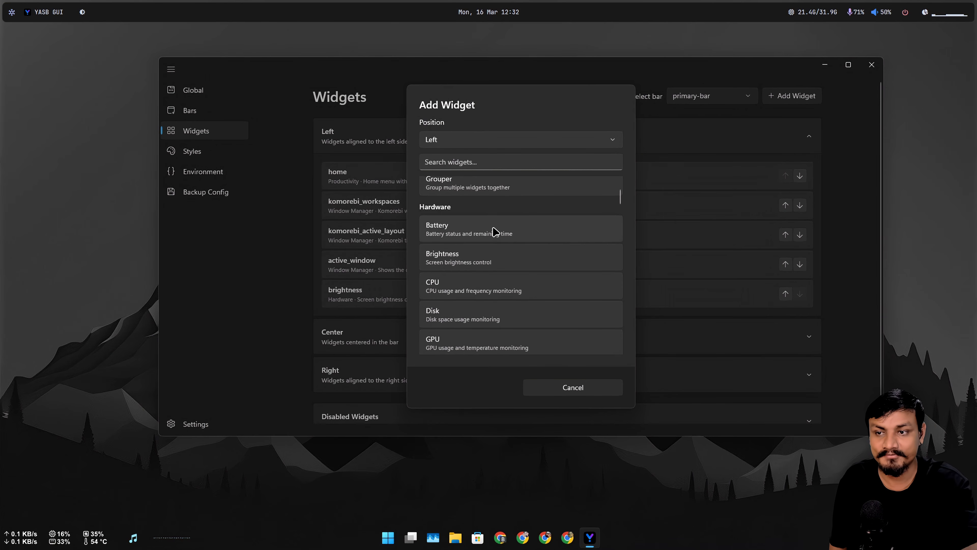
{"action": "scroll", "coordinate": [485, 261], "scroll_direction": "down", "scroll_amount": 2}
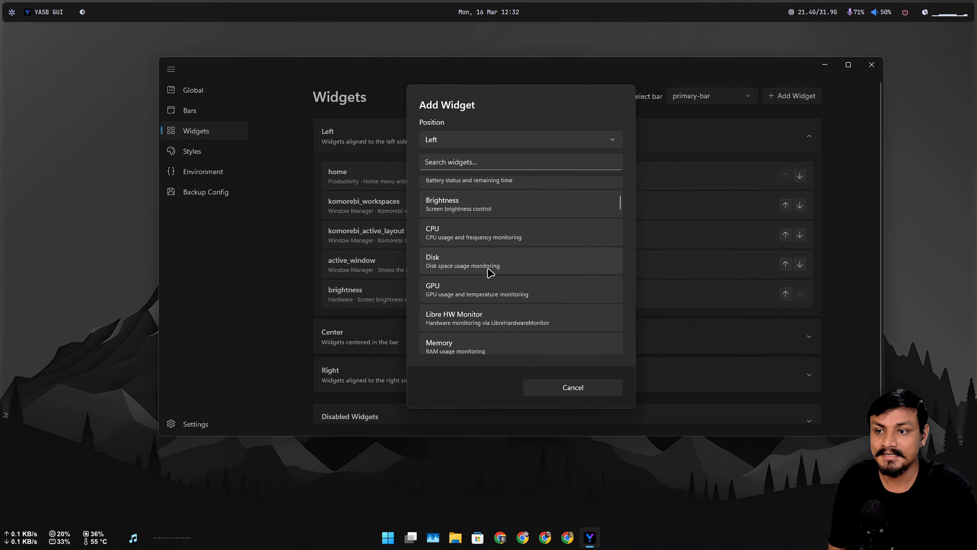
{"action": "scroll", "coordinate": [477, 236], "scroll_direction": "down", "scroll_amount": 1}
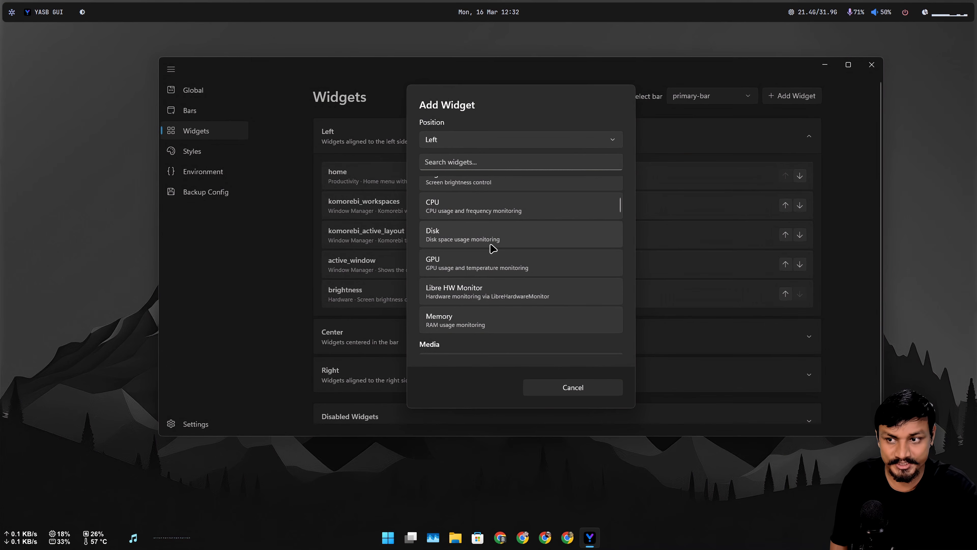
{"action": "scroll", "coordinate": [481, 254], "scroll_direction": "down", "scroll_amount": 1}
{"action": "scroll", "coordinate": [496, 243], "scroll_direction": "down", "scroll_amount": 1}
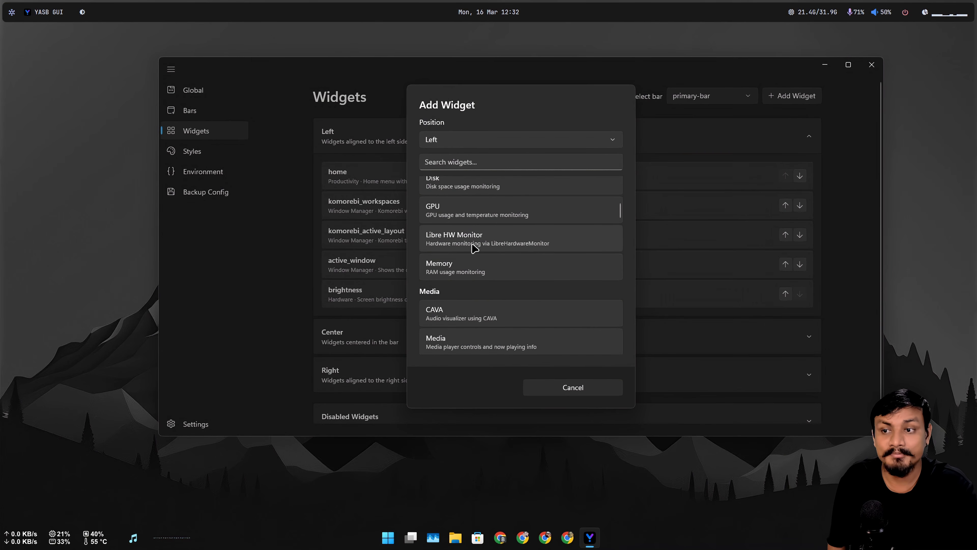
{"action": "scroll", "coordinate": [492, 262], "scroll_direction": "down", "scroll_amount": 3}
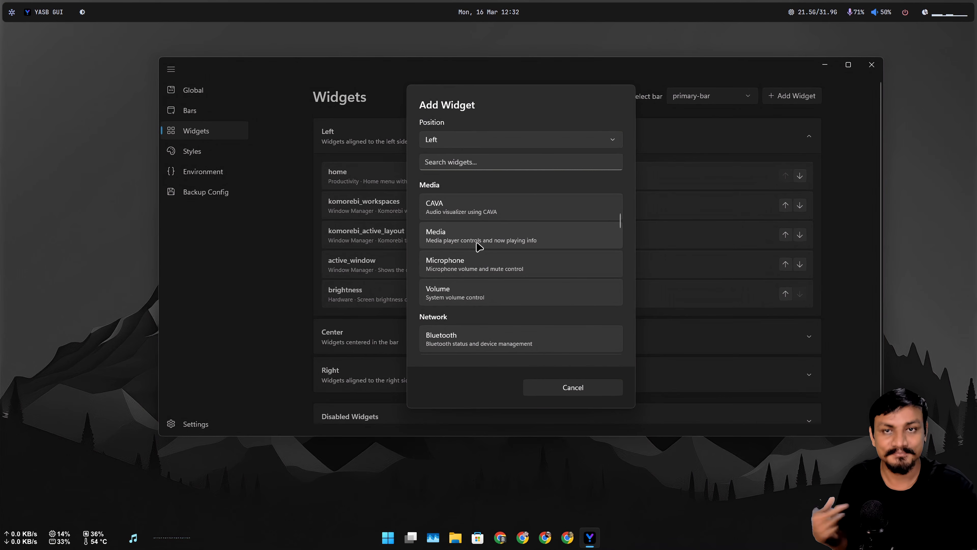
{"action": "scroll", "coordinate": [478, 246], "scroll_direction": "down", "scroll_amount": 3}
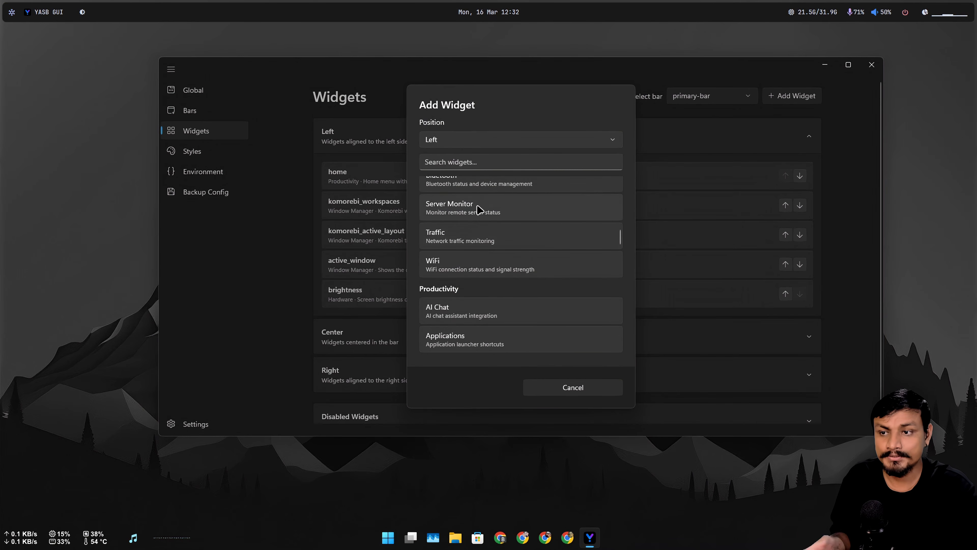
{"action": "left_click", "coordinate": [476, 241]}
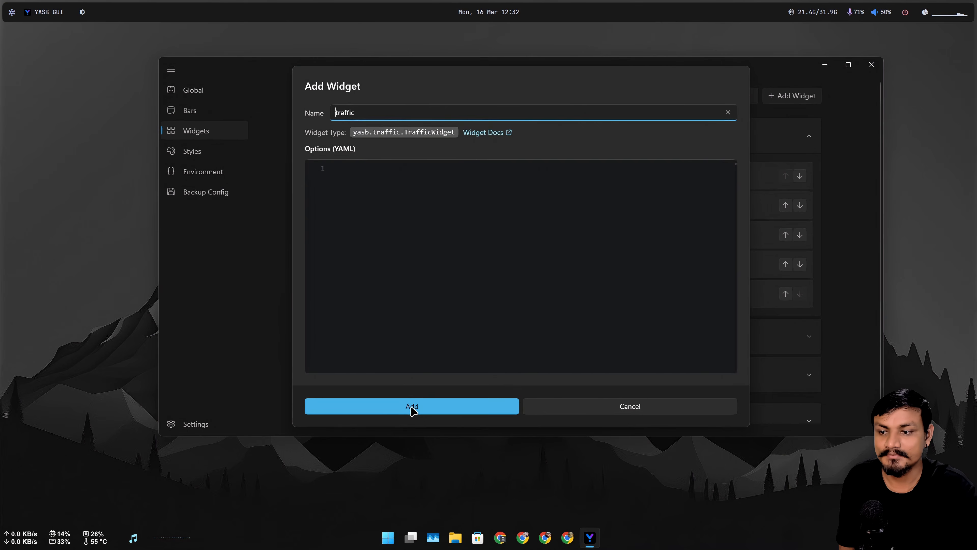
{"action": "left_click", "coordinate": [410, 406]}
{"action": "left_click", "coordinate": [852, 417]}
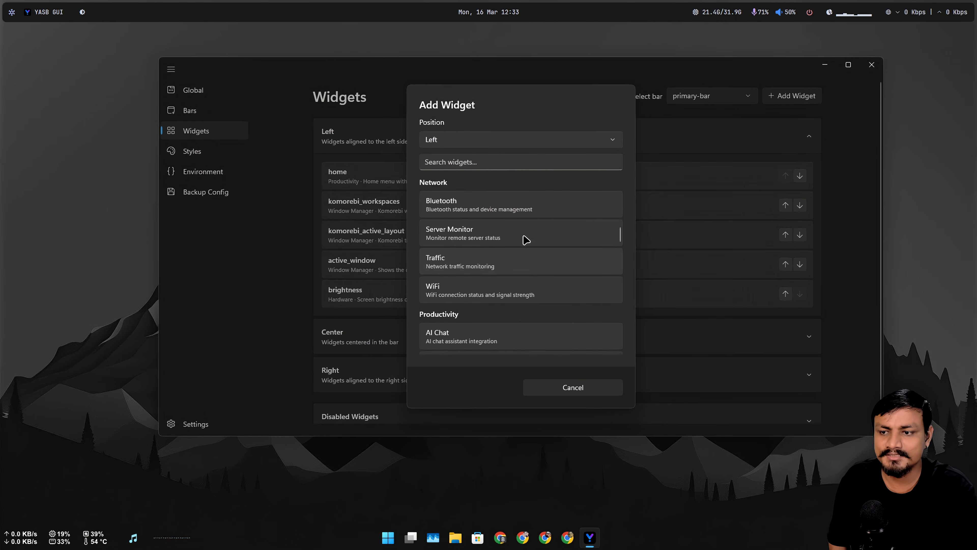
Add the Taskbar widget at the Left position under the name taskbar and save the change.
{"action": "scroll", "coordinate": [525, 238], "scroll_direction": "down", "scroll_amount": 2}
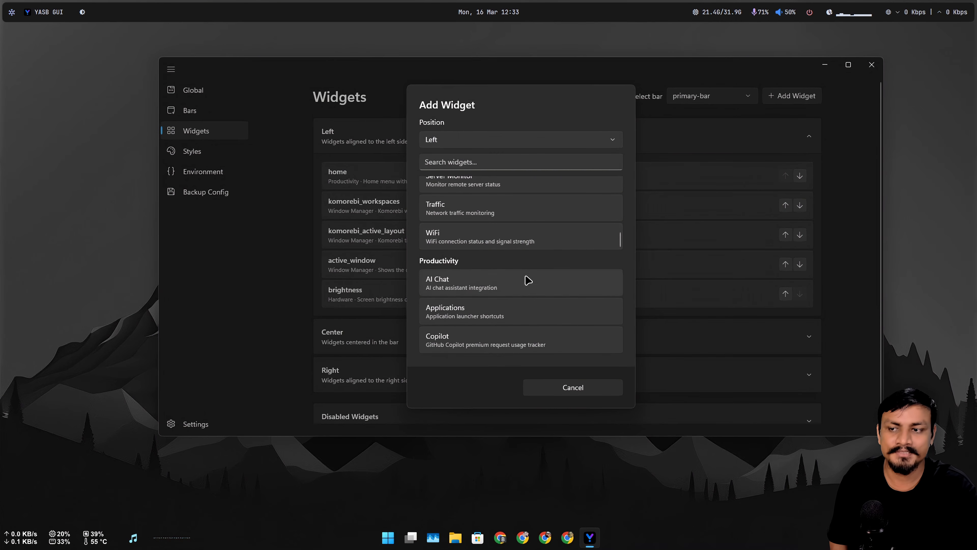
{"action": "scroll", "coordinate": [528, 279], "scroll_direction": "down", "scroll_amount": 2}
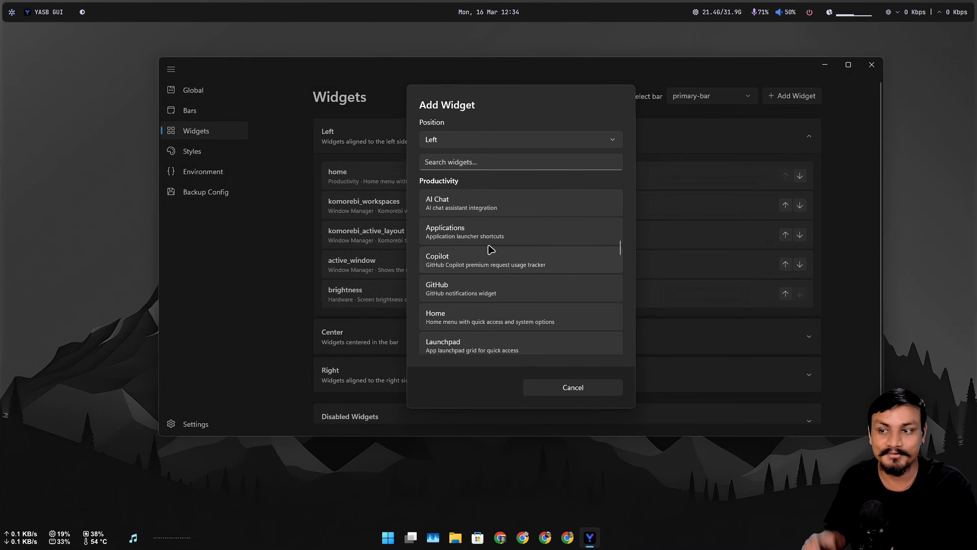
{"action": "scroll", "coordinate": [499, 284], "scroll_direction": "down", "scroll_amount": 4}
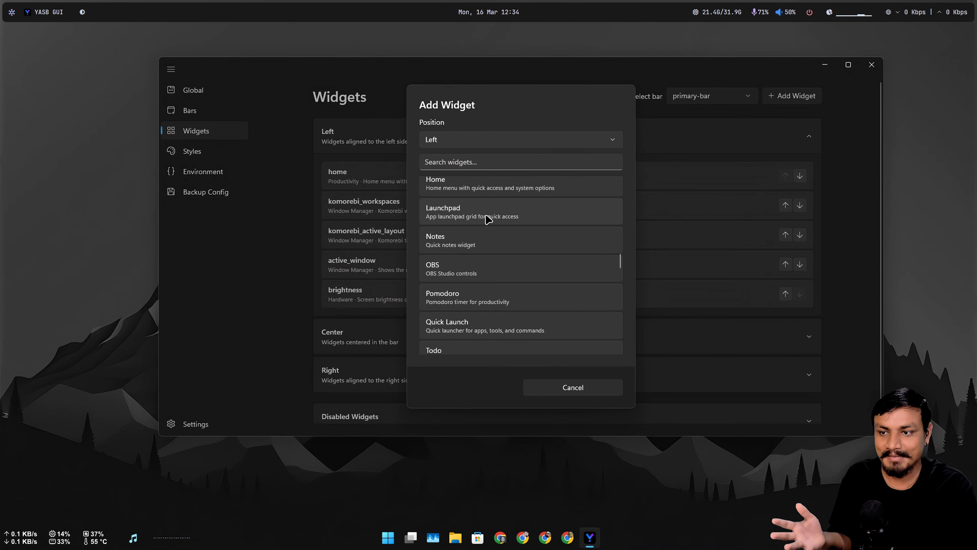
{"action": "scroll", "coordinate": [475, 269], "scroll_direction": "down", "scroll_amount": 5}
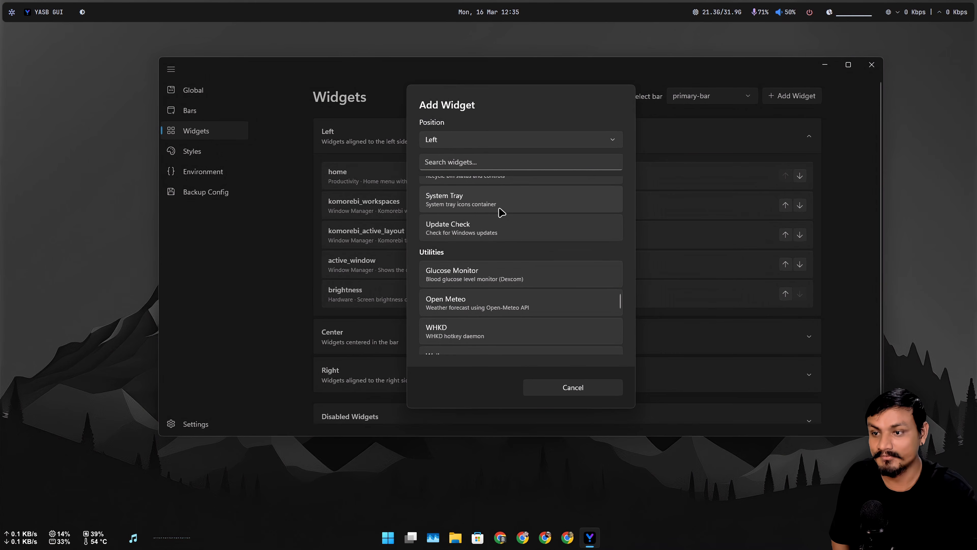
{"action": "scroll", "coordinate": [499, 269], "scroll_direction": "down", "scroll_amount": 5}
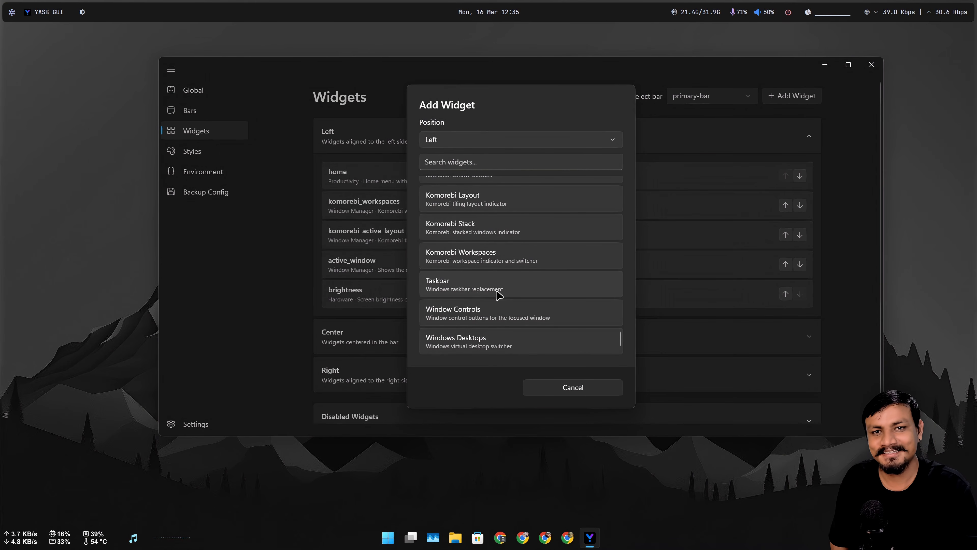
{"action": "left_click", "coordinate": [478, 285]}
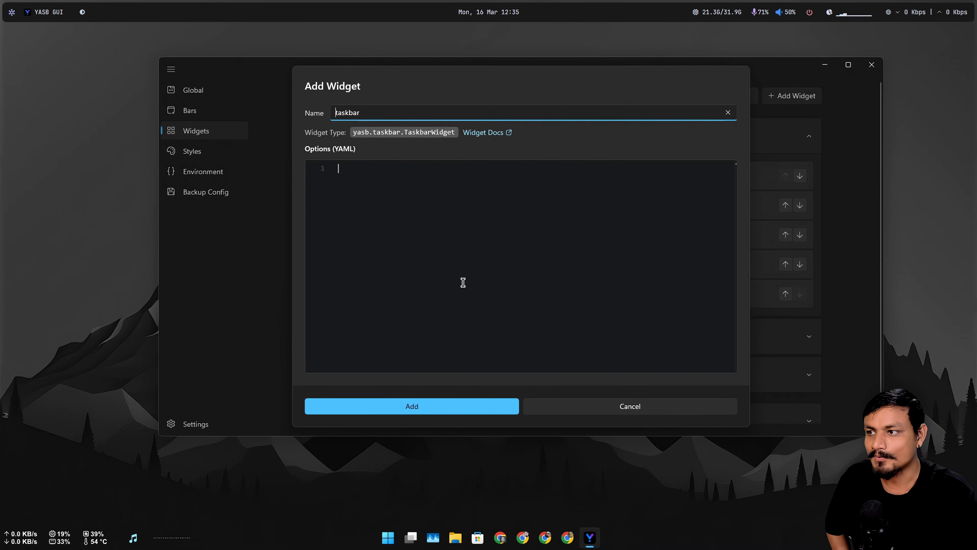
{"action": "left_click", "coordinate": [432, 408]}
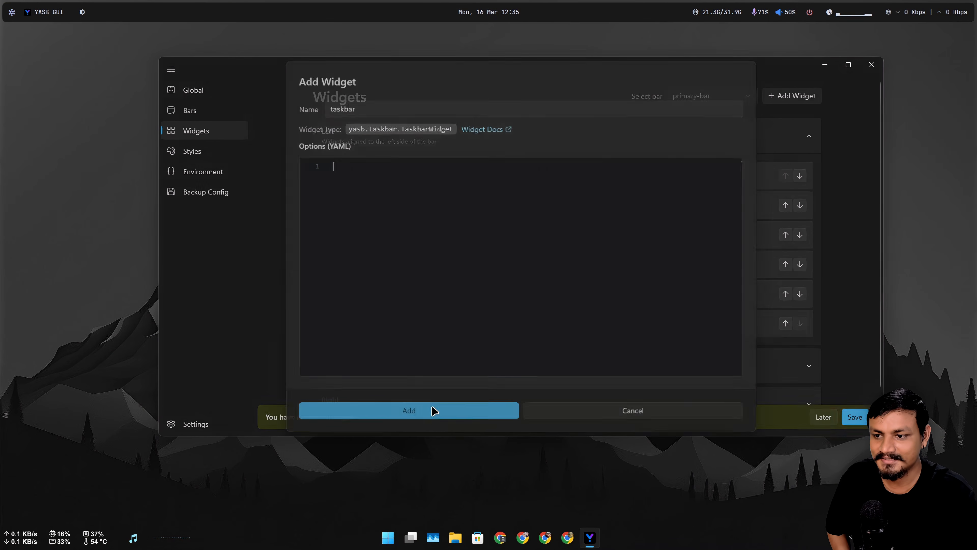
Try out the taskbar widget on the bar by opening the browser window from it, and return to YASB GUI.
{"action": "left_click", "coordinate": [826, 66]}
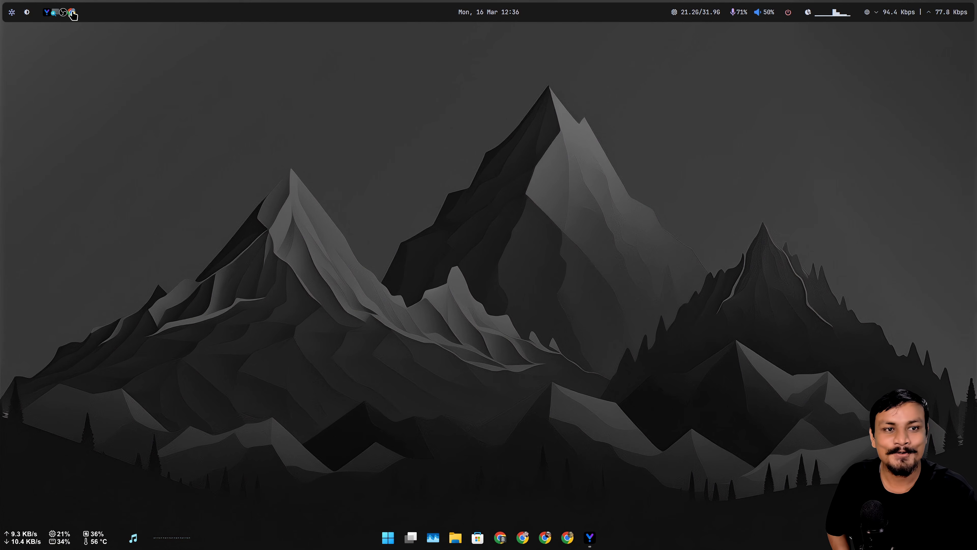
{"action": "left_click_drag", "start_coordinate": [976, 117], "coordinate": [429, 53]}
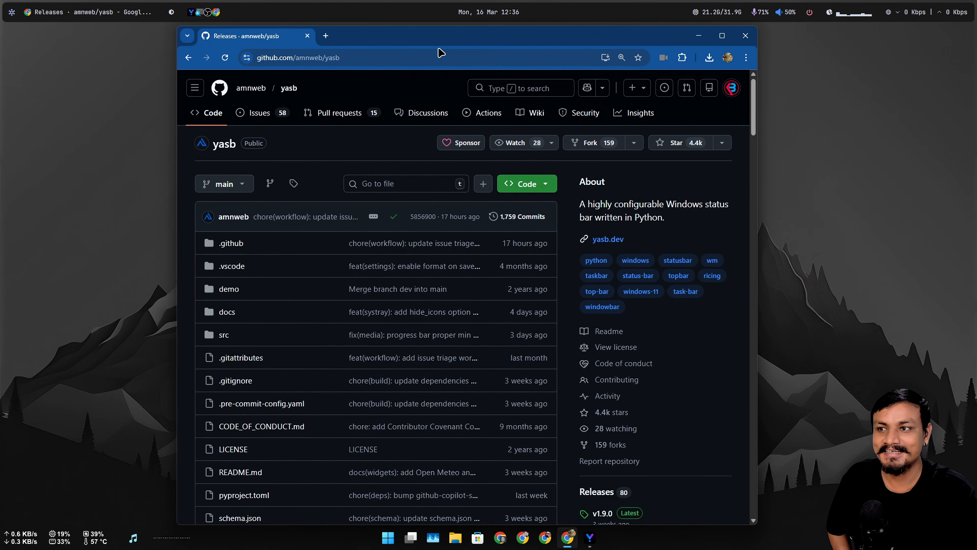
{"action": "left_click", "coordinate": [214, 13]}
{"action": "left_click", "coordinate": [72, 14]}
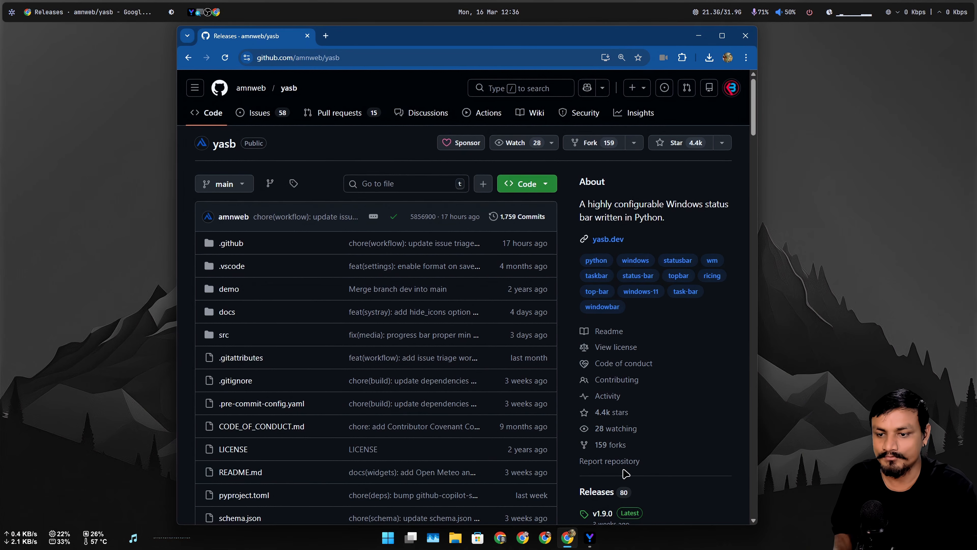
{"action": "left_click", "coordinate": [600, 543]}
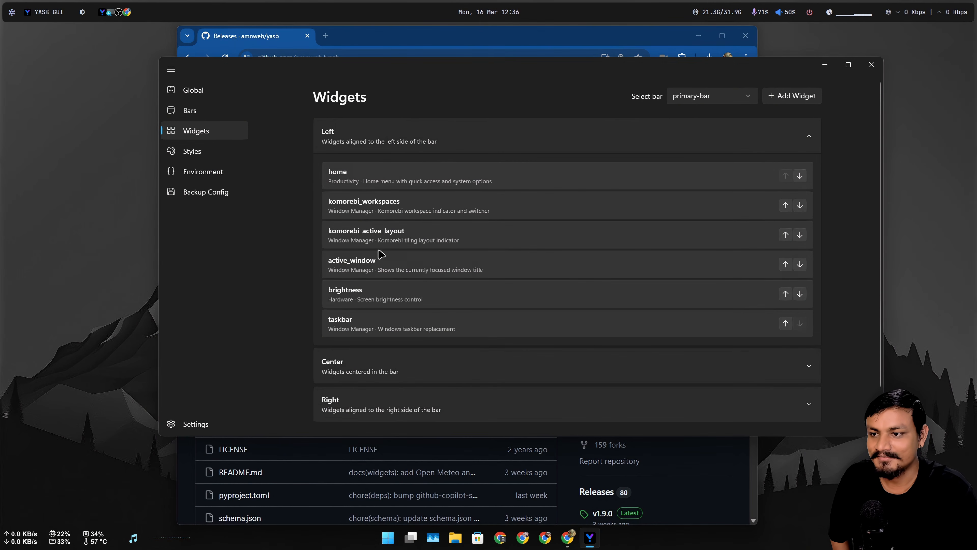
Move the taskbar widget from the Left group to the Center group and save the change.
{"action": "right_click", "coordinate": [551, 329]}
{"action": "left_click", "coordinate": [617, 393]}
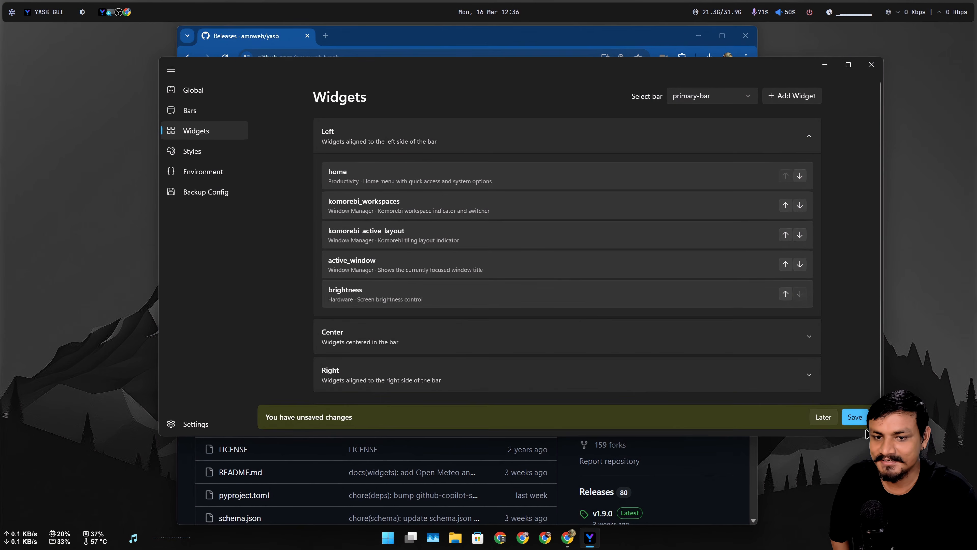
{"action": "left_click", "coordinate": [856, 417]}
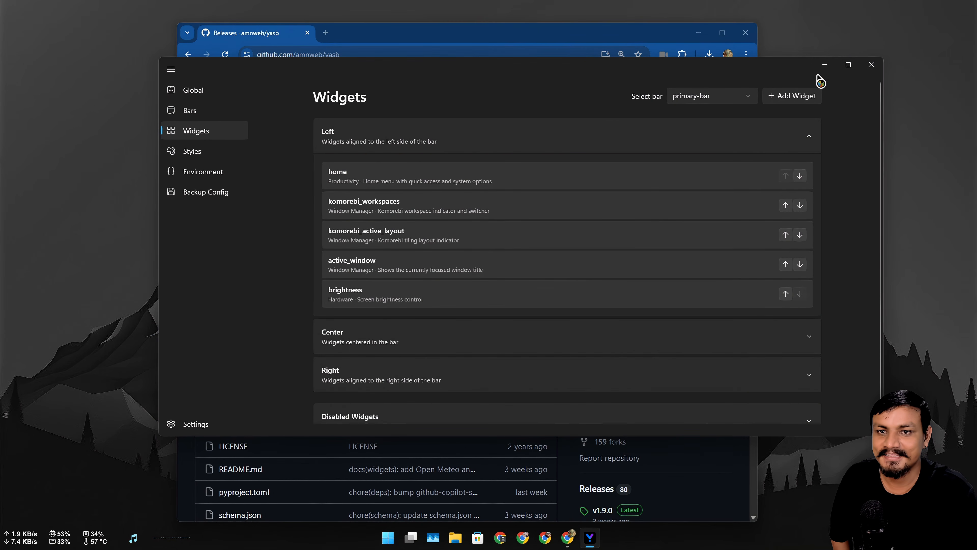
Minimize the open windows and try out the centered taskbar widget by repeatedly restoring and minimizing the browser window.
{"action": "left_click", "coordinate": [825, 65]}
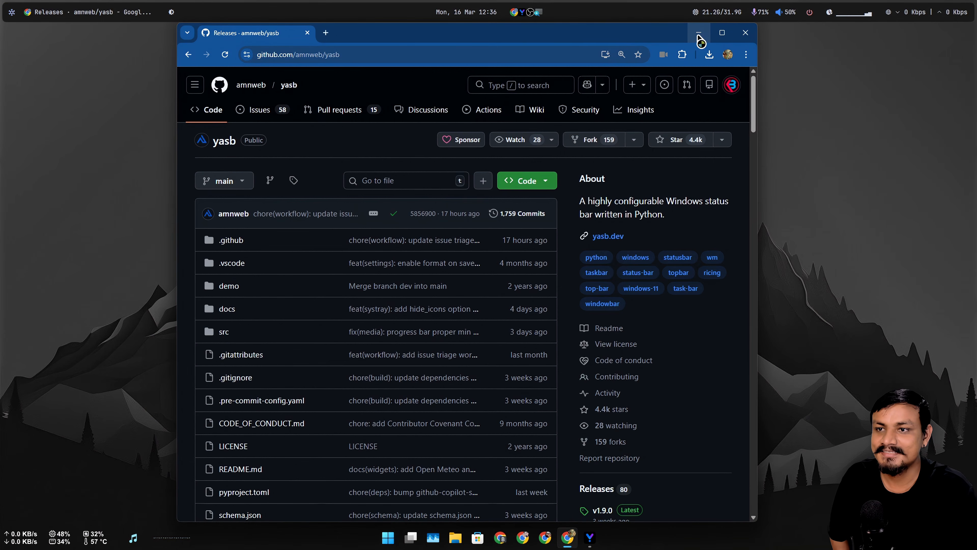
{"action": "left_click", "coordinate": [699, 34]}
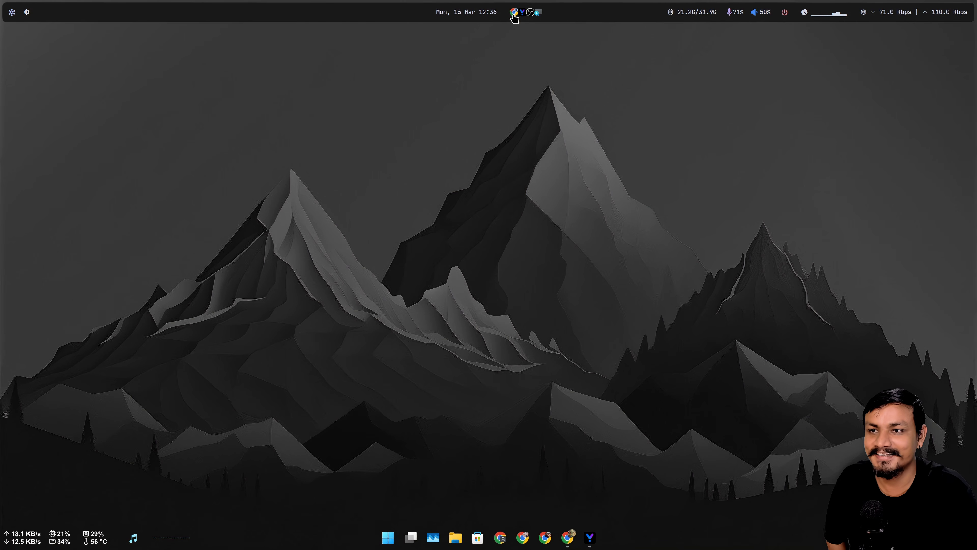
{"action": "left_click", "coordinate": [514, 13]}
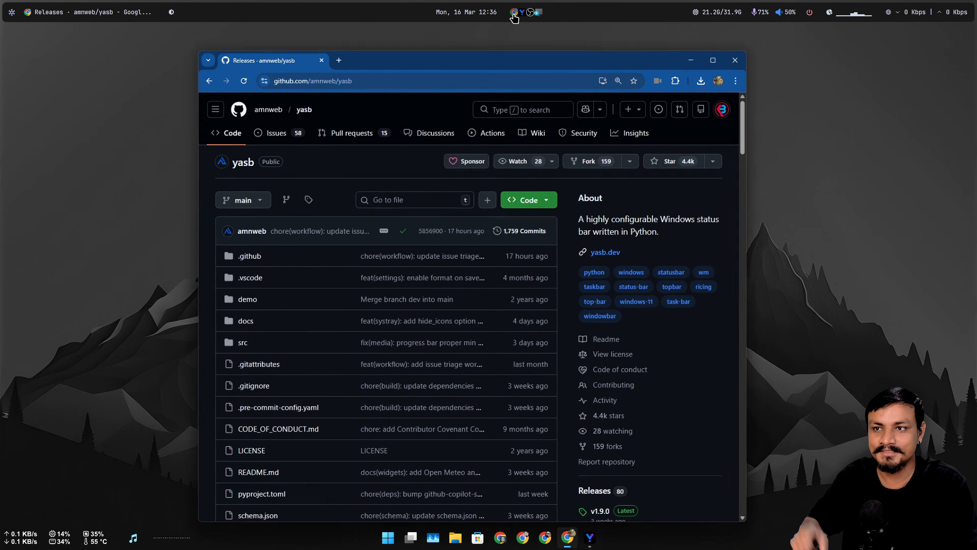
{"action": "left_click", "coordinate": [514, 13]}
{"action": "left_click", "coordinate": [514, 13]}
{"action": "left_click", "coordinate": [514, 13]}
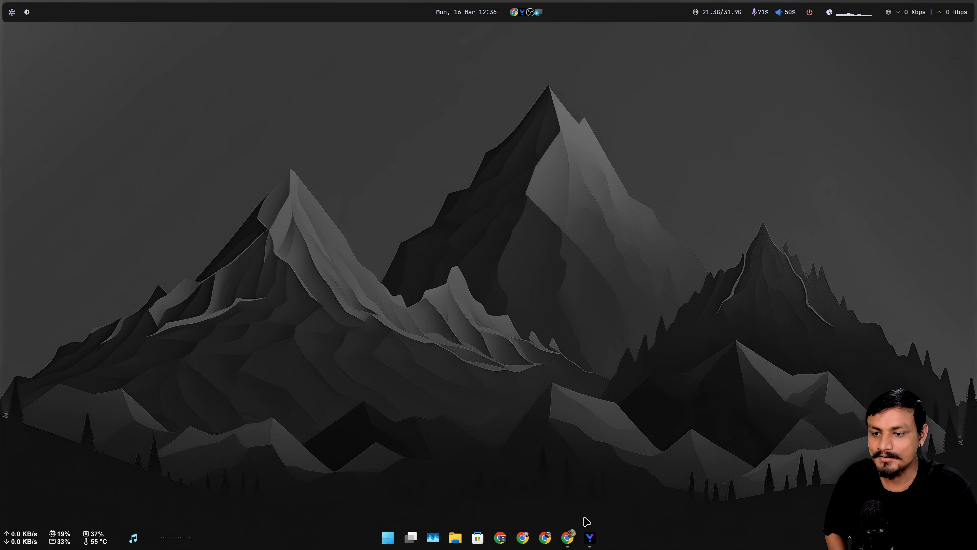
Bring YASB GUI back up and look through the bar's CSS stylesheet in the Styles section.
{"action": "left_click", "coordinate": [589, 536]}
{"action": "scroll", "coordinate": [473, 300], "scroll_direction": "down", "scroll_amount": 2}
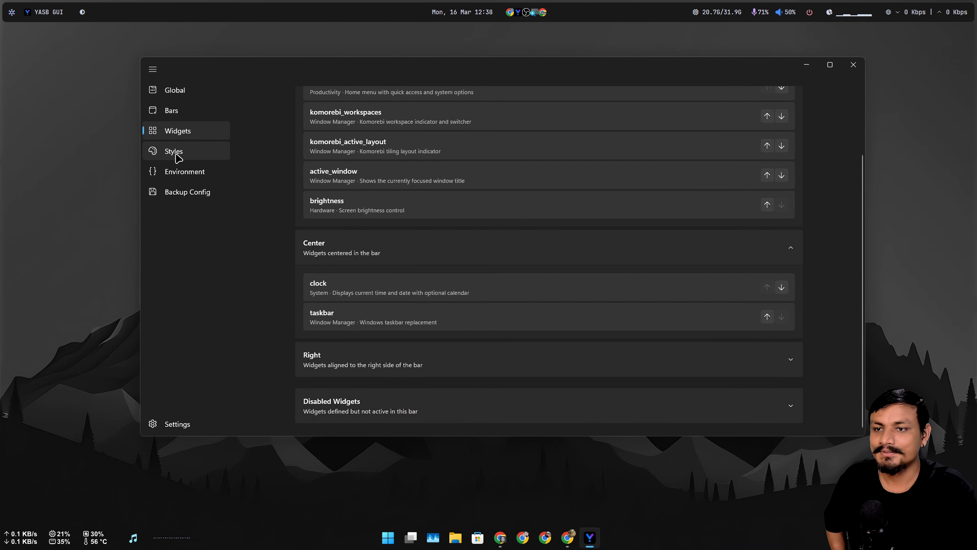
{"action": "left_click", "coordinate": [175, 152]}
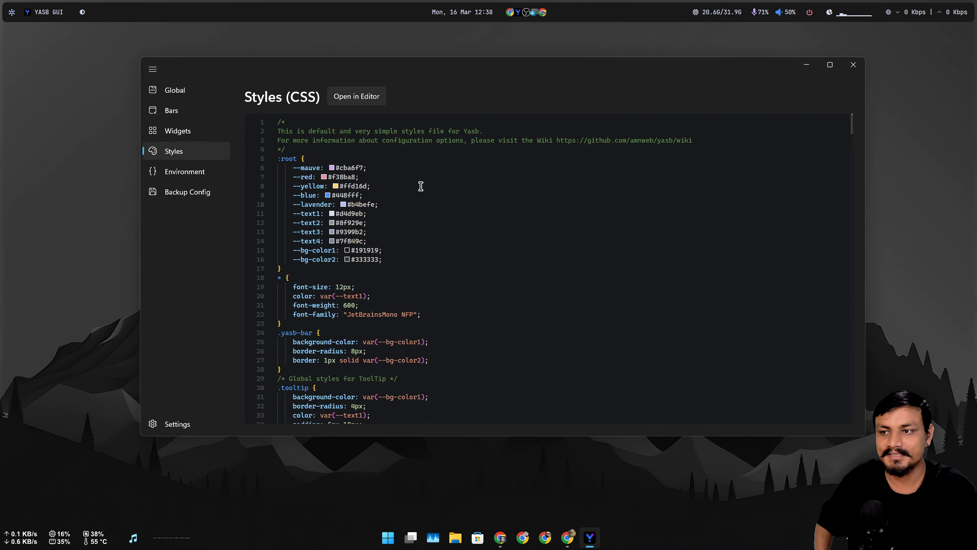
{"action": "scroll", "coordinate": [420, 186], "scroll_direction": "down", "scroll_amount": 20}
{"action": "scroll", "coordinate": [452, 301], "scroll_direction": "up", "scroll_amount": 20}
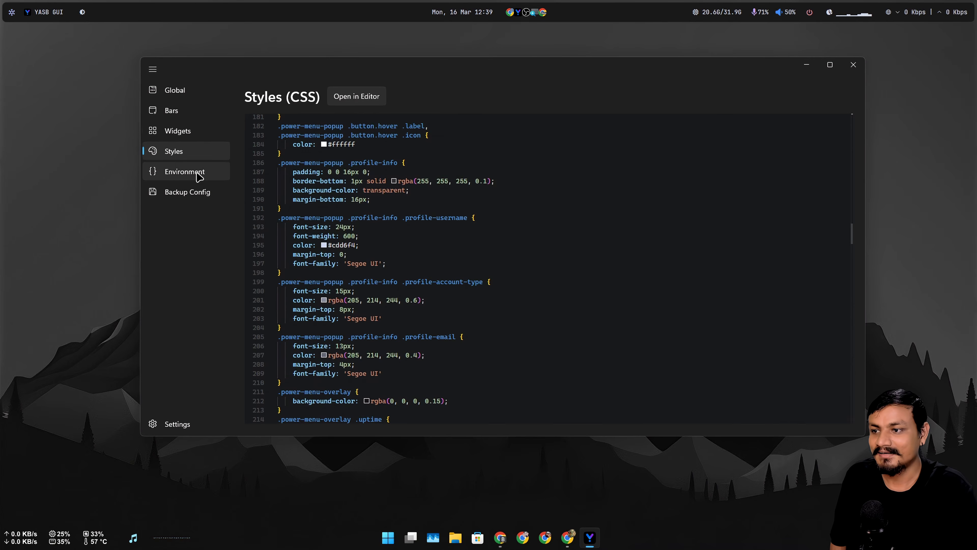
View the environment variable settings, including the Danger Zone option for deleting the .env file.
{"action": "left_click", "coordinate": [199, 176]}
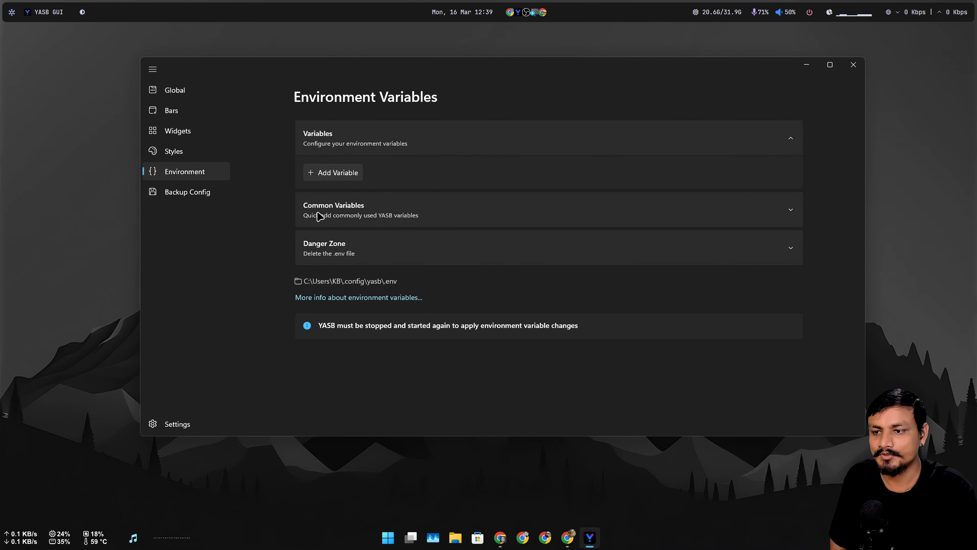
{"action": "left_click", "coordinate": [371, 250]}
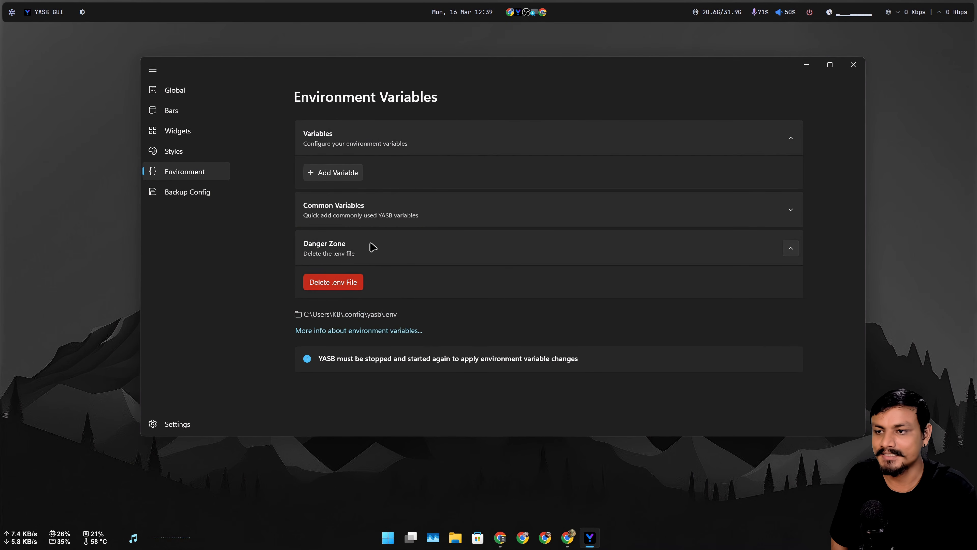
{"action": "left_click", "coordinate": [371, 248]}
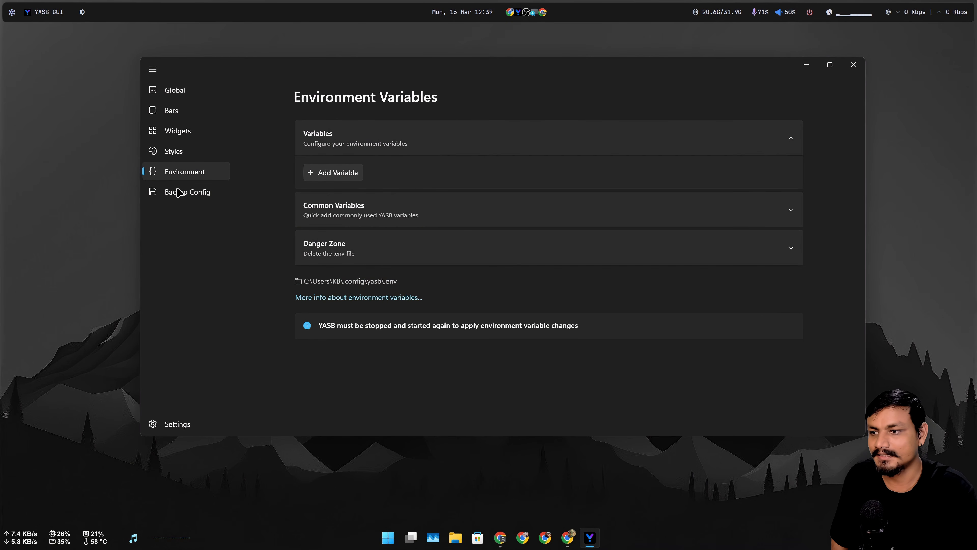
Look at the Backup Config export dialog for a ZIP archive in the Documents folder, and close YASB GUI.
{"action": "left_click", "coordinate": [205, 197]}
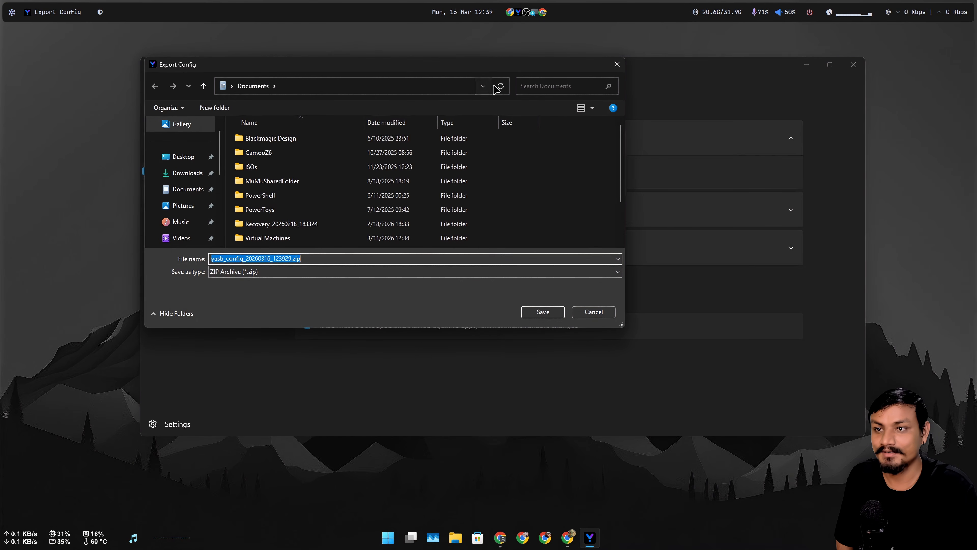
{"action": "left_click_drag", "start_coordinate": [414, 72], "coordinate": [530, 66]}
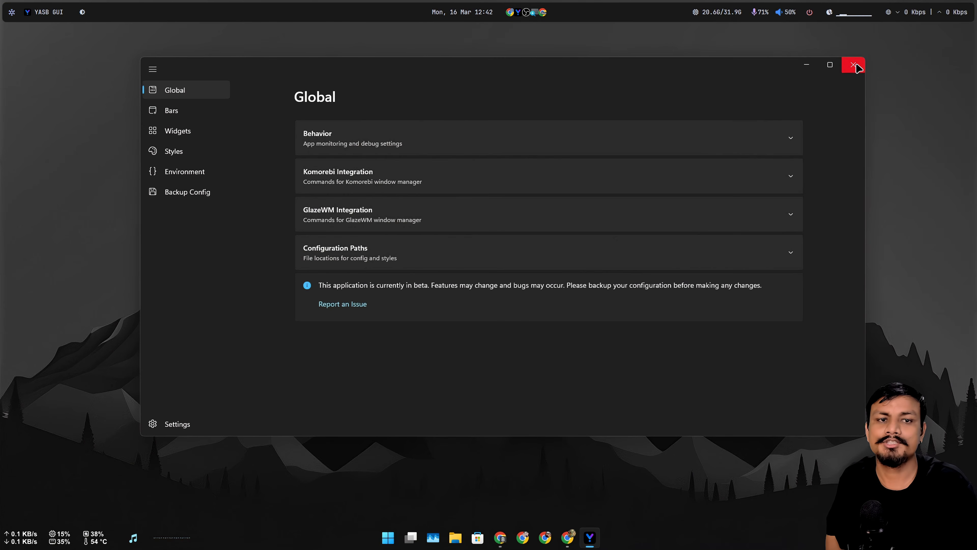
{"action": "left_click", "coordinate": [853, 64]}
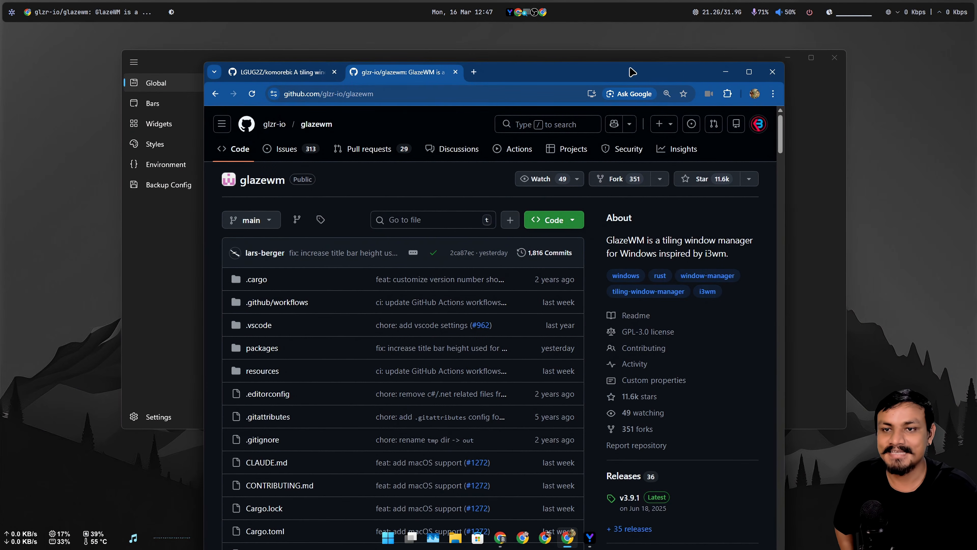
View the GitHub pages of the komorebi and GlazeWM tiling window managers, and minimize the browser.
{"action": "left_click_drag", "start_coordinate": [597, 69], "coordinate": [764, 112]}
{"action": "left_click", "coordinate": [500, 122]}
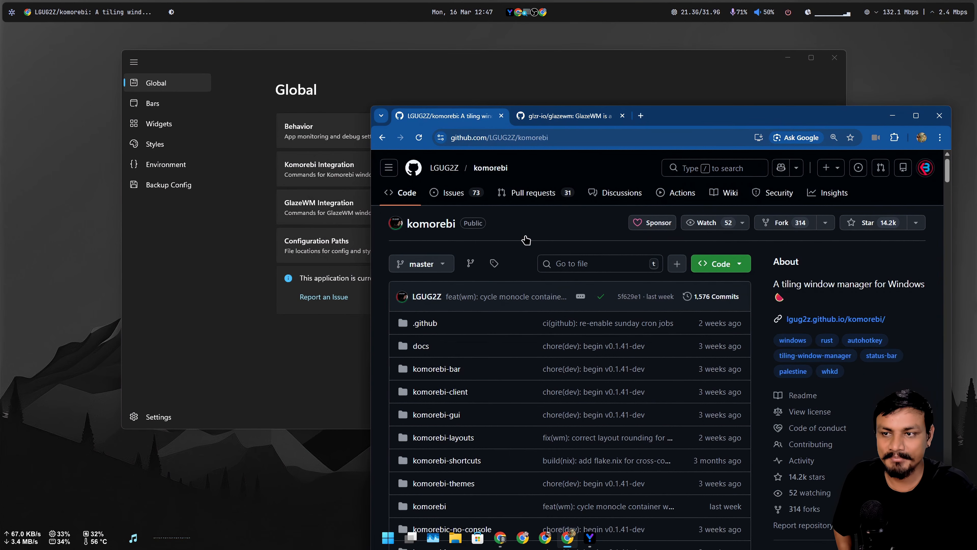
{"action": "left_click", "coordinate": [561, 117]}
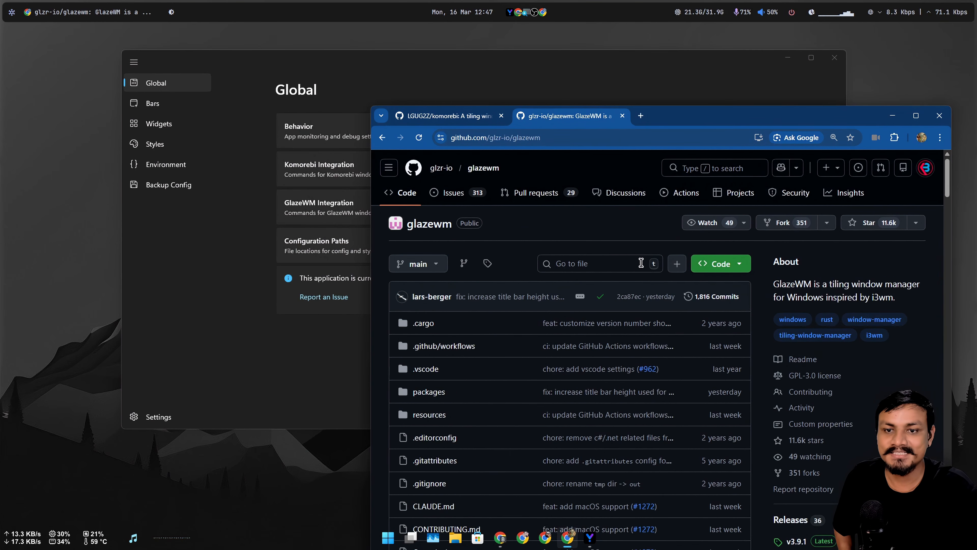
{"action": "scroll", "coordinate": [650, 254], "scroll_direction": "down", "scroll_amount": 5}
{"action": "scroll", "coordinate": [602, 351], "scroll_direction": "up", "scroll_amount": 5}
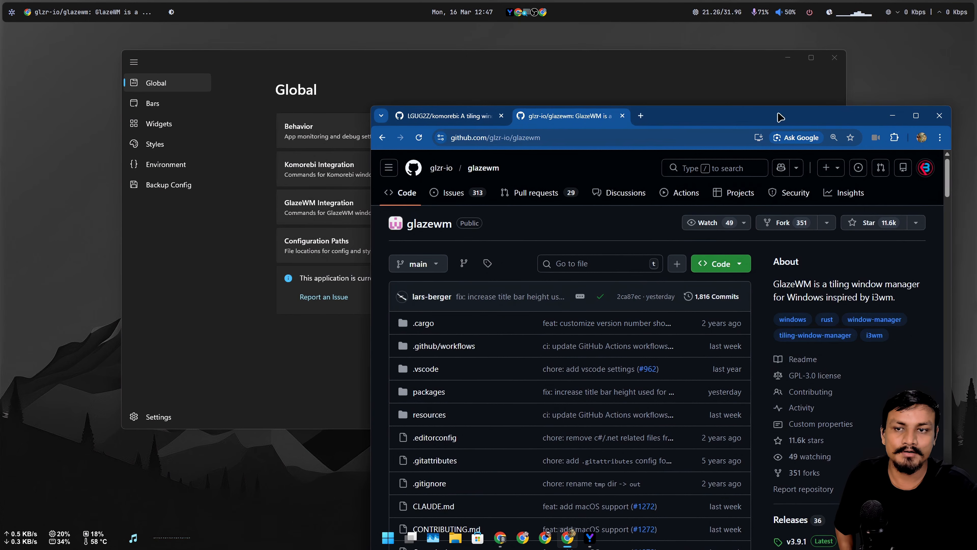
{"action": "left_click_drag", "start_coordinate": [709, 123], "coordinate": [550, 83]}
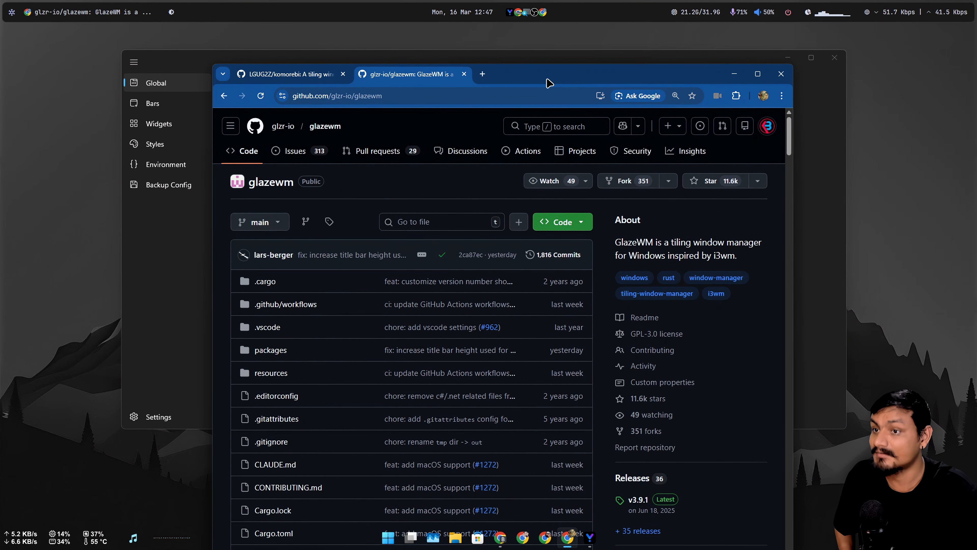
{"action": "left_click", "coordinate": [734, 73]}
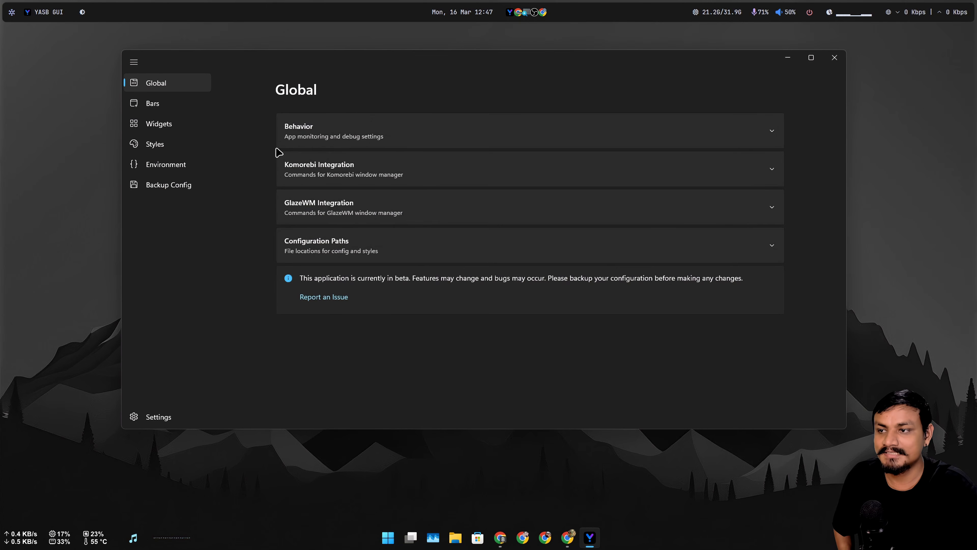
Examine the start, stop and reload commands under the Komorebi and GlazeWM integration settings in YASB GUI.
{"action": "left_click", "coordinate": [370, 176]}
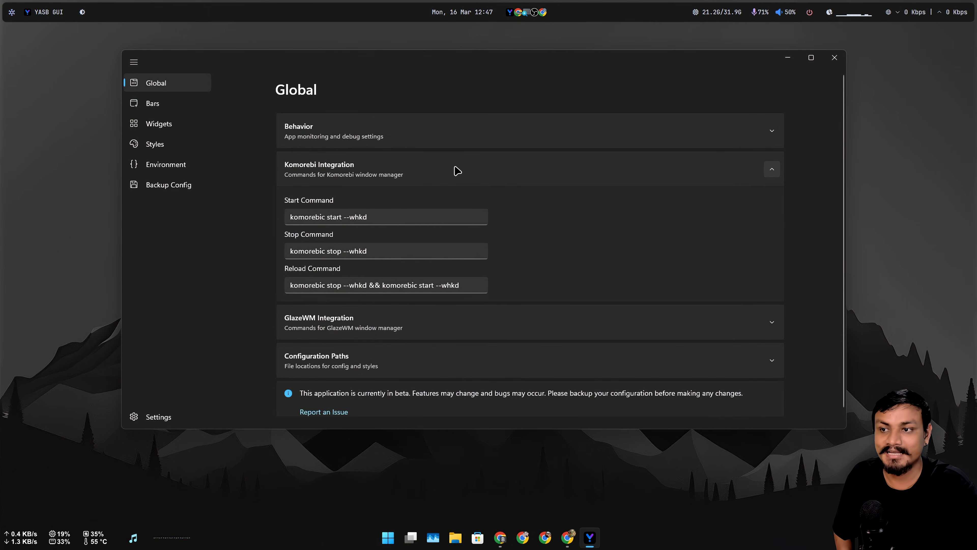
{"action": "left_click", "coordinate": [447, 175]}
{"action": "left_click", "coordinate": [375, 214]}
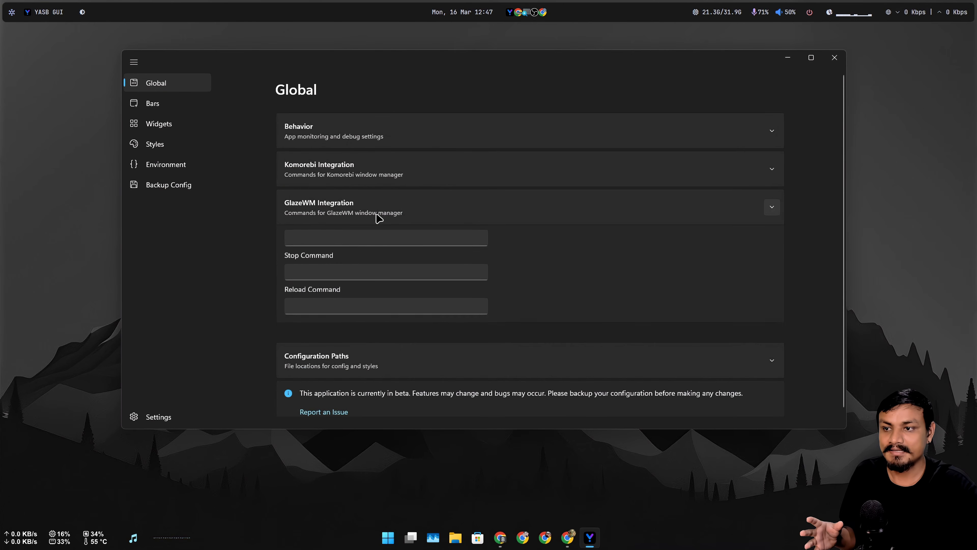
{"action": "left_click", "coordinate": [369, 174]}
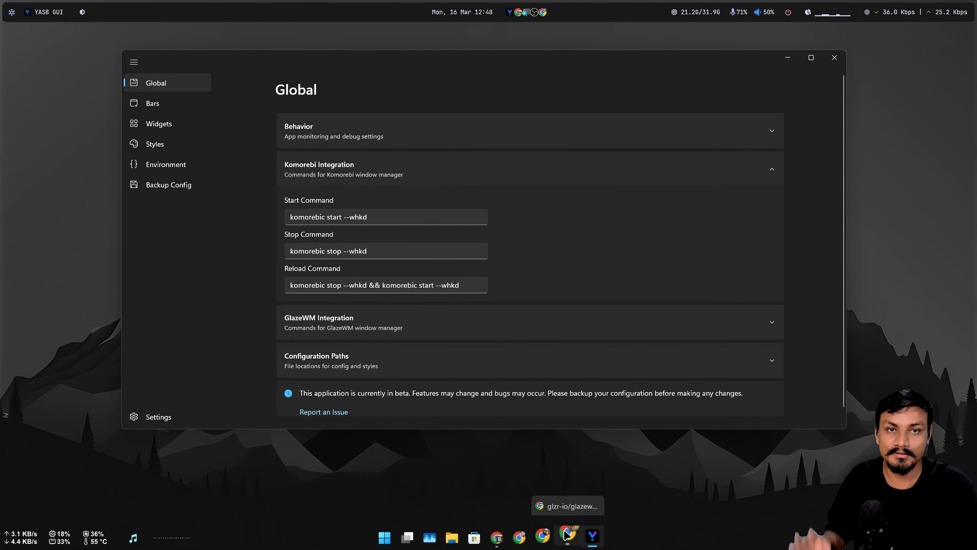
Switch to the browser and examine komorebi's GitHub README, including its screenshots and the first demo video in full screen.
{"action": "left_click", "coordinate": [567, 538]}
{"action": "scroll", "coordinate": [415, 245], "scroll_direction": "up", "scroll_amount": 2}
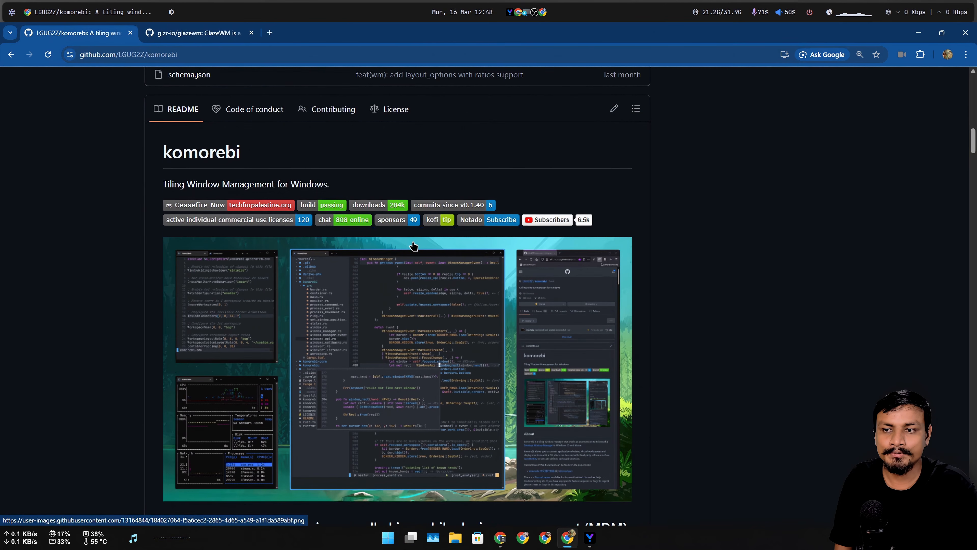
{"action": "scroll", "coordinate": [408, 247], "scroll_direction": "down", "scroll_amount": 2}
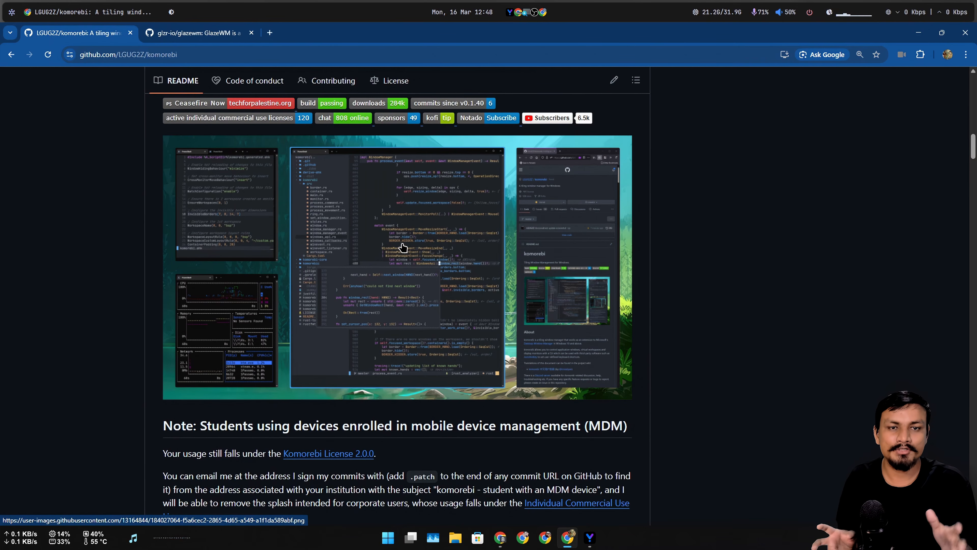
{"action": "scroll", "coordinate": [177, 446], "scroll_direction": "down", "scroll_amount": 15}
{"action": "scroll", "coordinate": [560, 314], "scroll_direction": "down", "scroll_amount": 3}
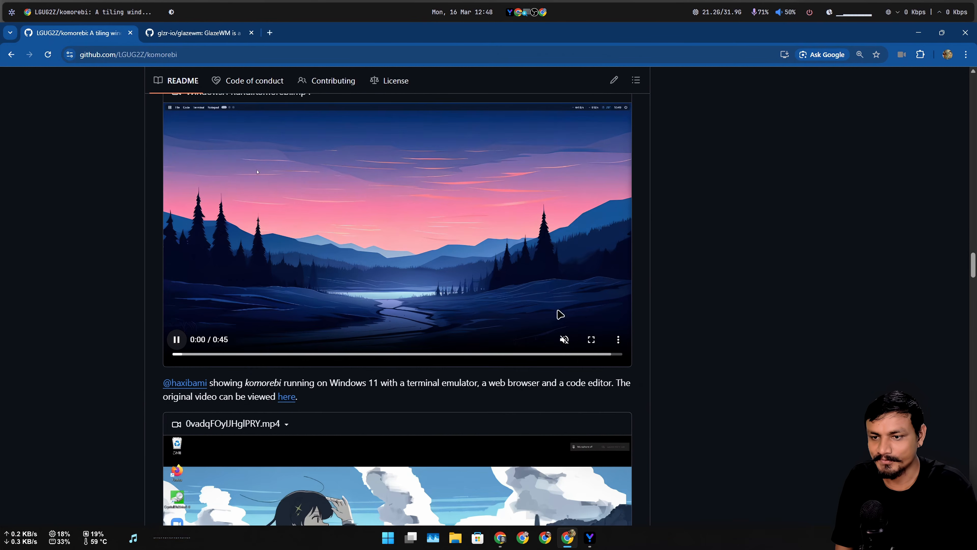
{"action": "left_click", "coordinate": [592, 340]}
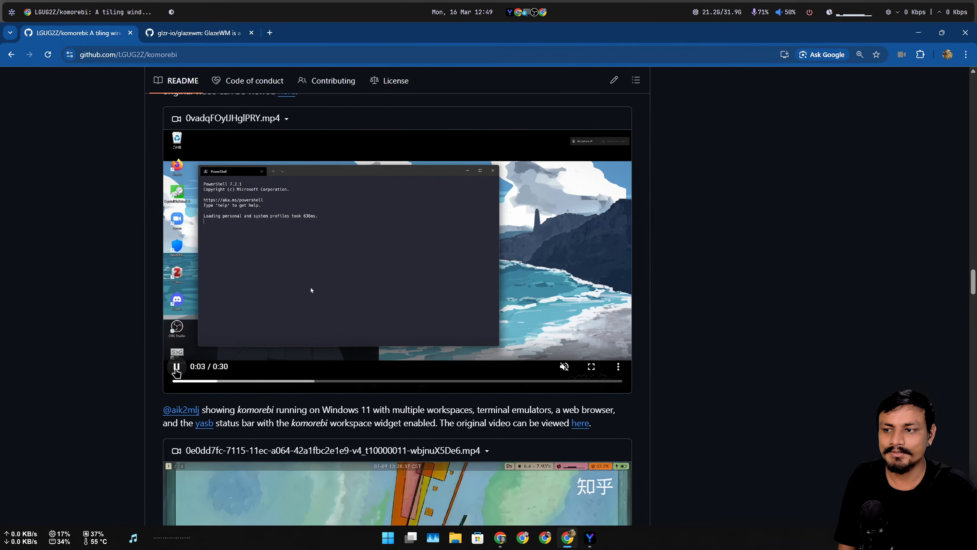
{"action": "scroll", "coordinate": [364, 306], "scroll_direction": "up", "scroll_amount": 15}
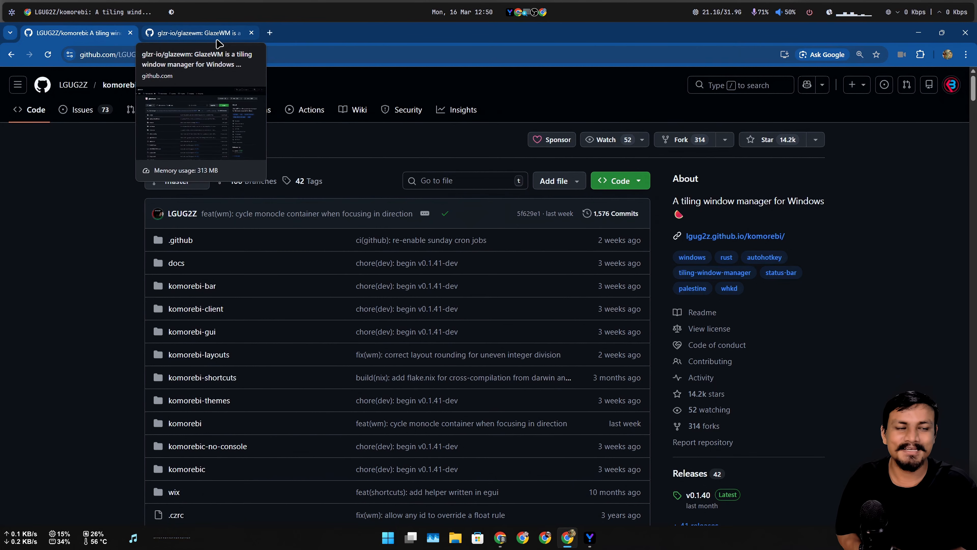
{"action": "left_click_drag", "start_coordinate": [389, 37], "coordinate": [563, 72]}
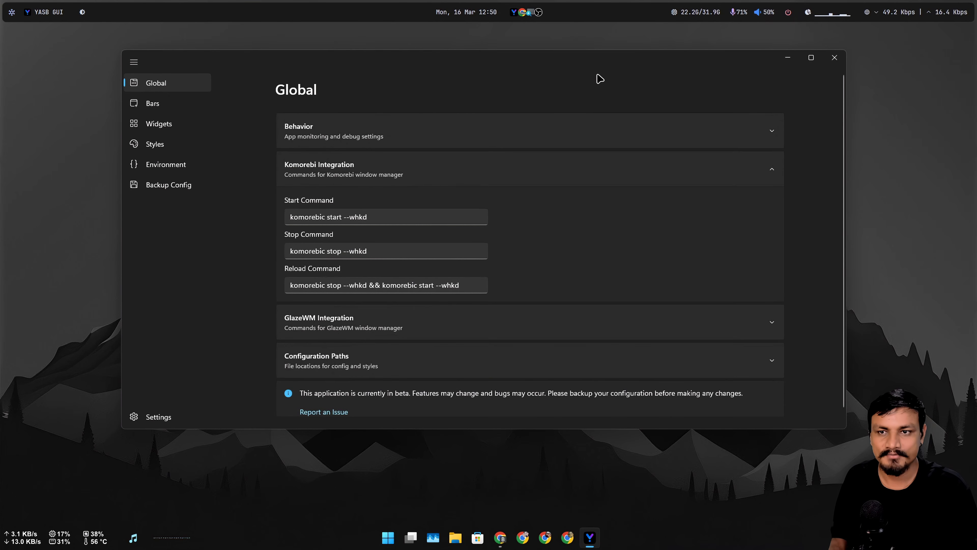
Collapse the Komorebi Integration settings and close YASB GUI.
{"action": "left_click", "coordinate": [771, 170]}
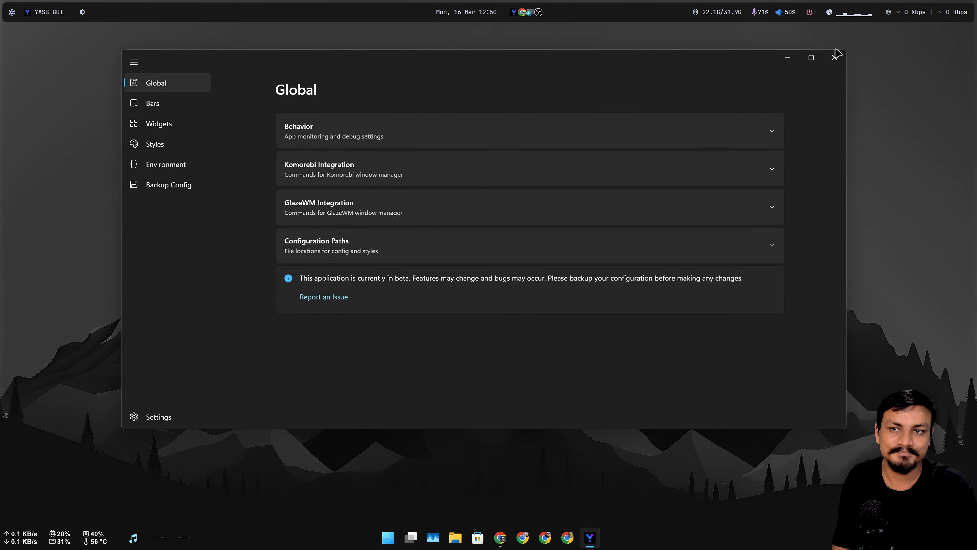
{"action": "left_click", "coordinate": [835, 59]}
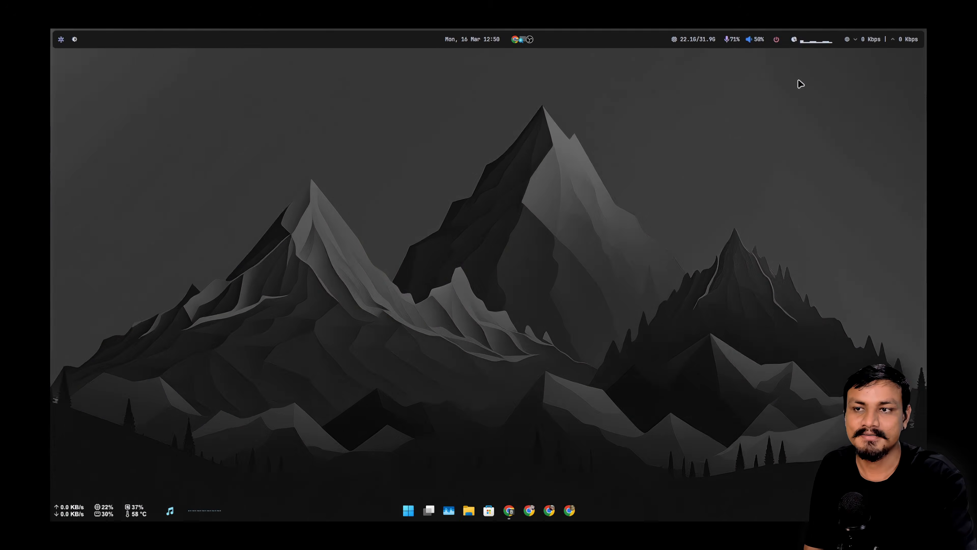